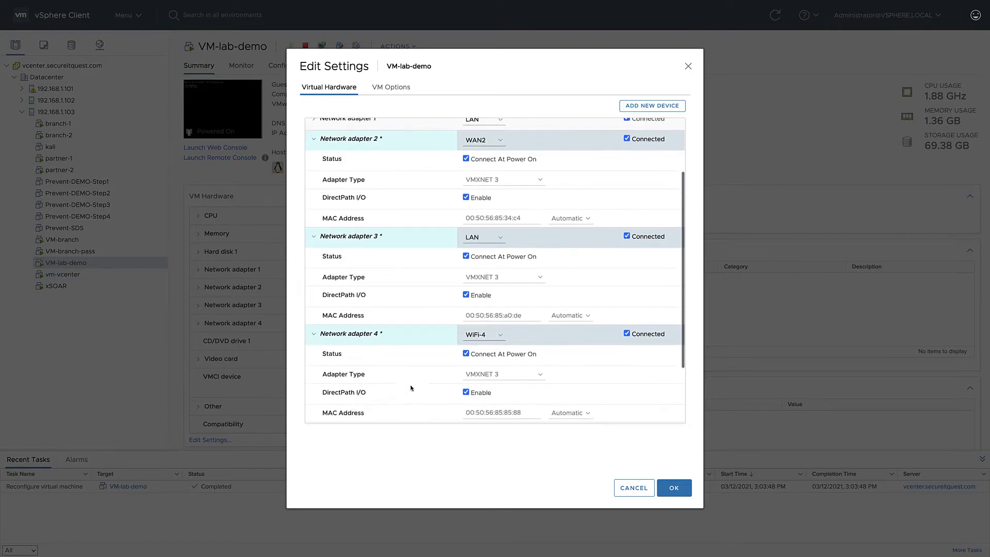
Step: Save the network adapter settings of VM-lab-demo and refresh the Interfaces and System Resources widgets on the PA-VM firewall dashboard
{"action": "left_click", "coordinate": [675, 488]}
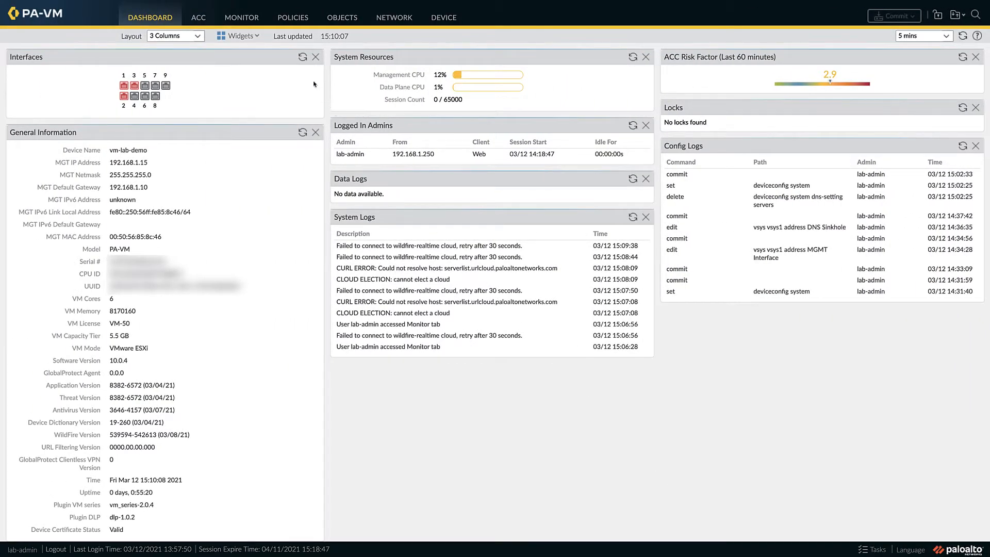
{"action": "left_click", "coordinate": [303, 58]}
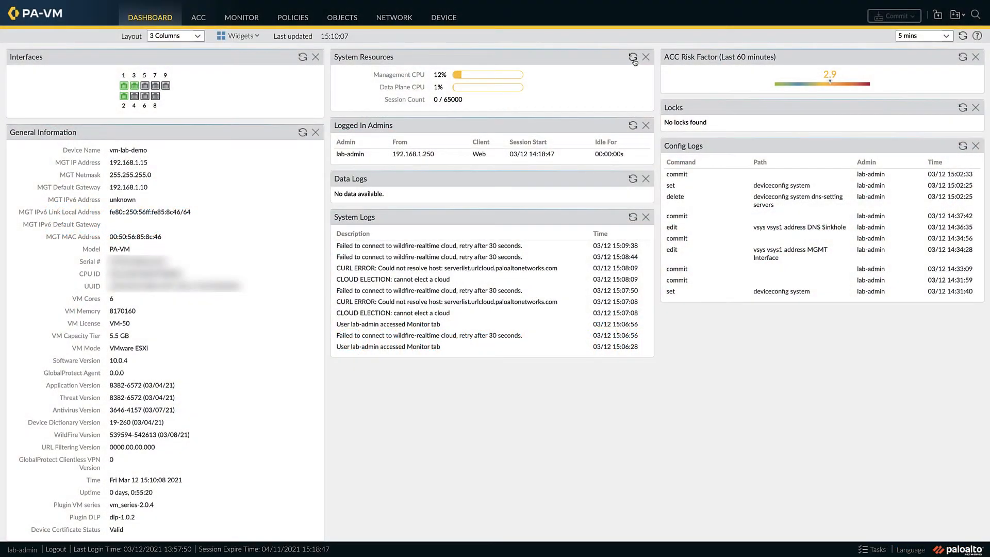
{"action": "left_click", "coordinate": [633, 58]}
Step: Examine the firewall's active sessions with a refreshed list, as well as the traffic and threat logs
{"action": "left_click", "coordinate": [242, 21]}
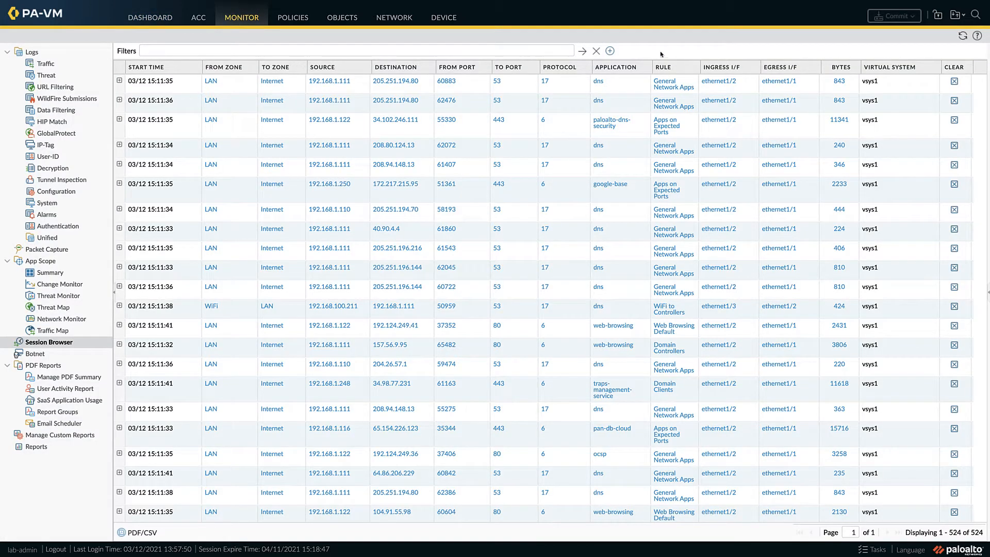
{"action": "left_click", "coordinate": [961, 36]}
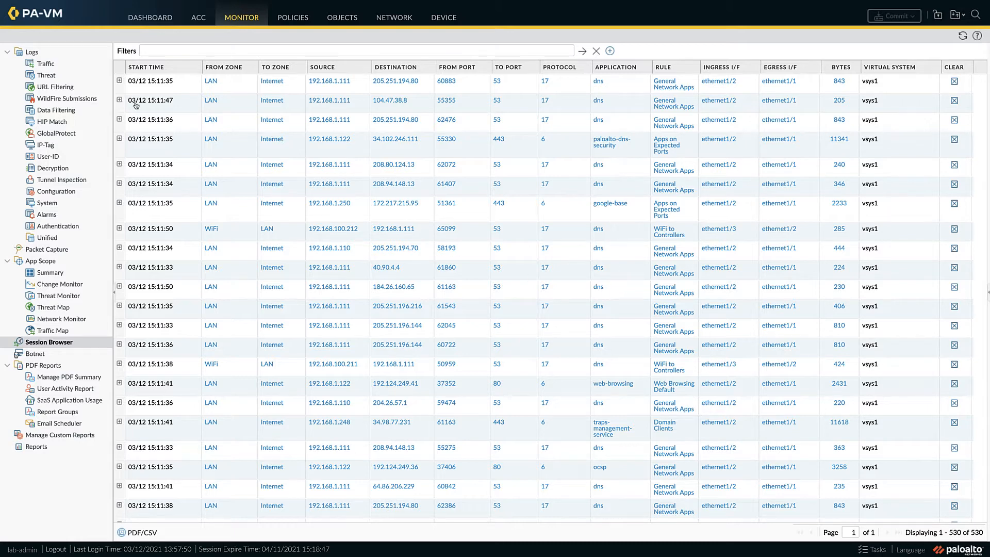
{"action": "left_click", "coordinate": [47, 63]}
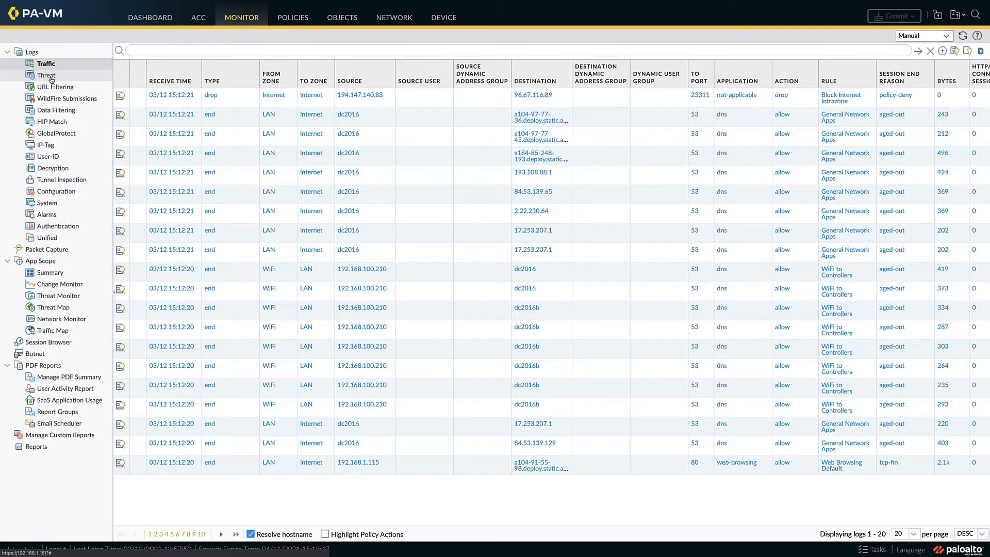
{"action": "left_click", "coordinate": [47, 77]}
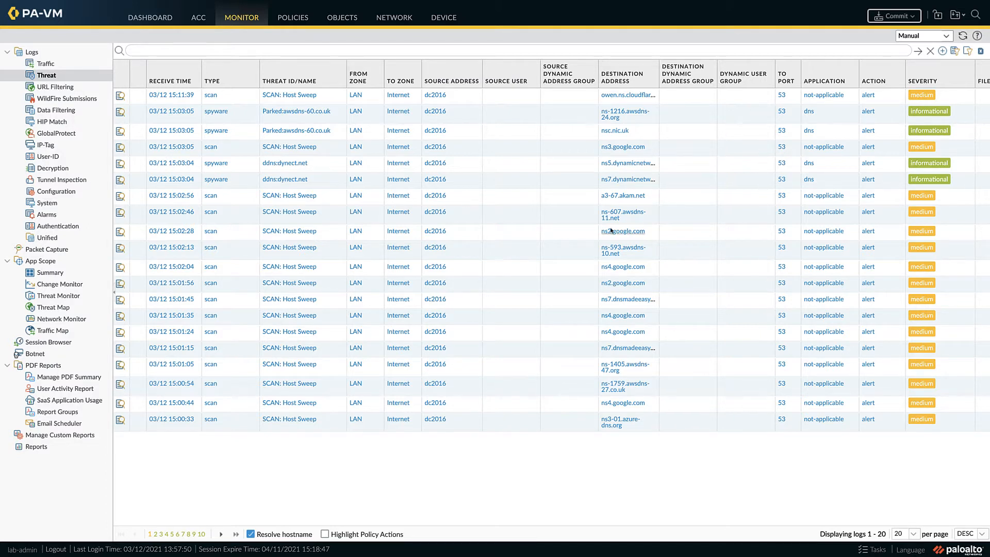
Step: Add an IPv4 source address exclusion named dc2016 for 192.168.1.111 to the internal zone protection profile's reconnaissance protection
{"action": "left_click", "coordinate": [387, 20]}
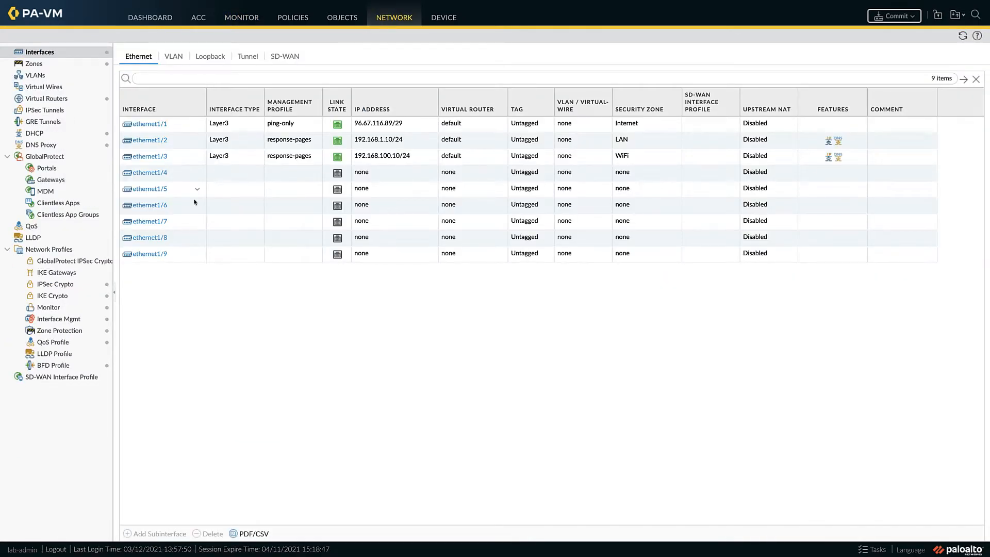
{"action": "left_click", "coordinate": [55, 331]}
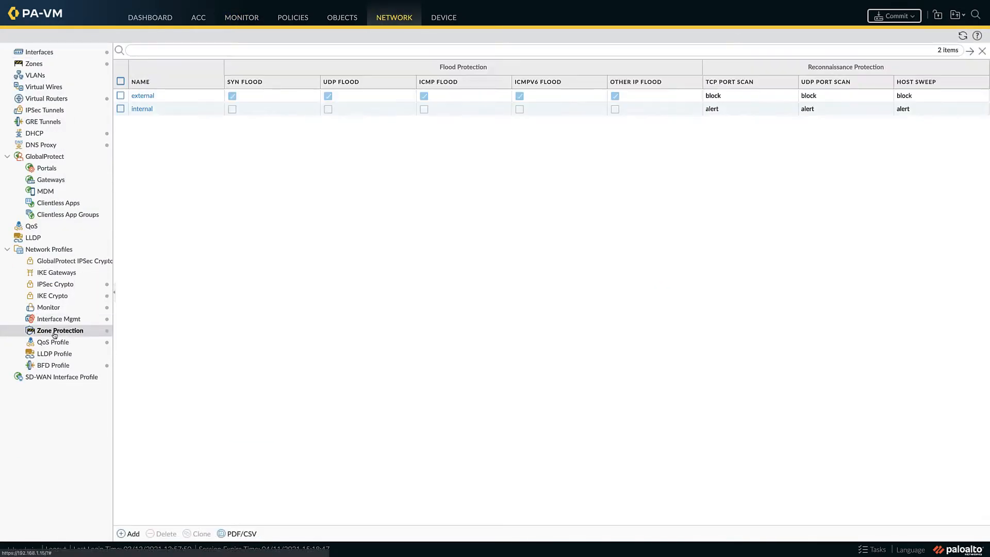
{"action": "left_click", "coordinate": [142, 108]}
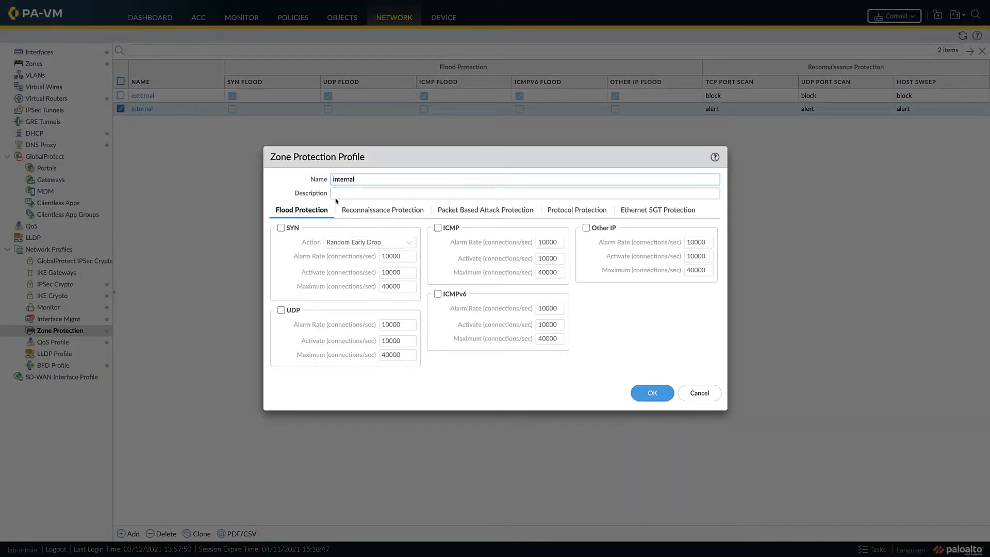
{"action": "left_click", "coordinate": [362, 212]}
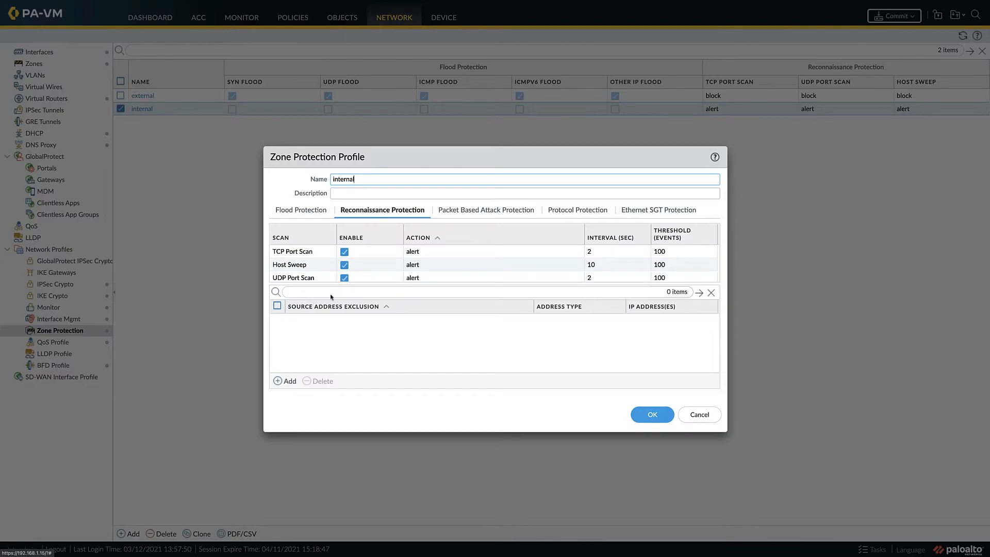
{"action": "left_click", "coordinate": [286, 381]}
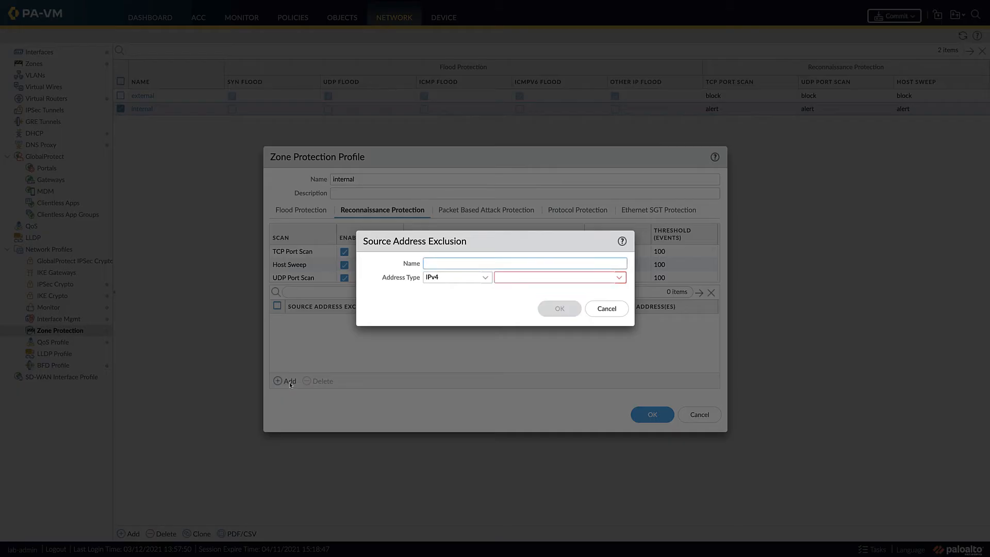
{"action": "type", "text": "dc2016"}
{"action": "key", "text": "Tab"}
{"action": "key", "text": "Tab"}
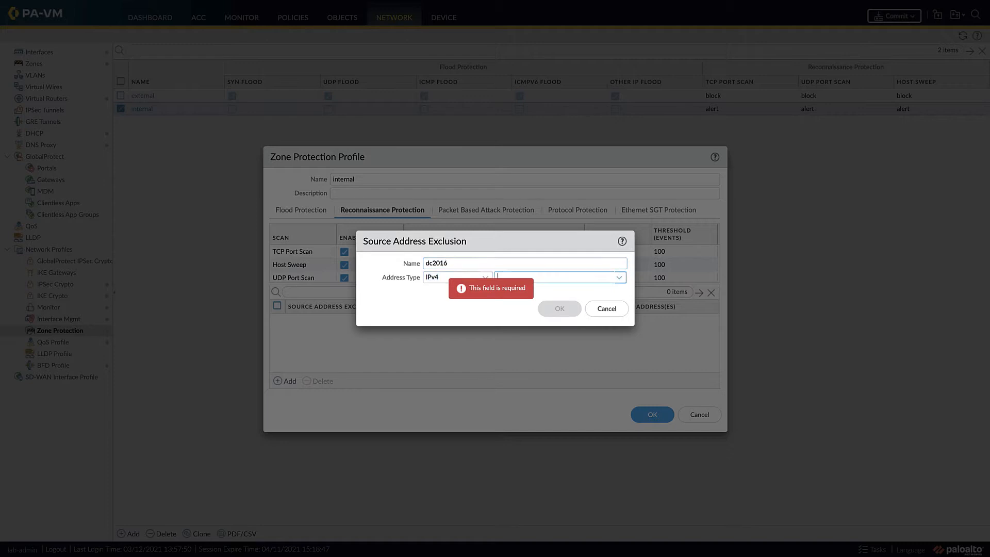
{"action": "type", "text": "192"}
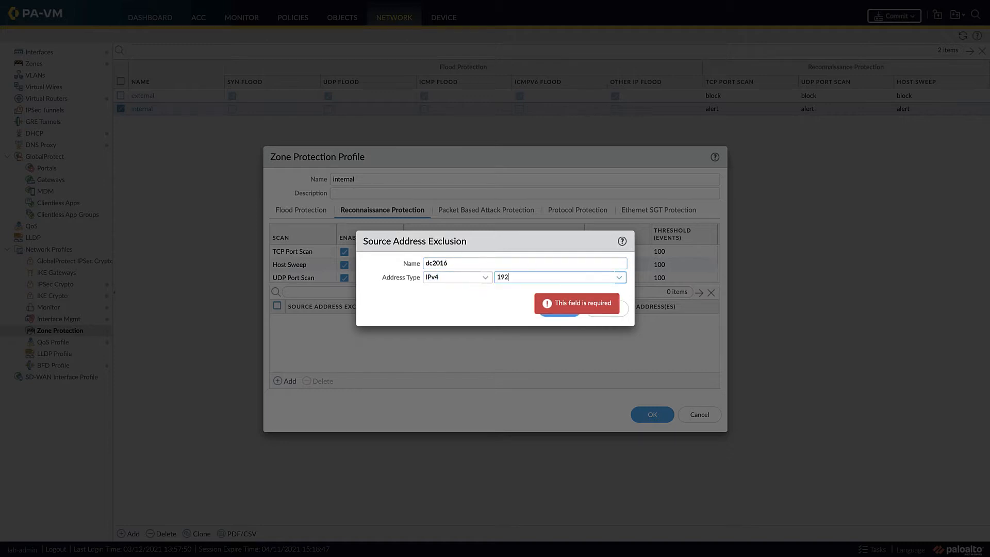
{"action": "type", "text": ".168.1.111"}
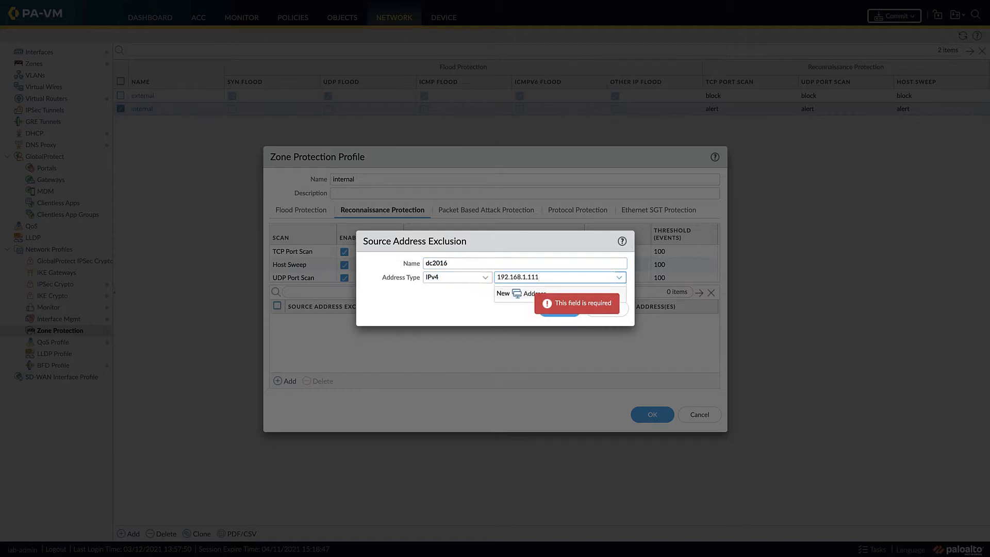
{"action": "left_click", "coordinate": [546, 309]}
Step: Add a second IPv4 source address exclusion named dc2016b for 192.168.1.110 and save the internal zone protection profile
{"action": "left_click", "coordinate": [285, 382]}
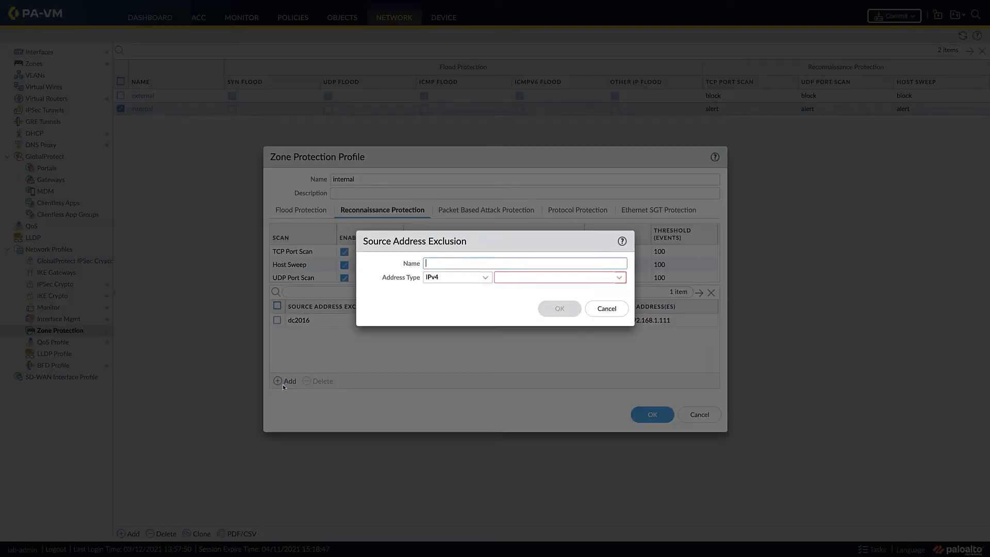
{"action": "type", "text": "dc2016b"}
{"action": "key", "text": "Tab"}
{"action": "type", "text": "192.168.1.110"}
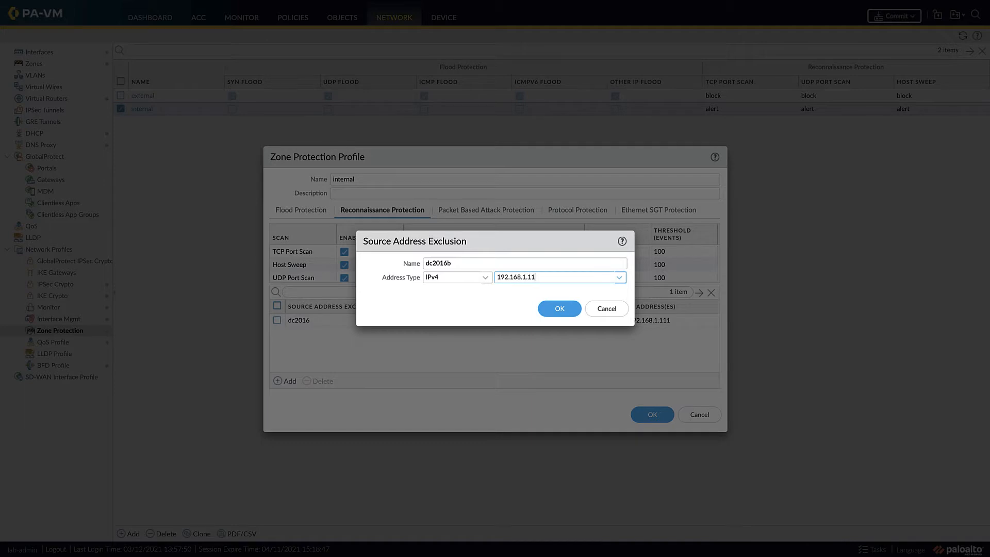
{"action": "left_click", "coordinate": [560, 312]}
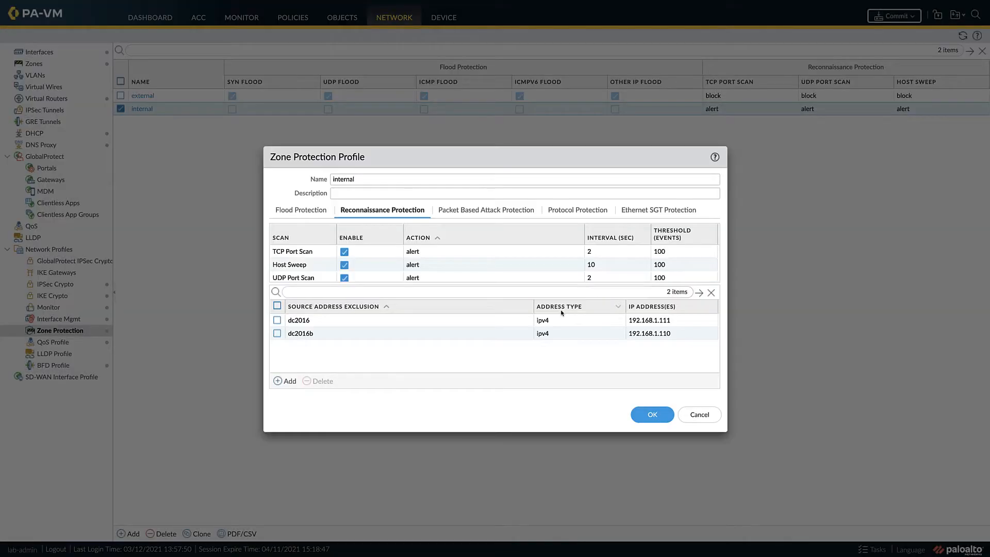
{"action": "left_click", "coordinate": [655, 417]}
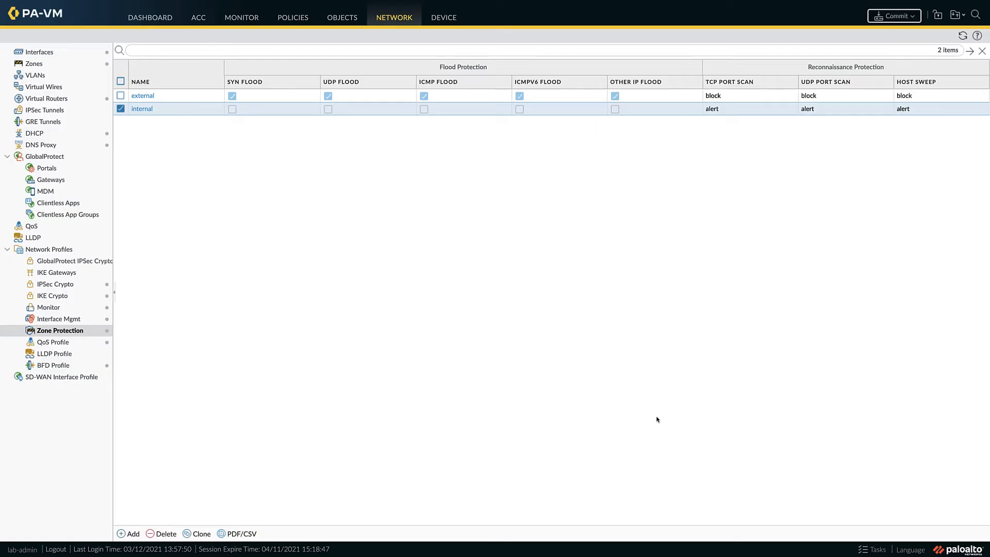
Step: Commit all pending configuration changes to the firewall and dismiss the commit status
{"action": "left_click", "coordinate": [899, 17]}
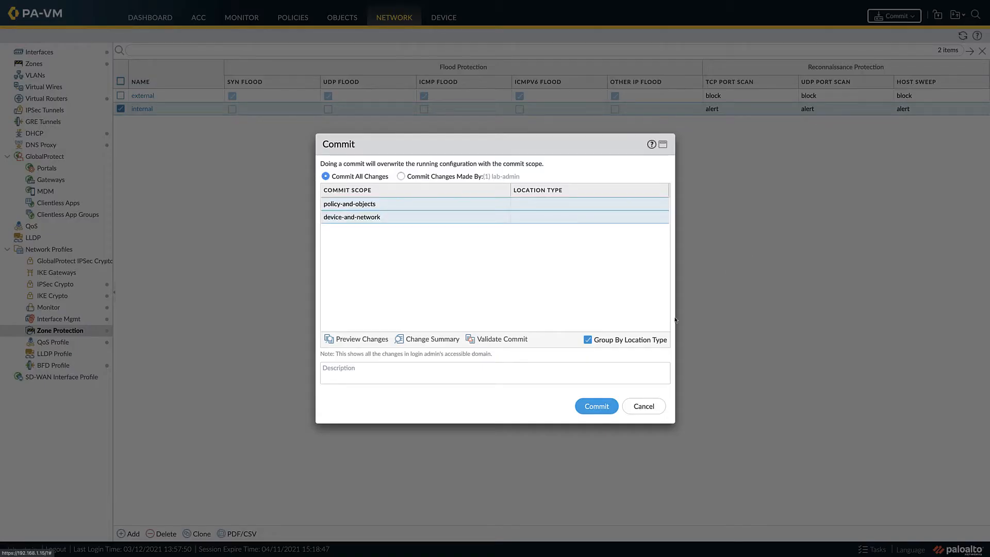
{"action": "left_click", "coordinate": [593, 407]}
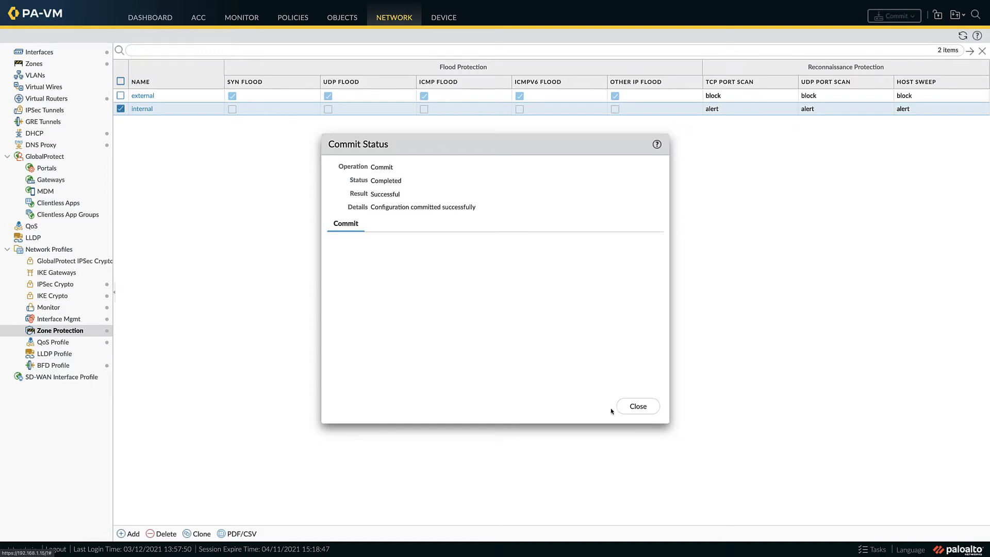
{"action": "left_click", "coordinate": [638, 407]}
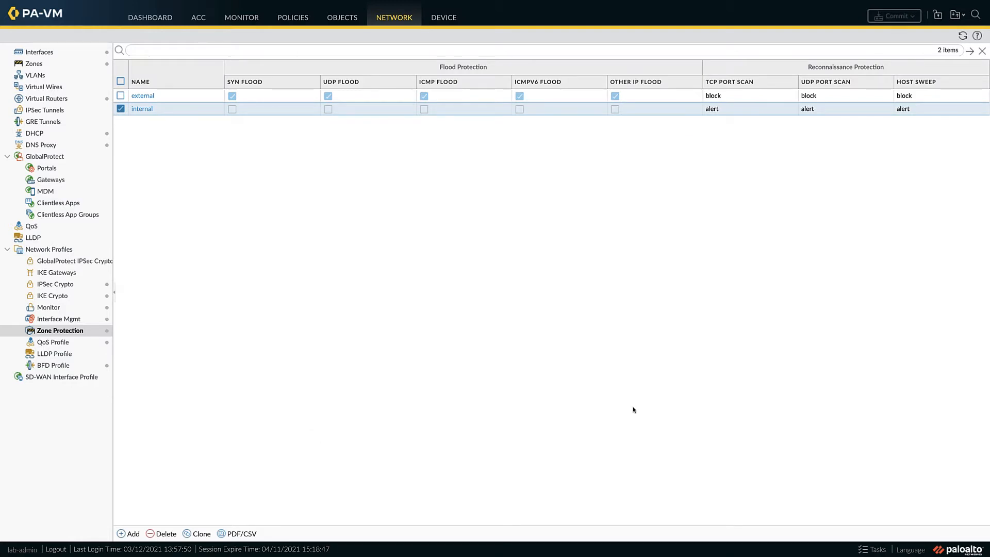
Step: Filter the threat log with ( receive_time geq '2021/03/12 15:11:39' ), rerun the filter, and open the URL Filtering log
{"action": "left_click", "coordinate": [245, 20]}
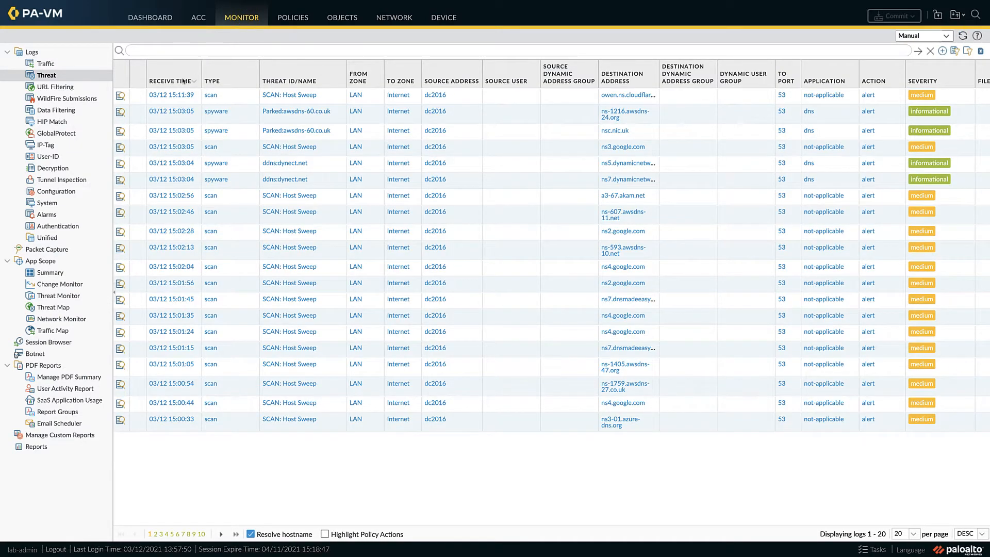
{"action": "left_click", "coordinate": [170, 96]}
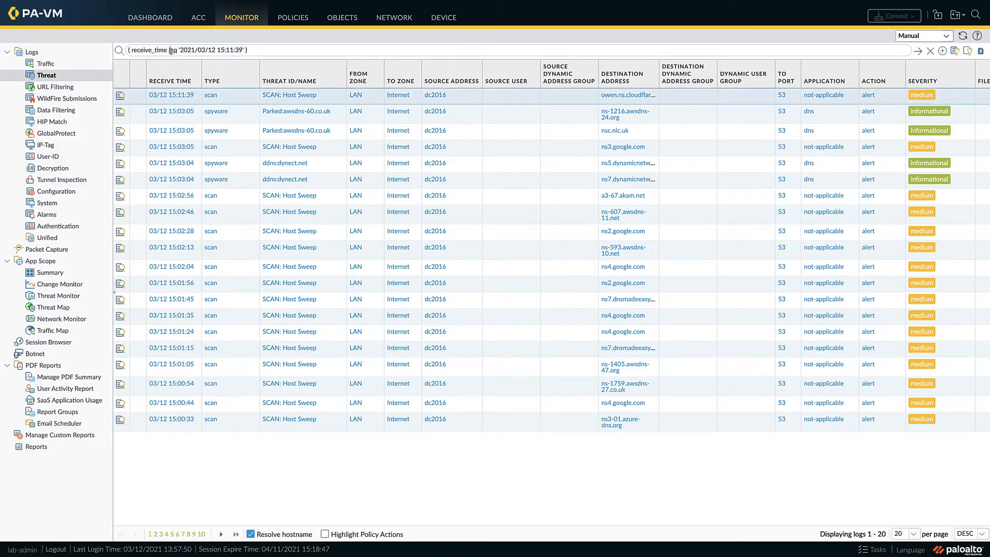
{"action": "key", "text": "BackSpace"}
{"action": "type", "text": "g"}
{"action": "left_click", "coordinate": [919, 51]}
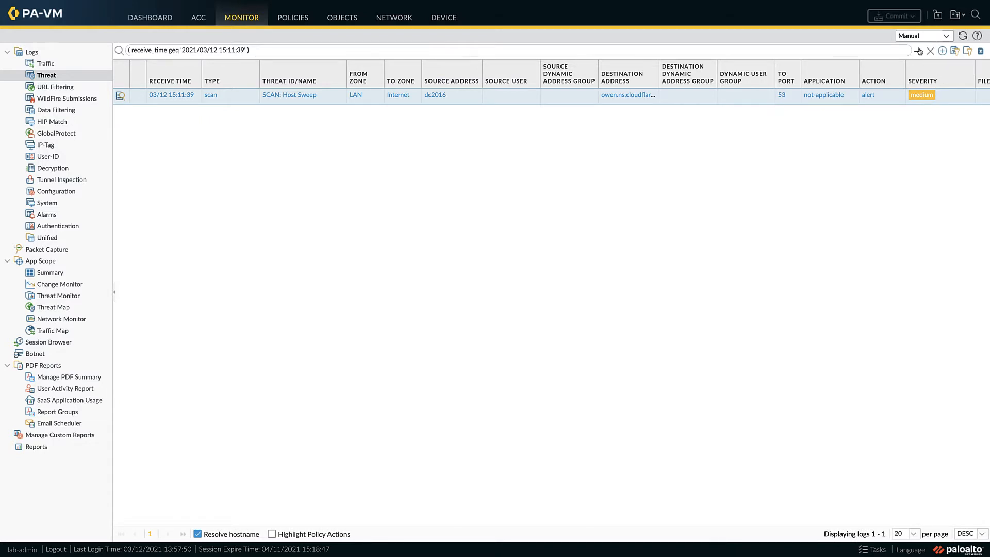
{"action": "left_click", "coordinate": [918, 51]}
{"action": "left_click", "coordinate": [72, 88]}
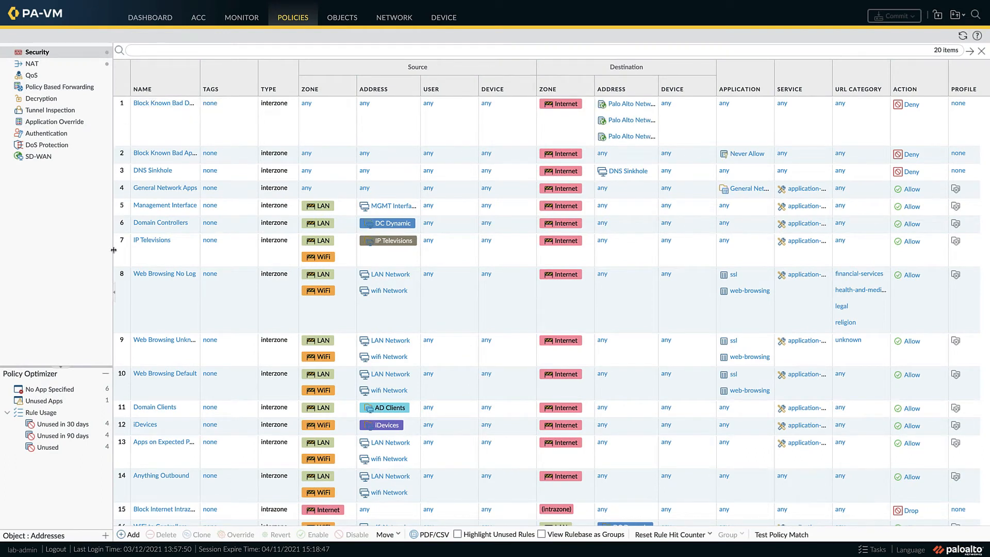
Step: Collapse the side navigation beside the security policy rules to give the rule table the full width
{"action": "left_click", "coordinate": [112, 293]}
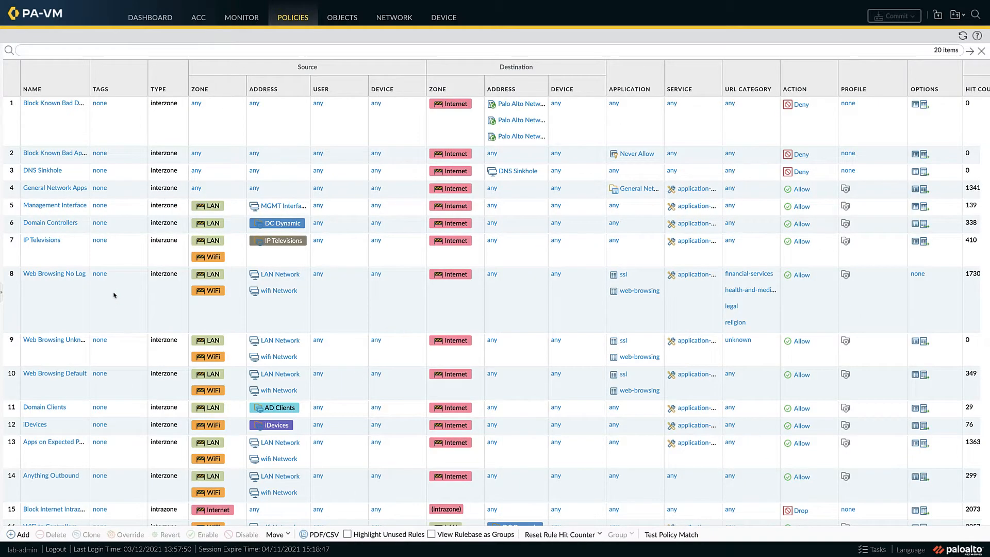
{"action": "scroll", "coordinate": [114, 295], "scroll_direction": "right", "scroll_amount": 3}
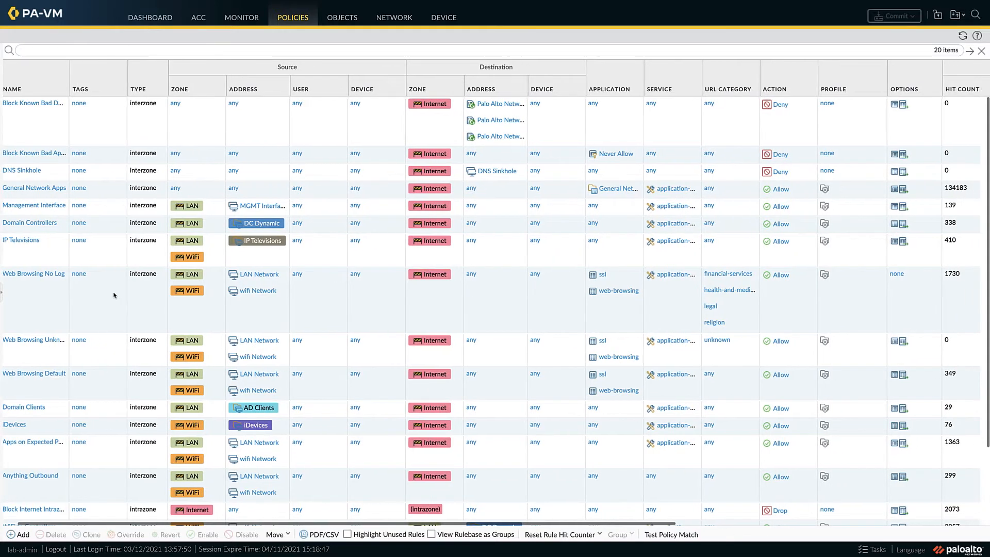
{"action": "scroll", "coordinate": [114, 294], "scroll_direction": "left", "scroll_amount": 3}
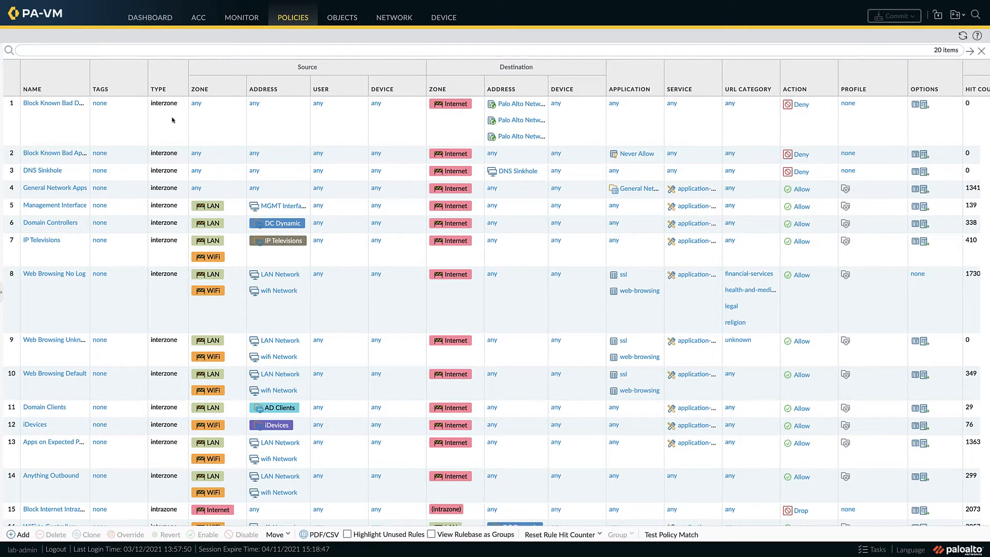
Step: Hide the Type, Tags, Source Device, Destination Device and Rule Usage First Hit columns in the security policy rule table
{"action": "left_click", "coordinate": [182, 92]}
{"action": "mouse_move", "coordinate": [196, 103]}
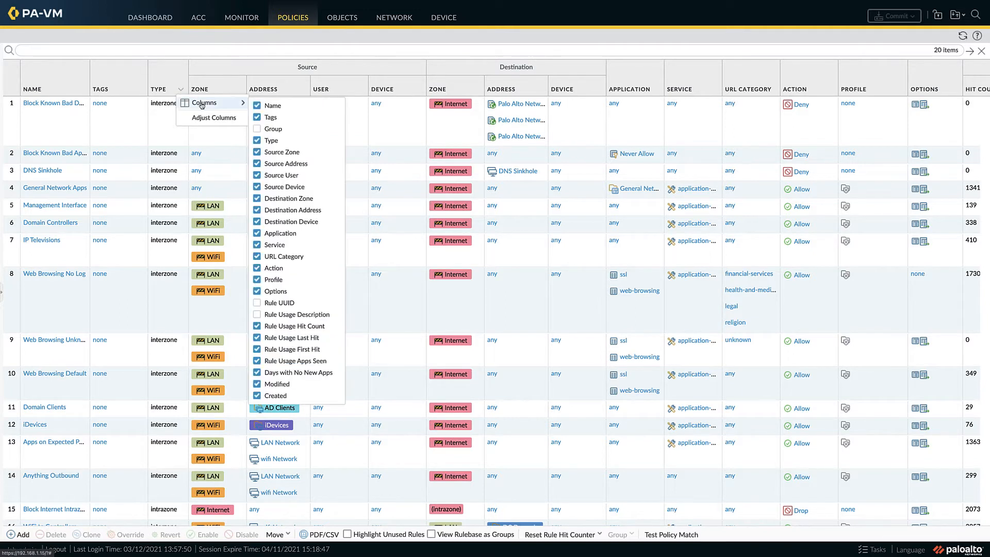
{"action": "left_click", "coordinate": [272, 141]}
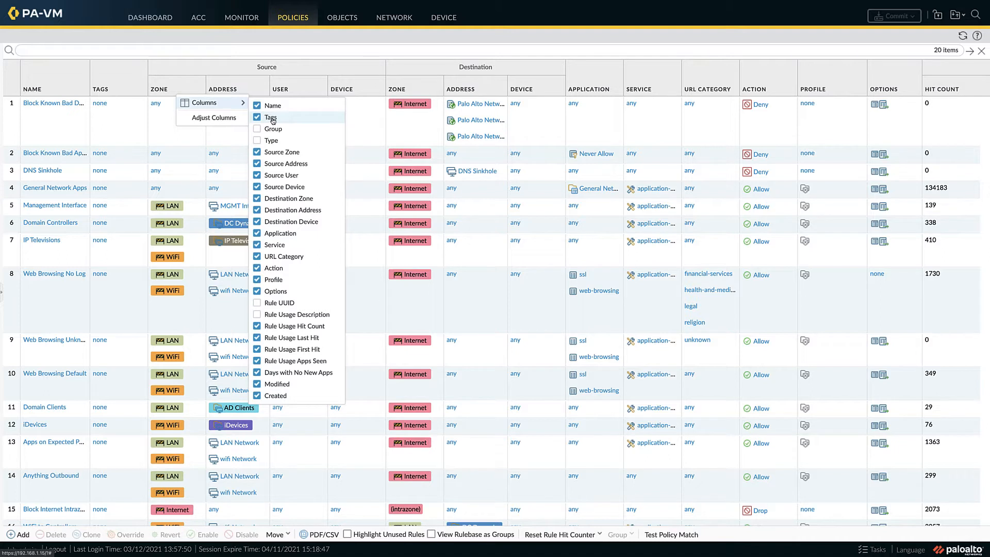
{"action": "left_click", "coordinate": [271, 118]}
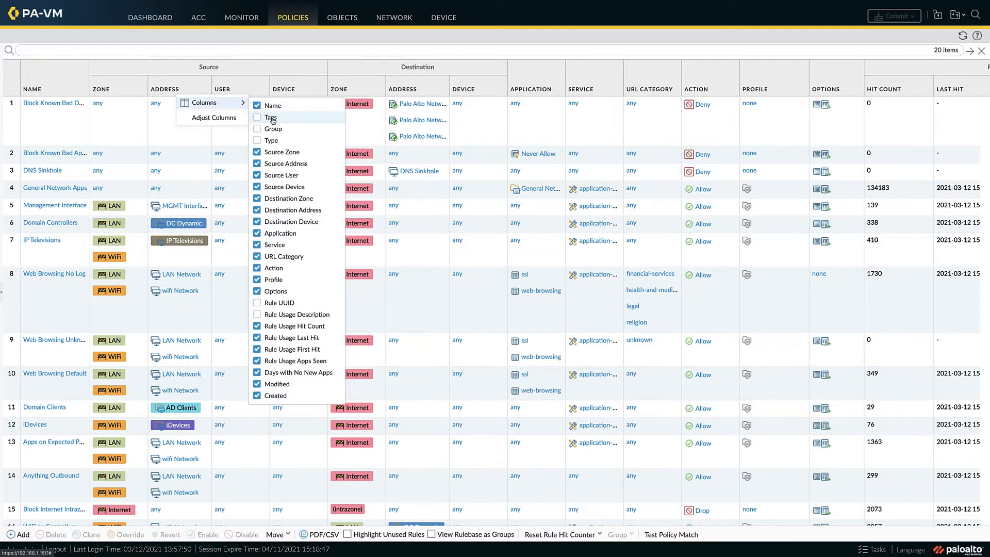
{"action": "left_click", "coordinate": [256, 187]}
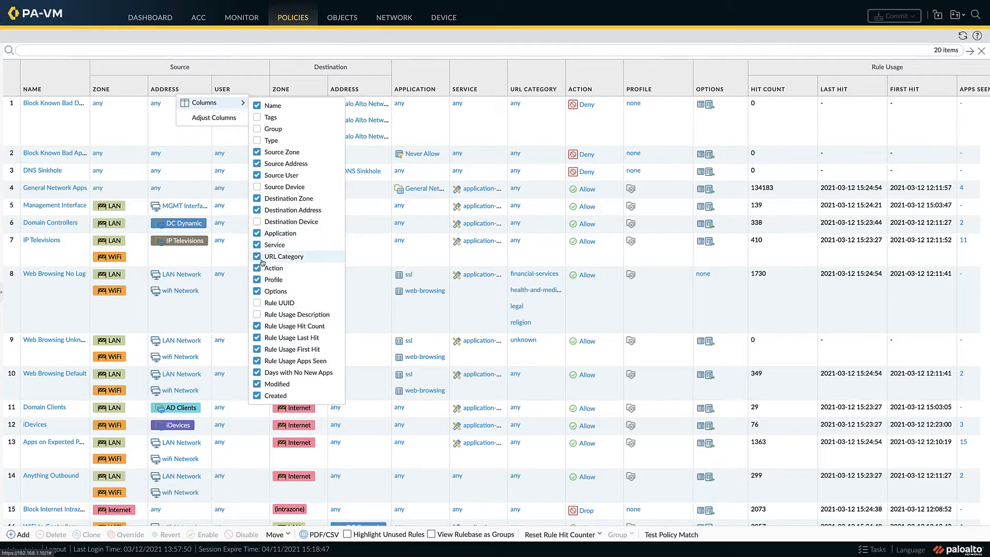
{"action": "left_click", "coordinate": [256, 350]}
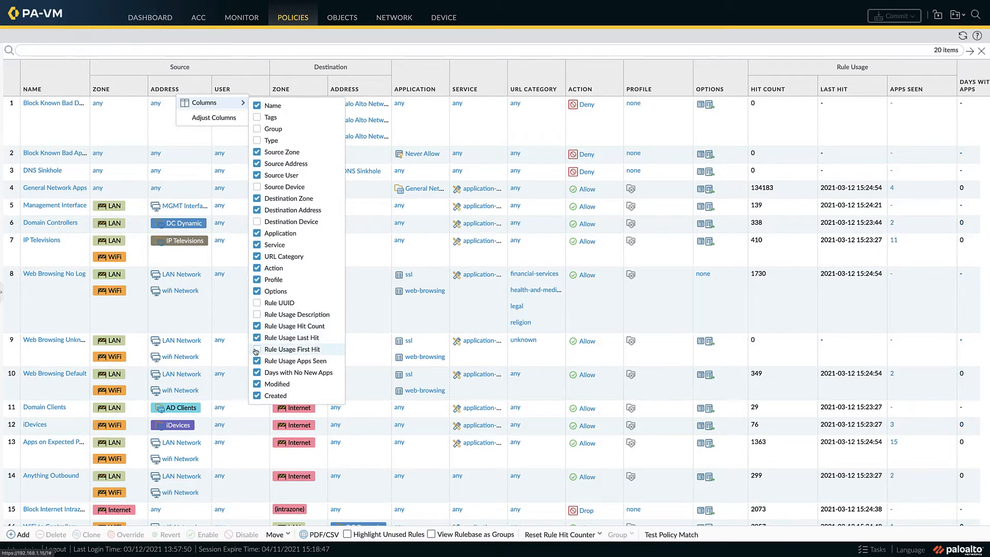
{"action": "left_click", "coordinate": [426, 104]}
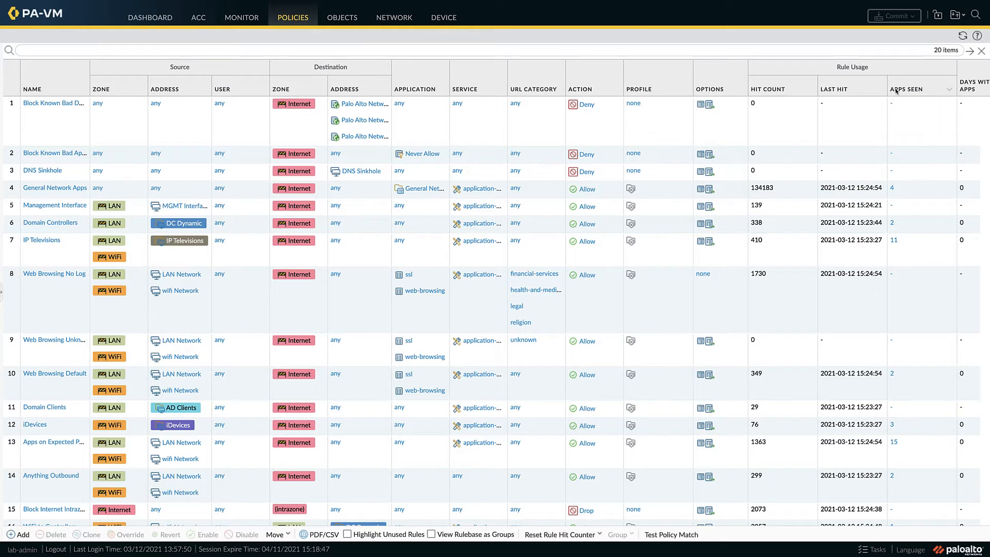
Step: Review the applications seen on the IP Televisions and Anything Outbound security rules
{"action": "left_click", "coordinate": [893, 241]}
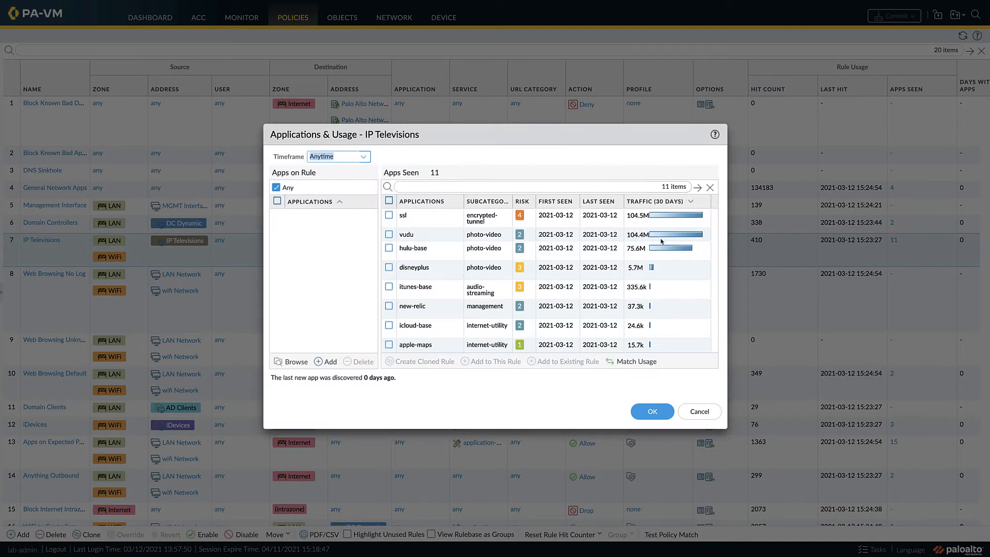
{"action": "scroll", "coordinate": [479, 238], "scroll_direction": "down", "scroll_amount": 3}
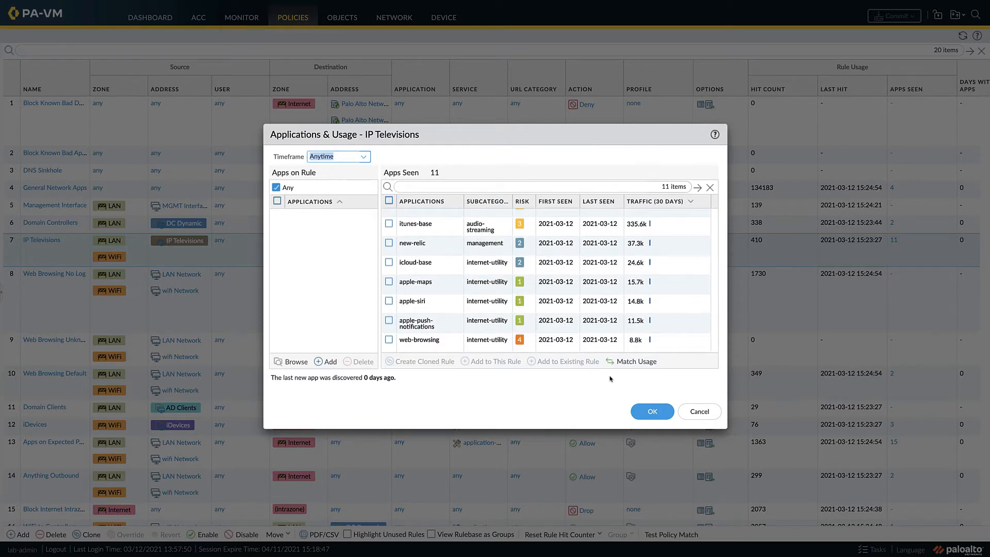
{"action": "left_click", "coordinate": [652, 410]}
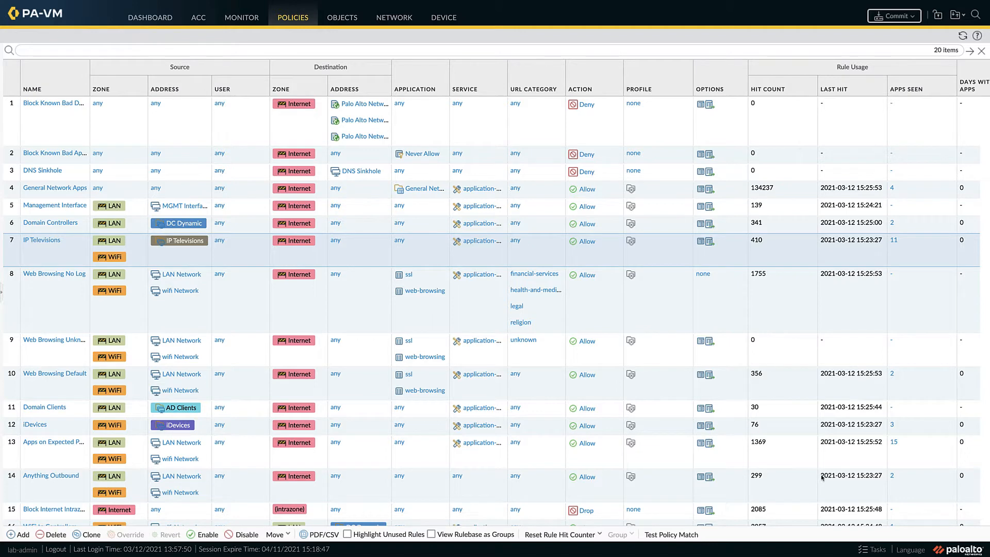
{"action": "left_click", "coordinate": [892, 475]}
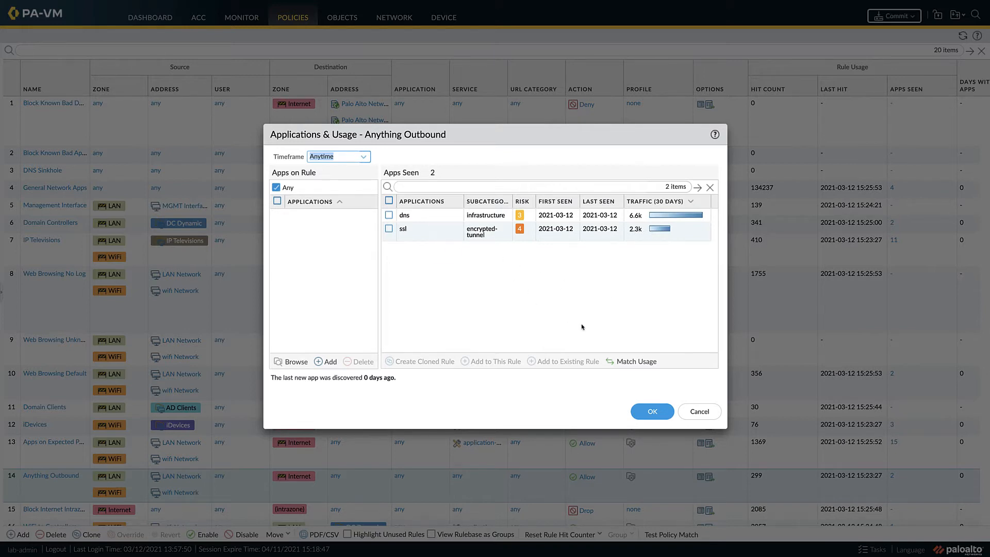
{"action": "left_click", "coordinate": [700, 411]}
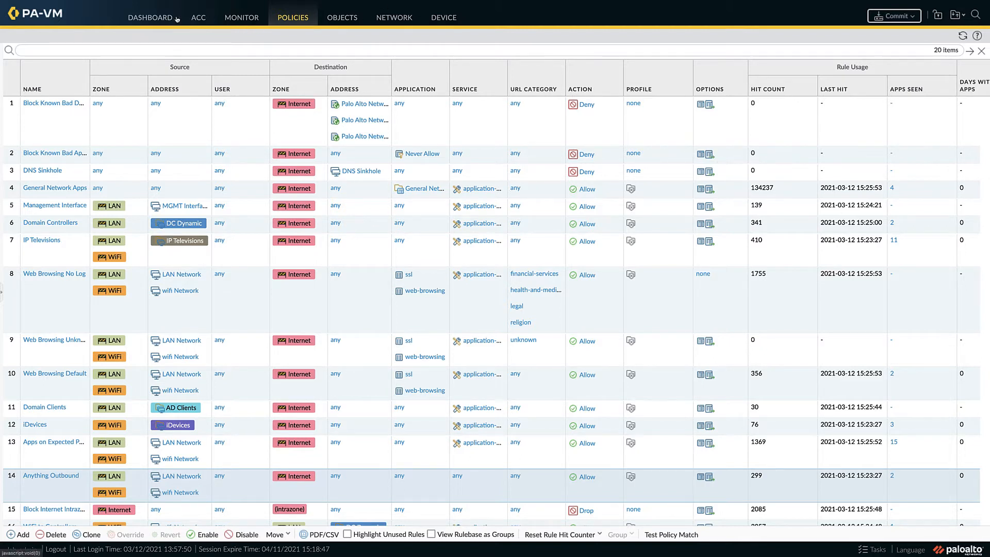
Step: Examine the ACC Network Activity charts, from application usage through IP activity and regions to rule usage
{"action": "left_click", "coordinate": [197, 18]}
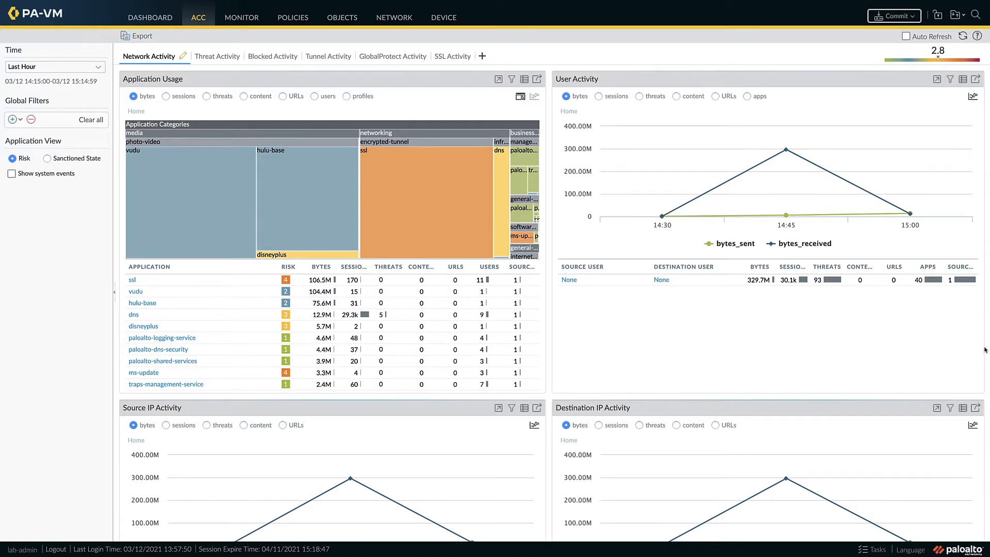
{"action": "scroll", "coordinate": [985, 350], "scroll_direction": "down", "scroll_amount": 3}
{"action": "scroll", "coordinate": [985, 349], "scroll_direction": "down", "scroll_amount": 10}
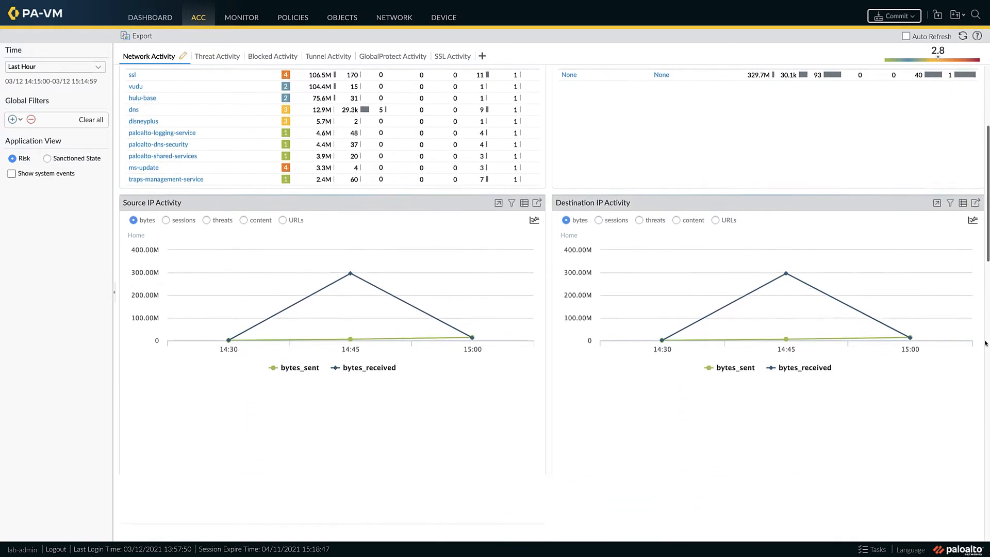
{"action": "scroll", "coordinate": [985, 340], "scroll_direction": "down", "scroll_amount": 5}
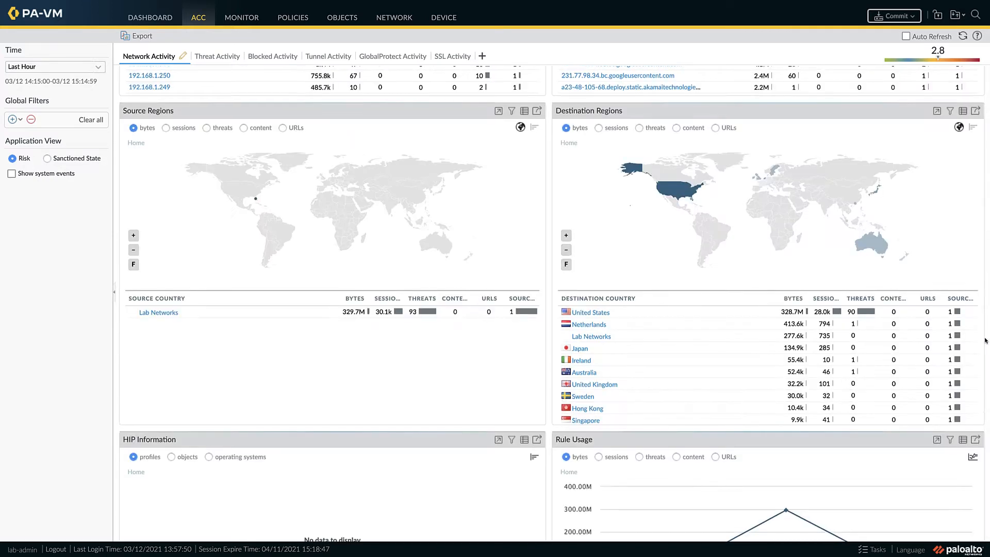
{"action": "scroll", "coordinate": [985, 340], "scroll_direction": "down", "scroll_amount": 1}
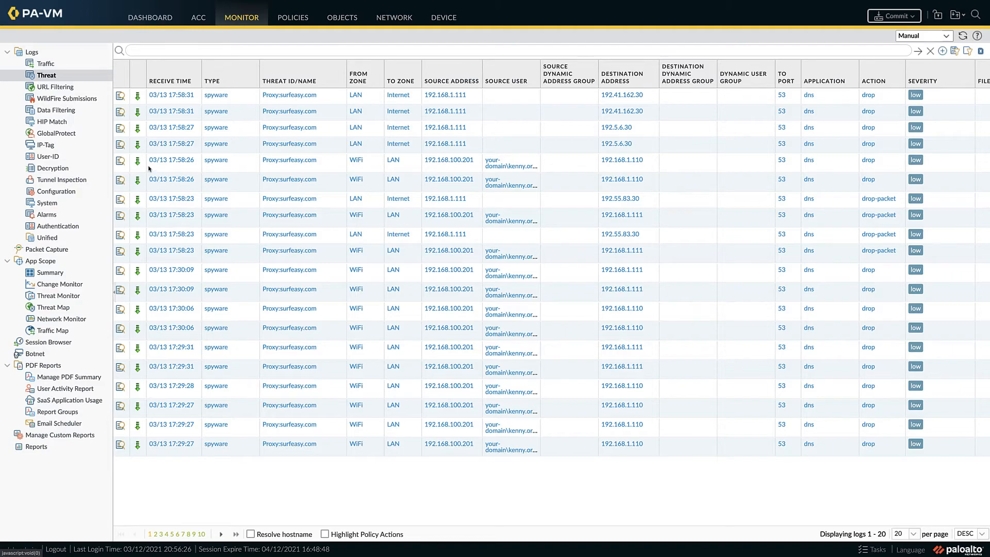
Step: Open the newest threat log entry in a widened detail view, copy the spyware record's URL edge.surfeasy.com, and close the view
{"action": "left_click", "coordinate": [119, 97]}
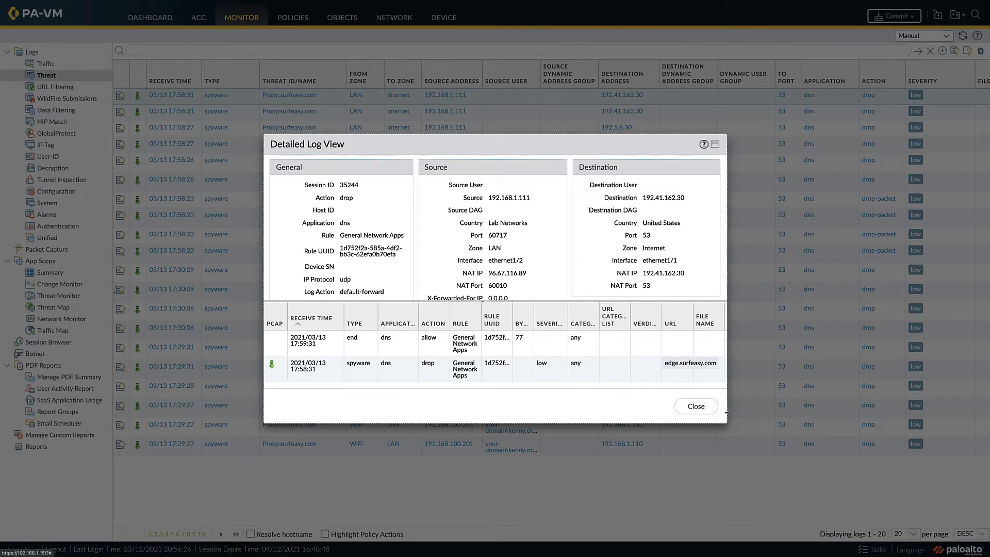
{"action": "left_click_drag", "start_coordinate": [727, 412], "coordinate": [887, 407]}
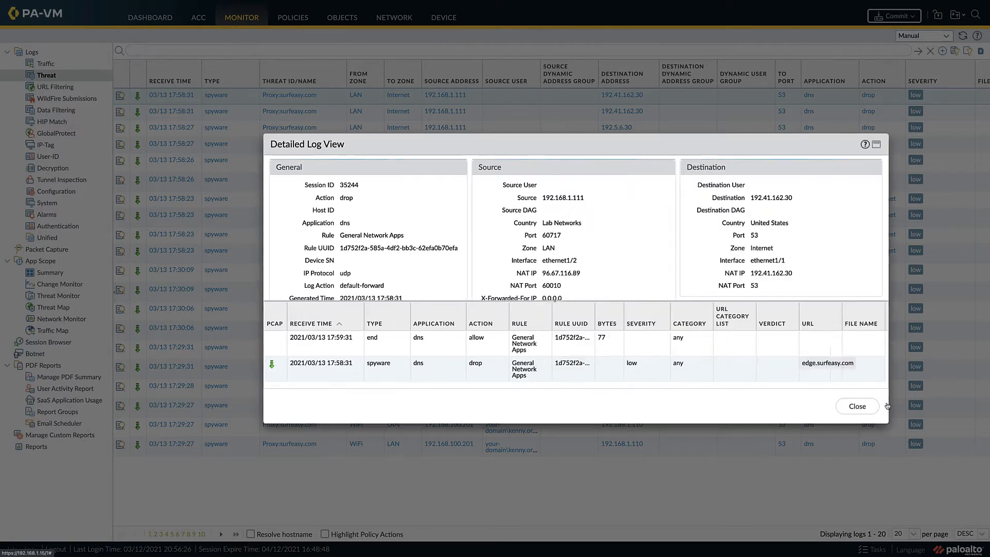
{"action": "left_click", "coordinate": [485, 365]}
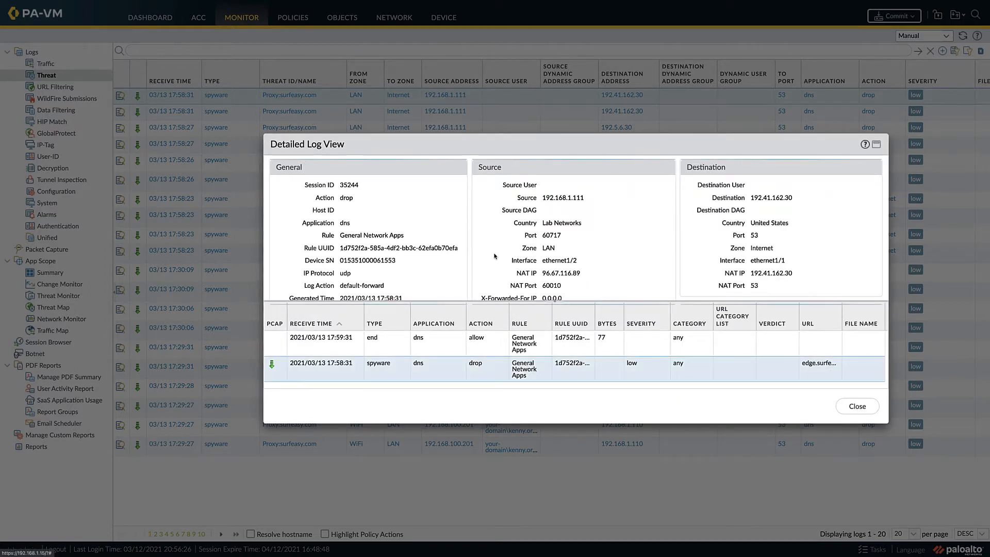
{"action": "scroll", "coordinate": [494, 256], "scroll_direction": "down", "scroll_amount": 8}
{"action": "scroll", "coordinate": [494, 256], "scroll_direction": "down", "scroll_amount": 2}
{"action": "left_click", "coordinate": [643, 245]}
{"action": "double_click", "coordinate": [598, 228]}
{"action": "key", "text": "ctrl+c"}
{"action": "right_click", "coordinate": [608, 233]}
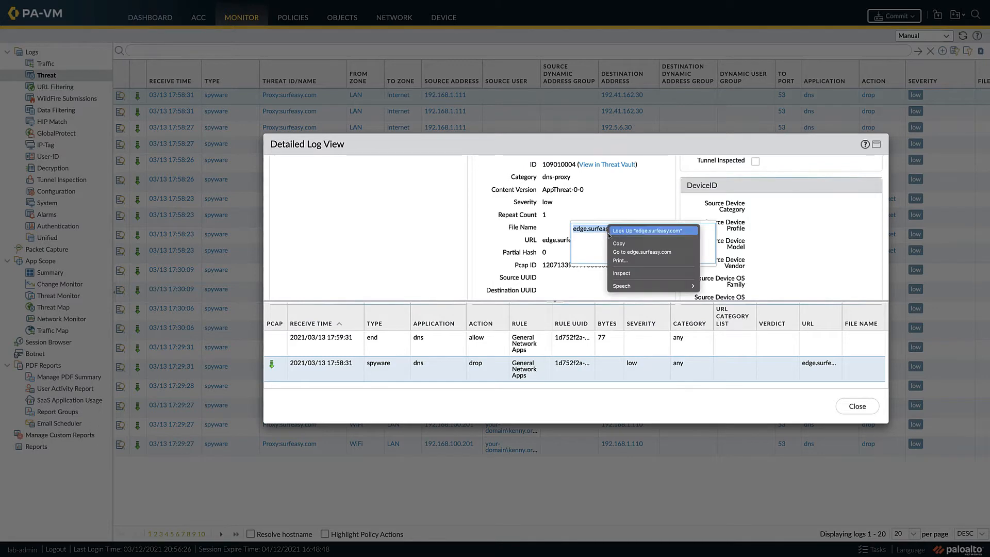
{"action": "left_click", "coordinate": [619, 243]}
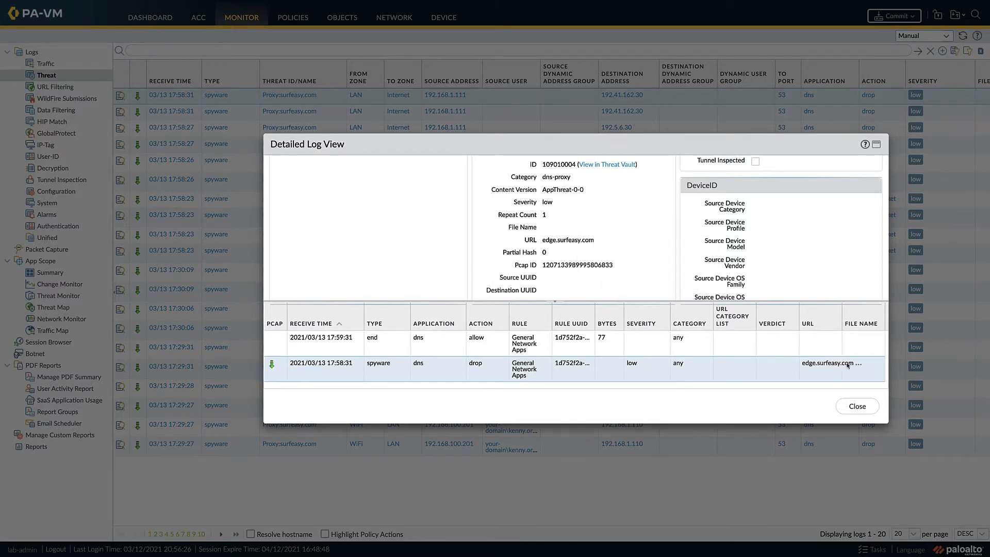
{"action": "left_click", "coordinate": [857, 406]}
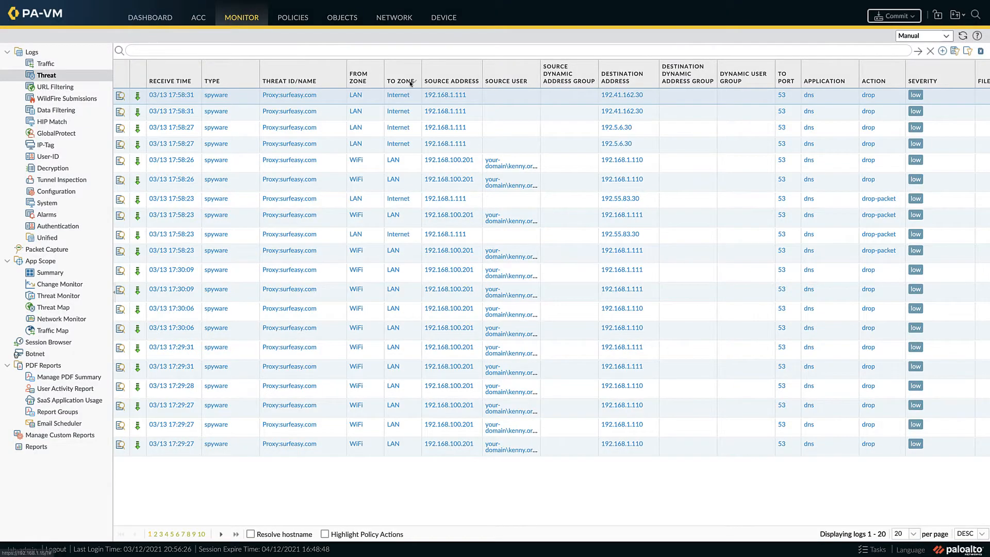
Step: Add edge.surfeasy.com with the description "personal vpn" to the DNS domain allow list of the default-with-pcap Anti-Spyware profile and save it
{"action": "left_click", "coordinate": [343, 19]}
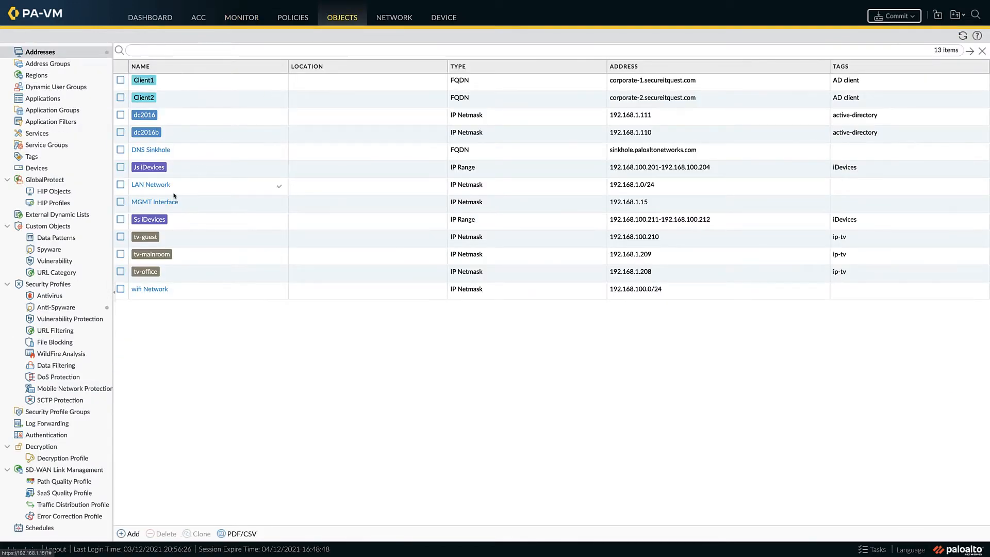
{"action": "left_click", "coordinate": [74, 307]}
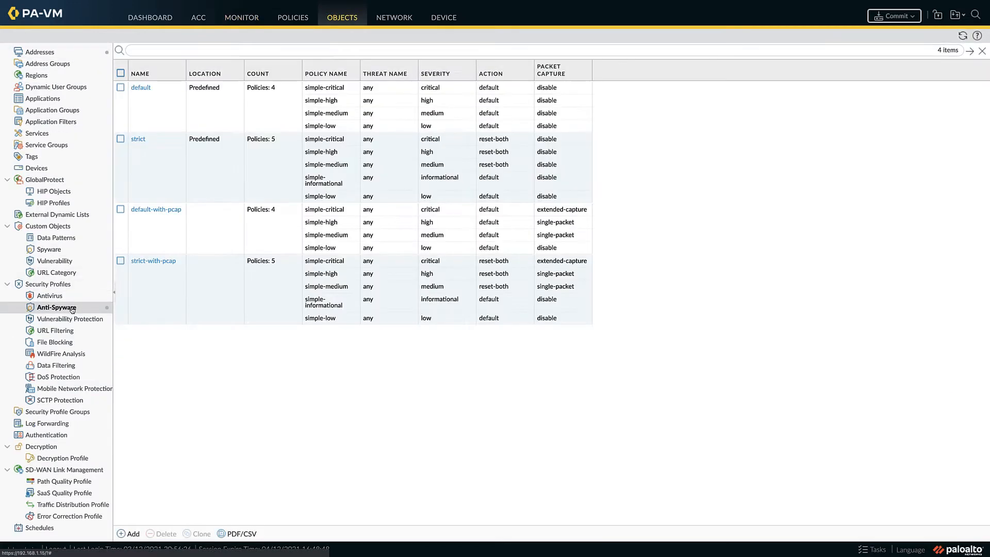
{"action": "left_click", "coordinate": [166, 212]}
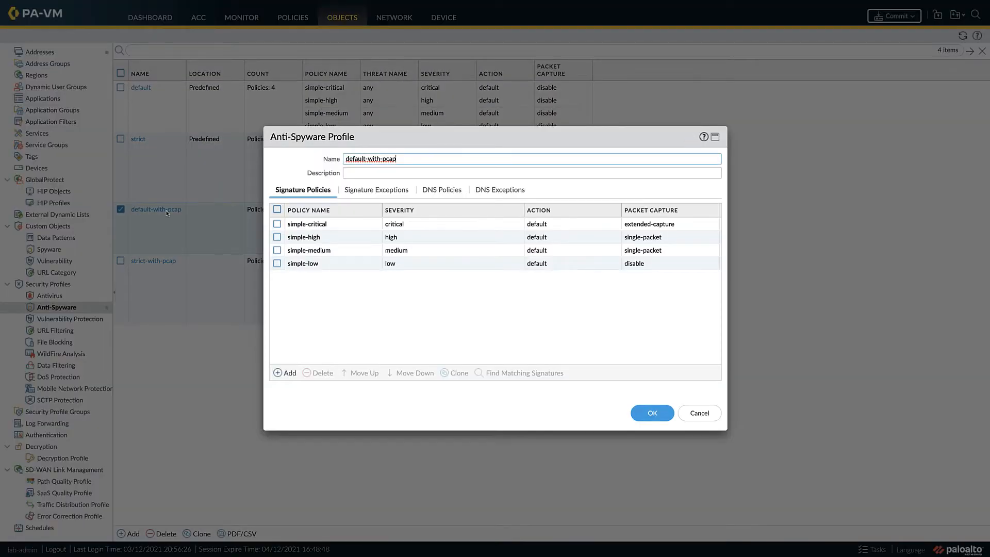
{"action": "left_click", "coordinate": [491, 192]}
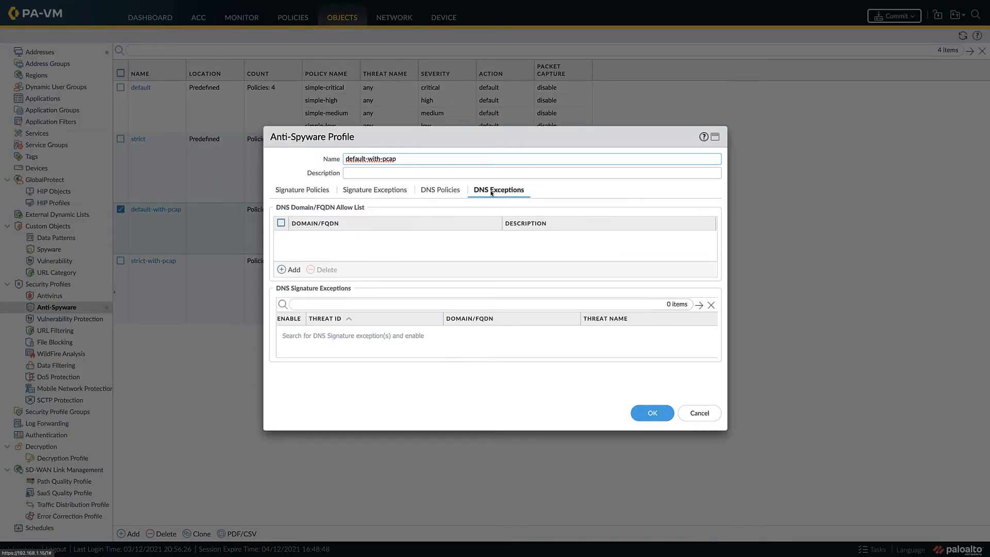
{"action": "left_click", "coordinate": [292, 270]}
{"action": "key", "text": "ctrl+v"}
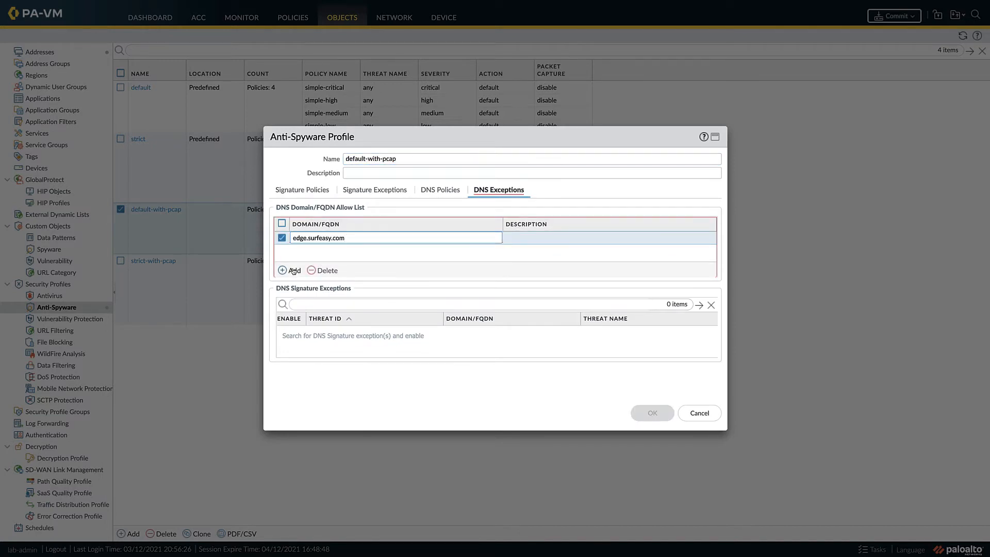
{"action": "key", "text": "Tab"}
{"action": "type", "text": "person"}
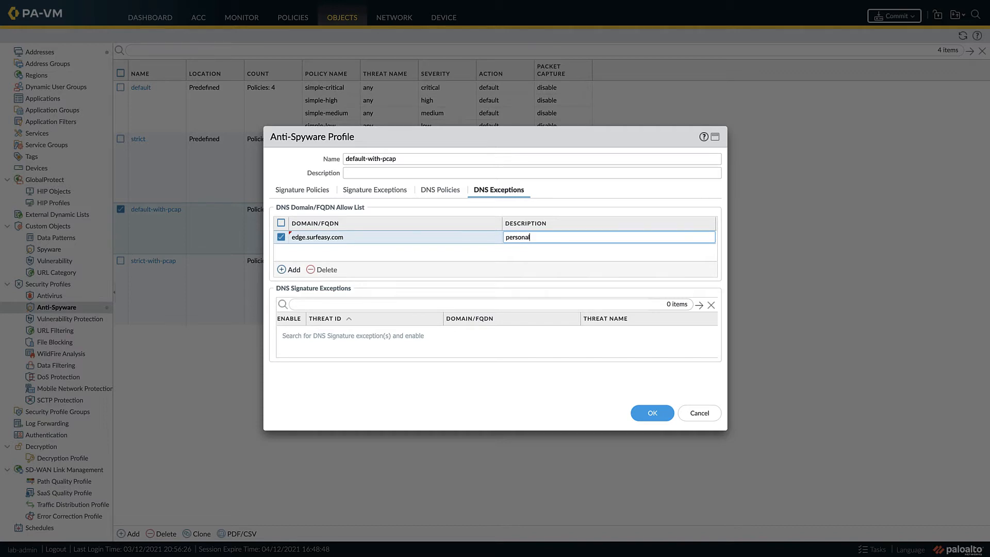
{"action": "type", "text": "al vpn"}
{"action": "left_click", "coordinate": [648, 413]}
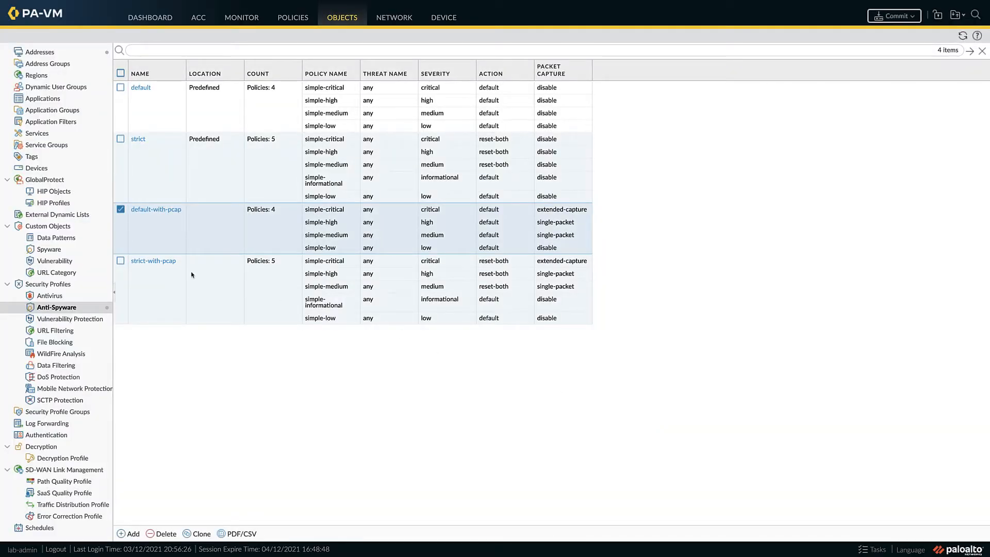
Step: Add edge.surfeasy.com, described as "personal vpn", to the DNS domain allow list of the strict-with-pcap Anti-Spyware profile and save it
{"action": "left_click", "coordinate": [177, 260]}
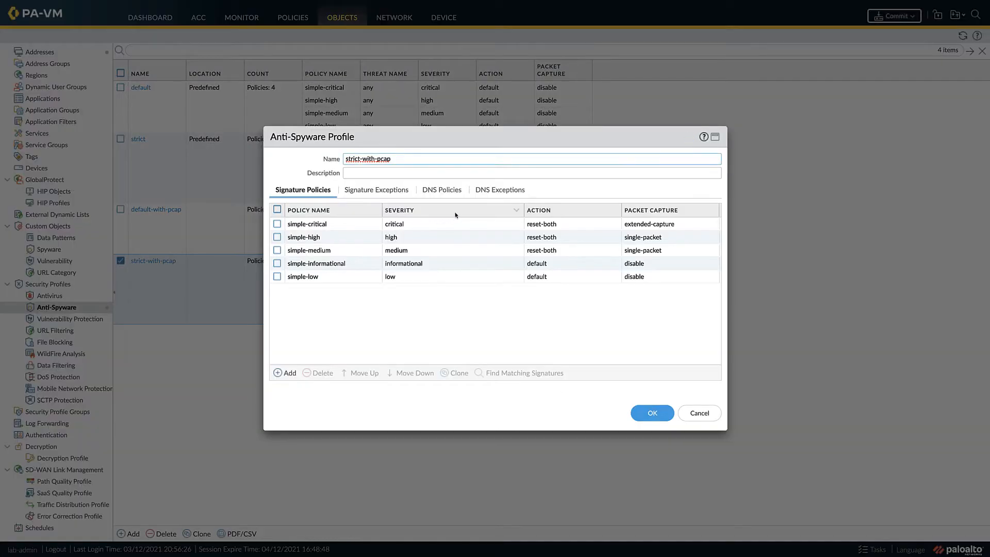
{"action": "left_click", "coordinate": [499, 189]}
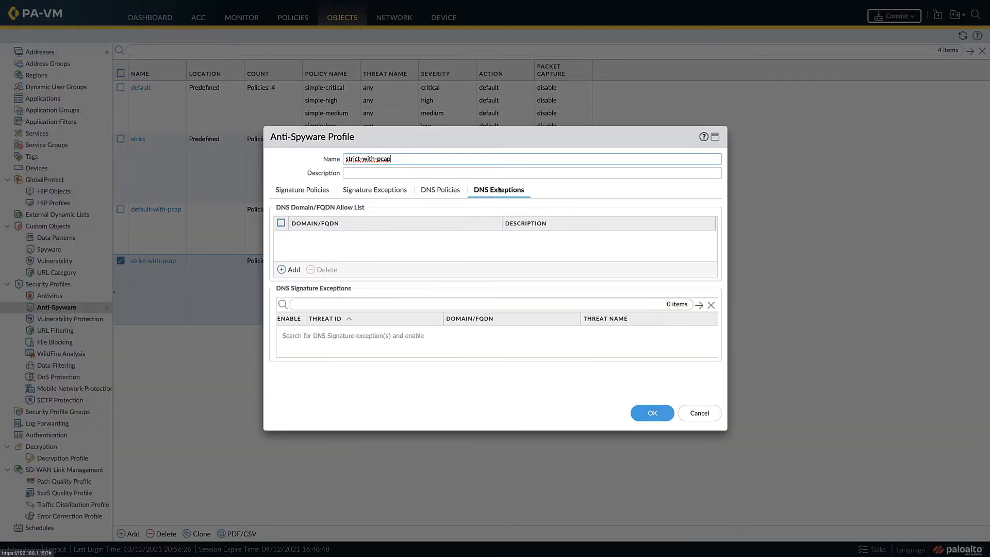
{"action": "left_click", "coordinate": [293, 270]}
{"action": "key", "text": "ctrl+v"}
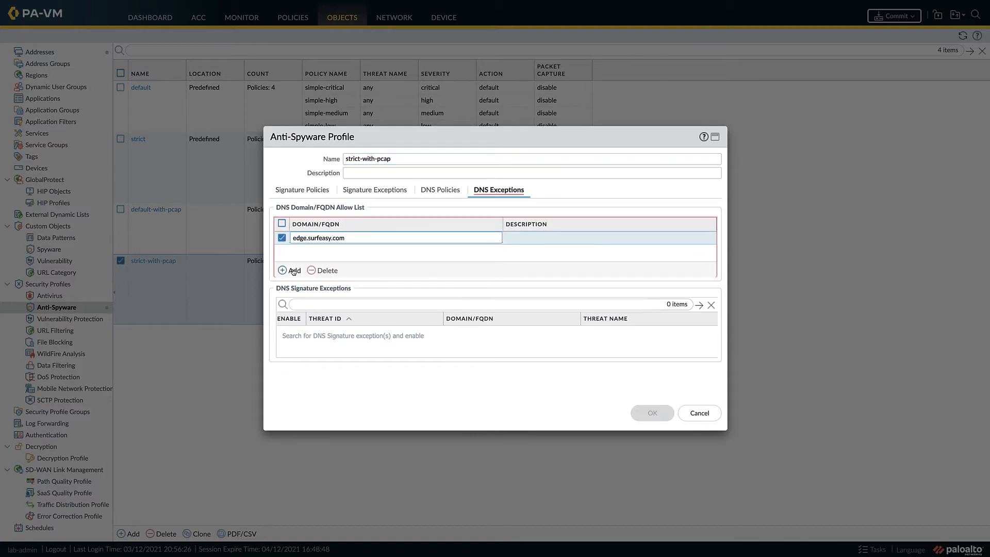
{"action": "key", "text": "Tab"}
{"action": "type", "text": "personal vp"}
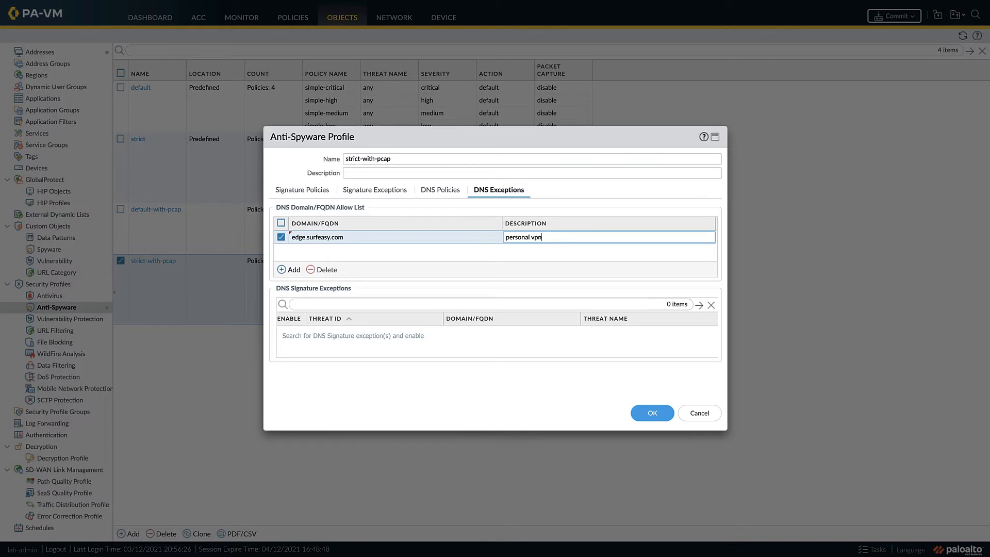
{"action": "left_click", "coordinate": [470, 378]}
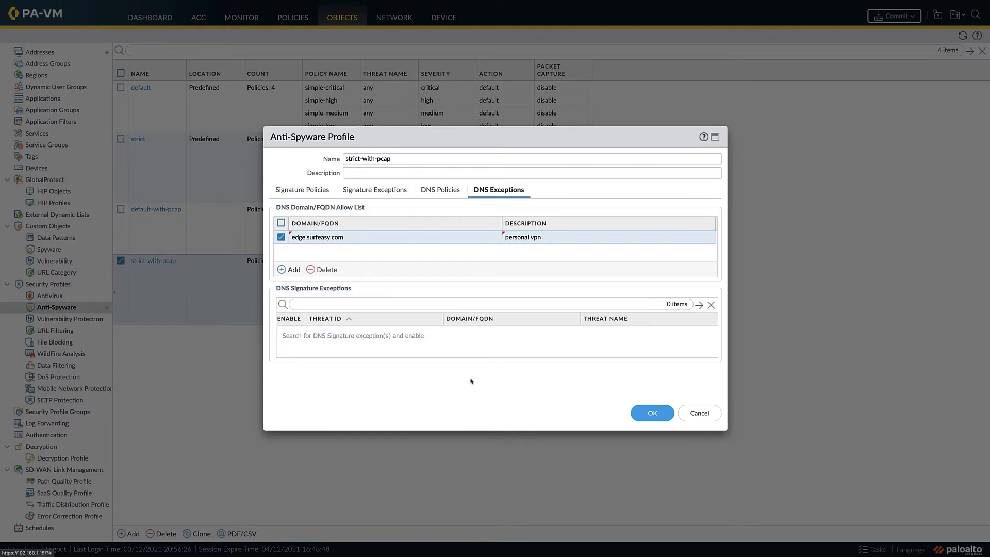
{"action": "left_click", "coordinate": [641, 413]}
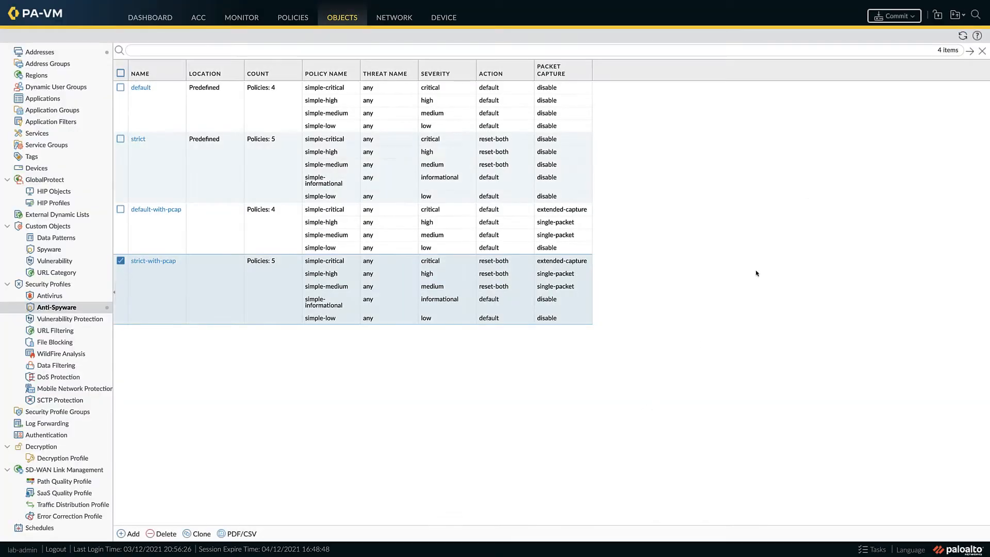
Step: Commit all Anti-Spyware profile changes to the firewall and close the commit status
{"action": "left_click", "coordinate": [894, 16]}
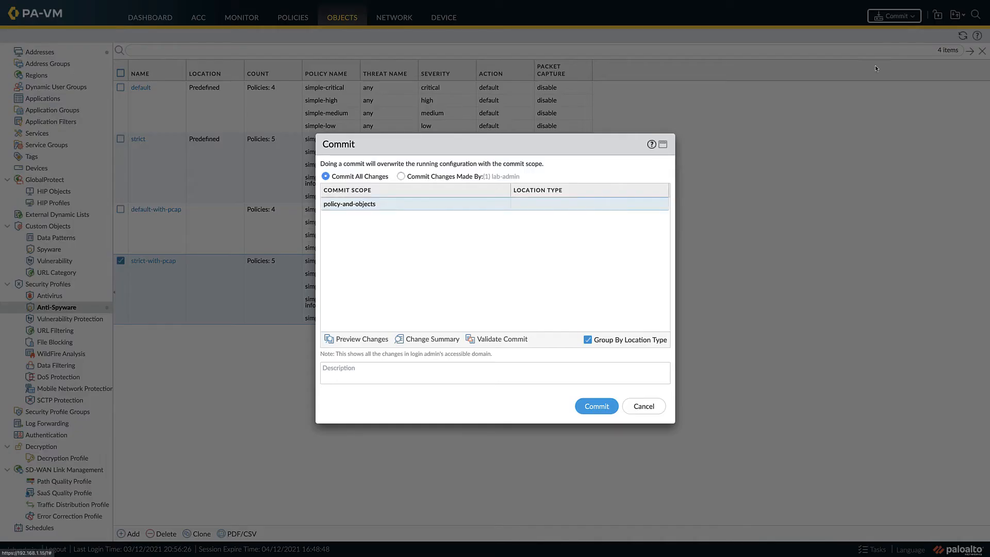
{"action": "left_click", "coordinate": [595, 407]}
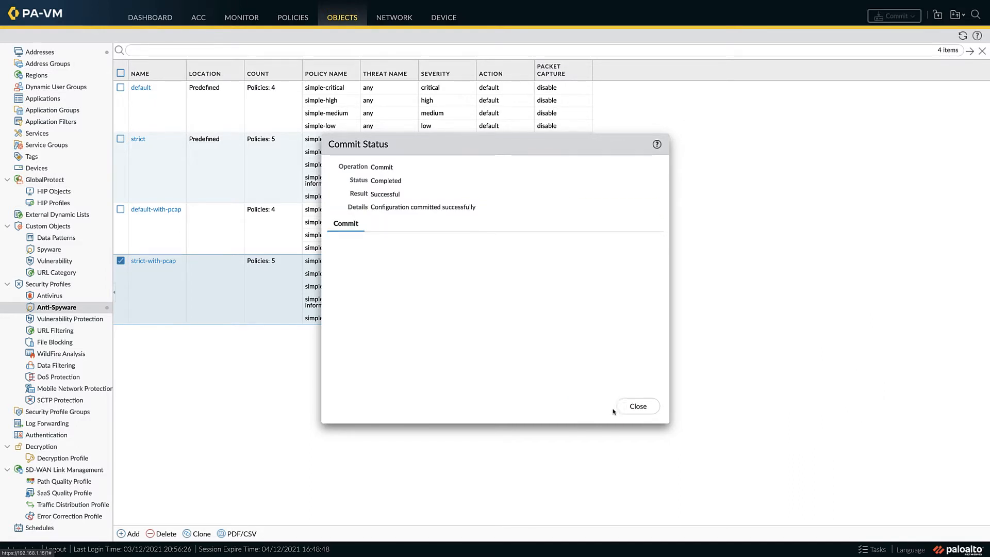
{"action": "left_click", "coordinate": [632, 412]}
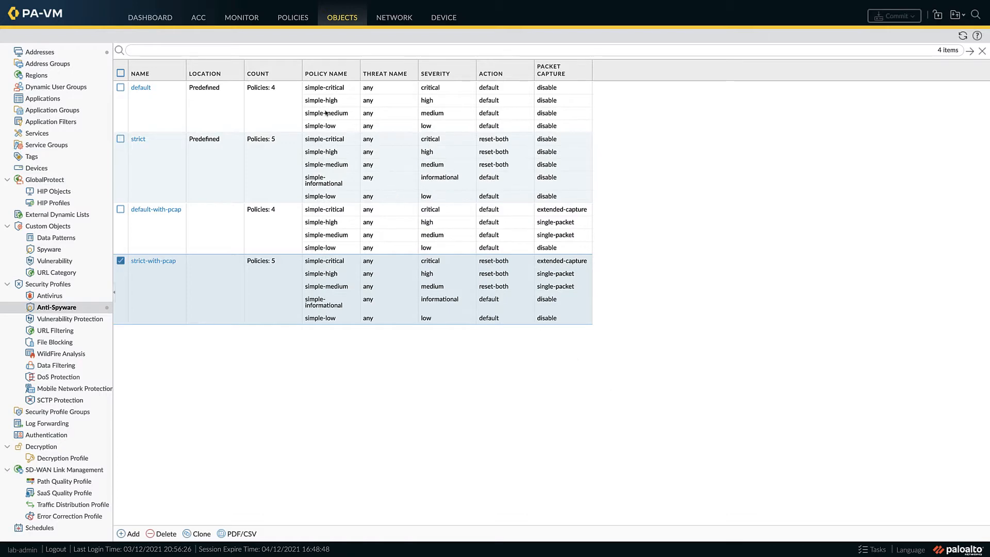
Step: Filter the threat log with ( receive_time geq '2021/03/13 17:58:31' )
{"action": "left_click", "coordinate": [242, 19]}
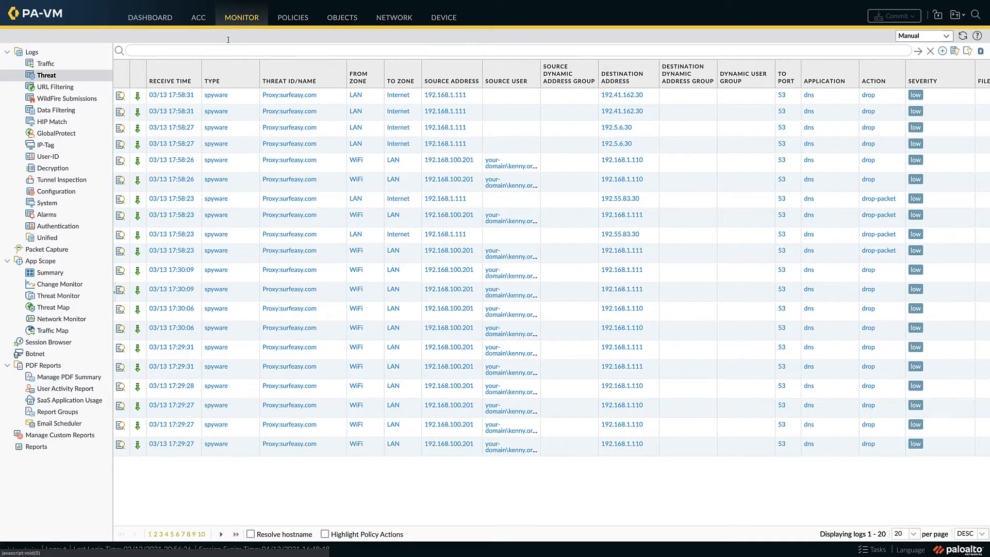
{"action": "left_click", "coordinate": [171, 94]}
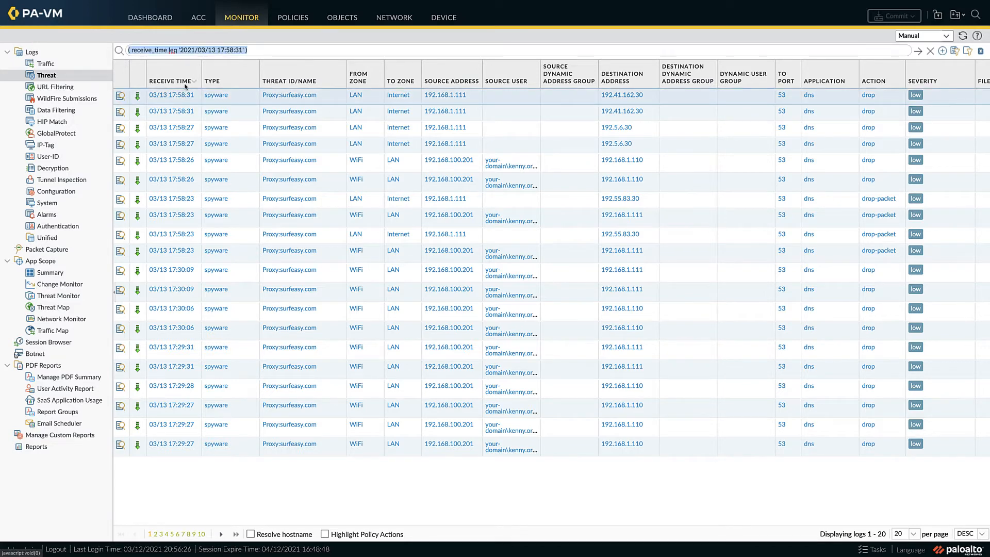
{"action": "left_click", "coordinate": [171, 50]}
{"action": "key", "text": "BackSpace"}
{"action": "type", "text": "g"}
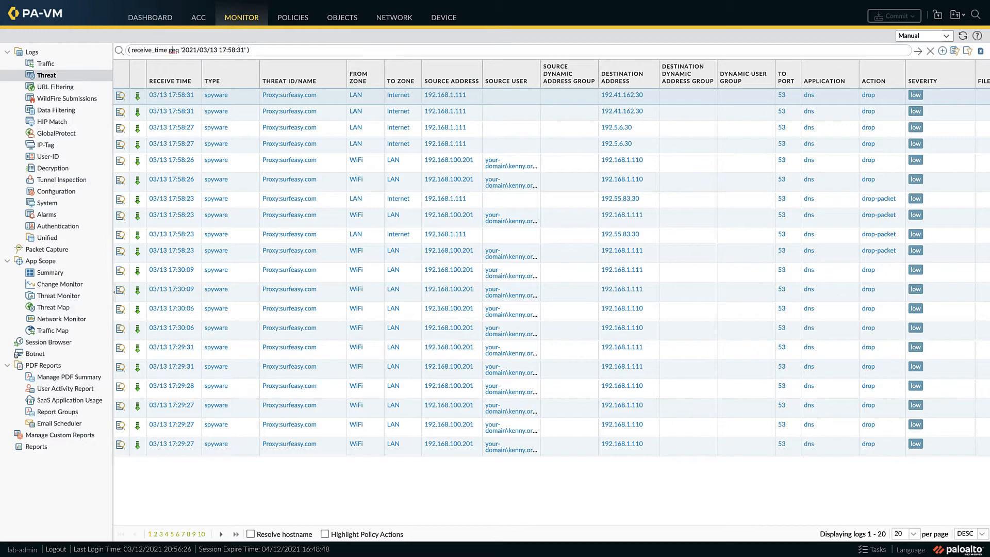
{"action": "left_click", "coordinate": [918, 51]}
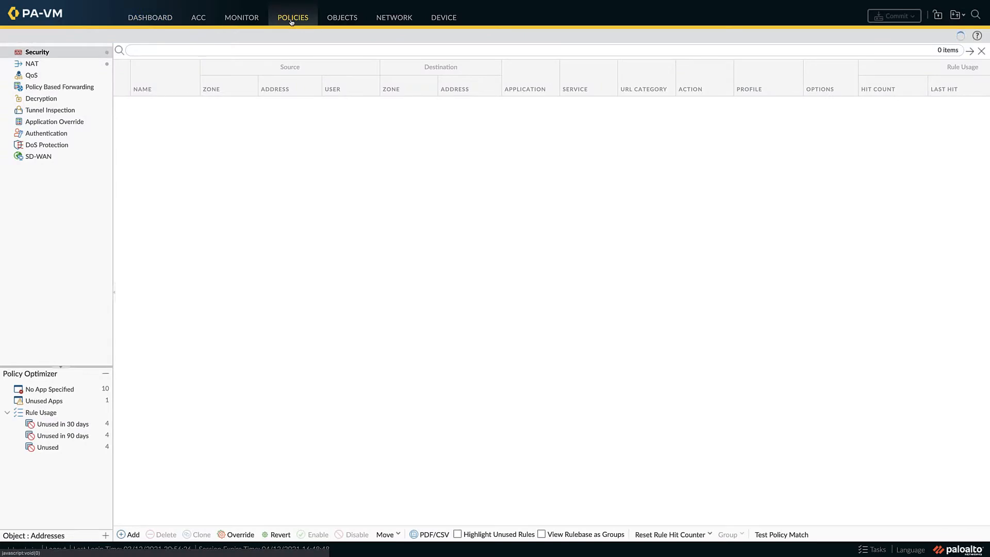
Step: Check the service and URL category settings of the Anything Outbound security rule and close the rule
{"action": "scroll", "coordinate": [334, 376], "scroll_direction": "down", "scroll_amount": 2}
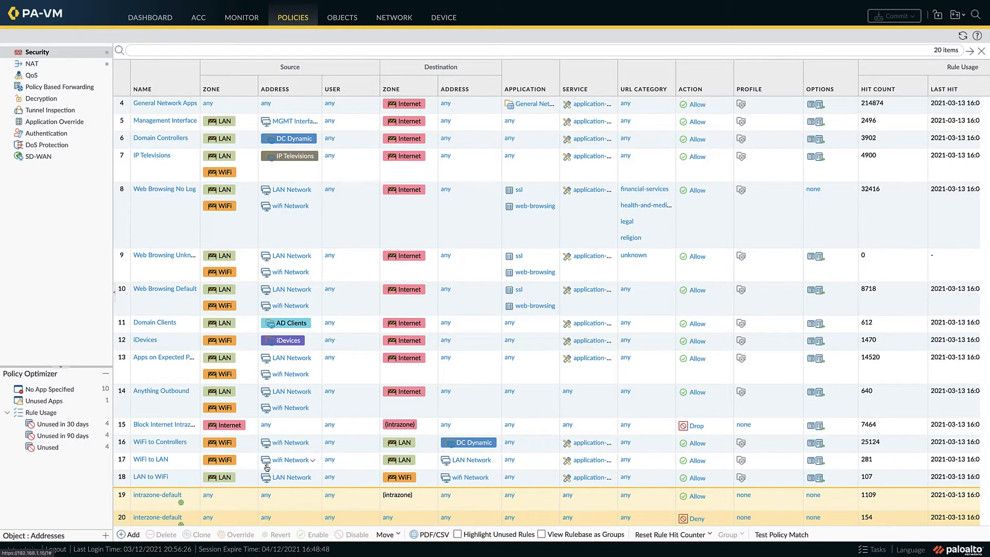
{"action": "left_click", "coordinate": [142, 393]}
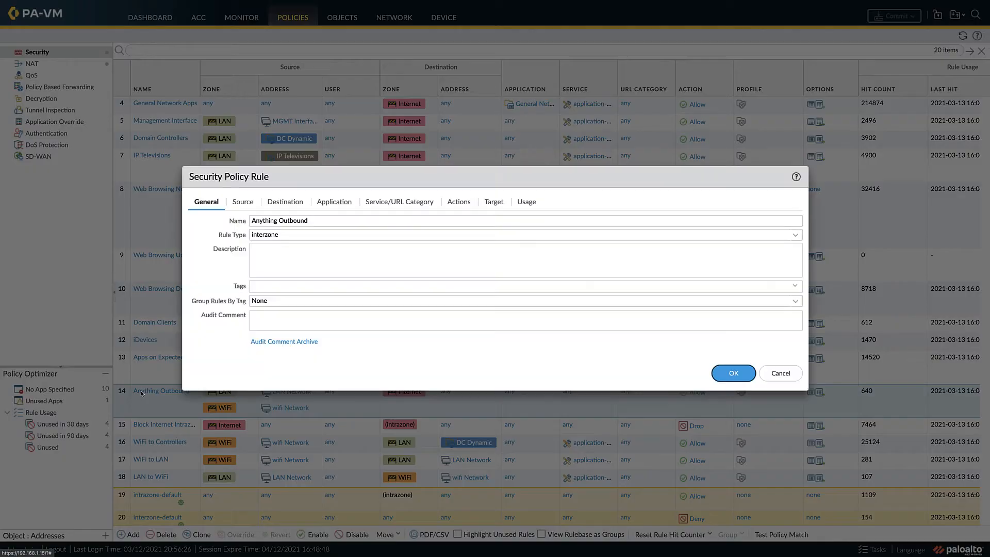
{"action": "left_click", "coordinate": [381, 205]}
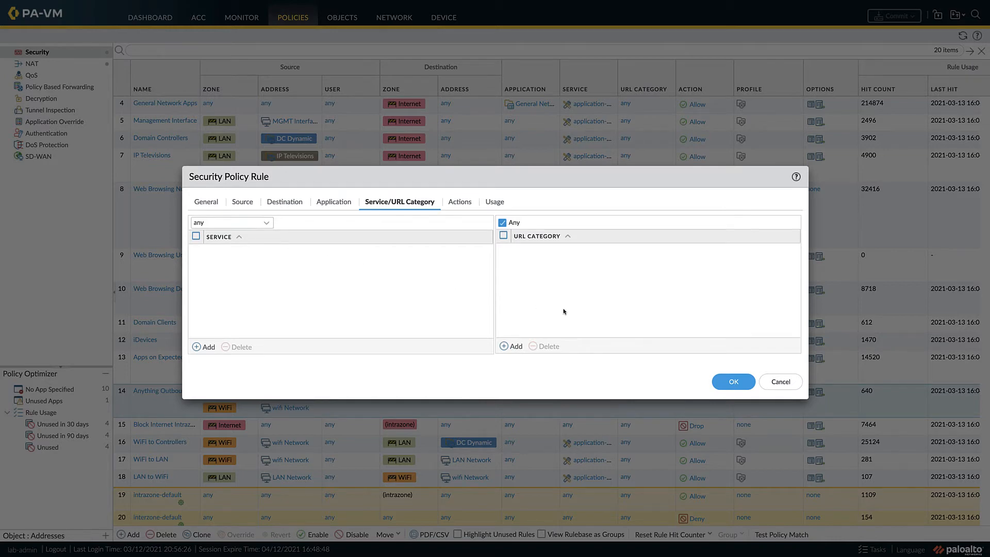
{"action": "left_click", "coordinate": [724, 382]}
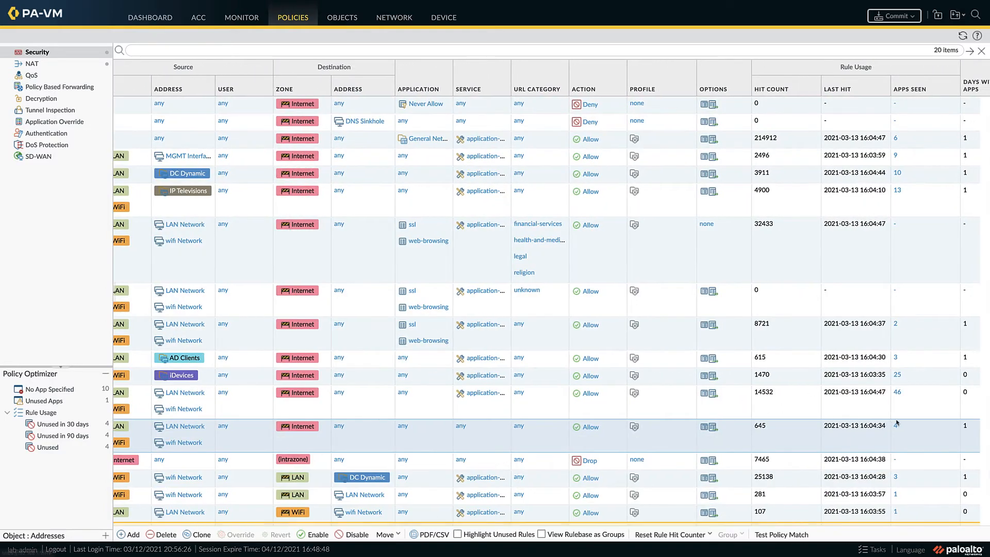
Step: Review the applications seen on the Anything Outbound rule and close the usage details
{"action": "left_click", "coordinate": [896, 426]}
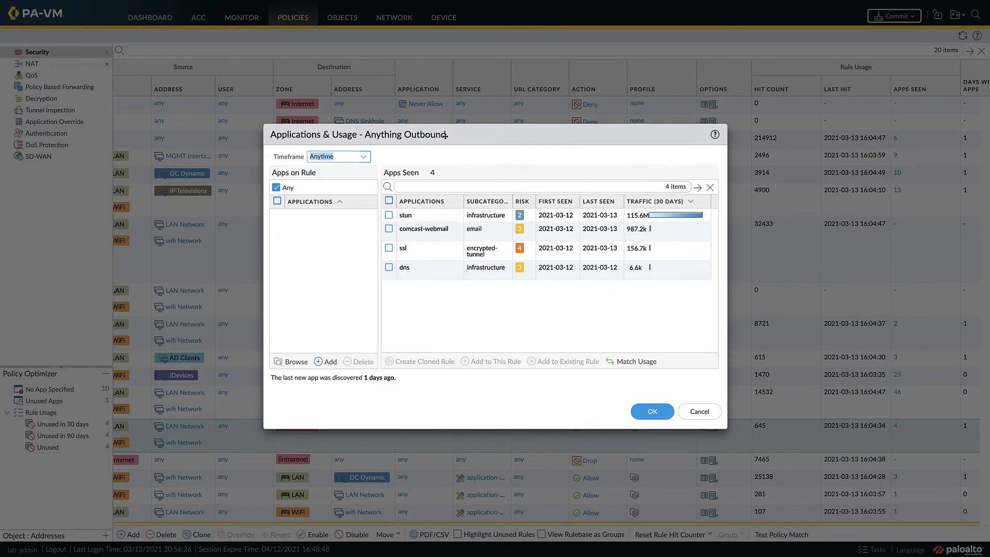
{"action": "left_click_drag", "start_coordinate": [447, 135], "coordinate": [435, 134]}
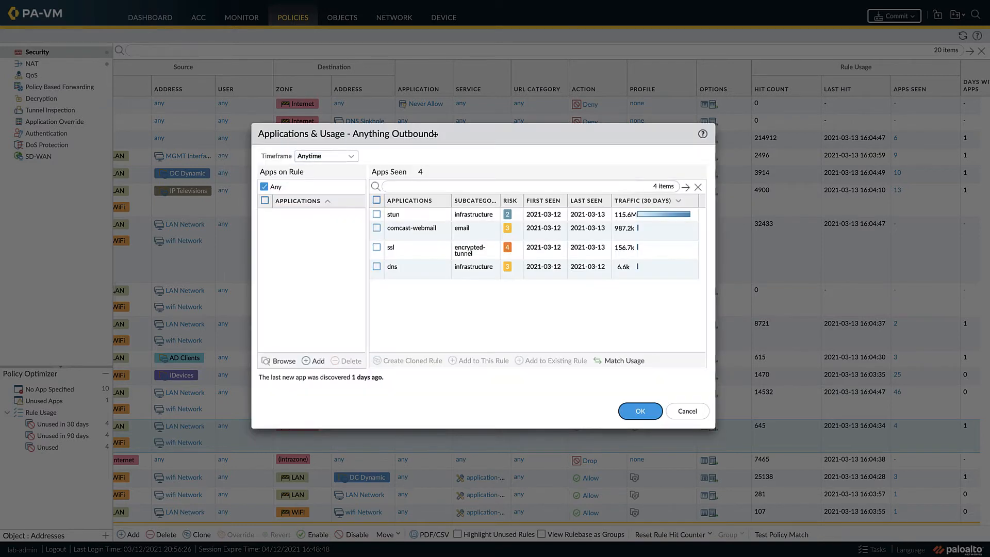
{"action": "left_click", "coordinate": [639, 411]}
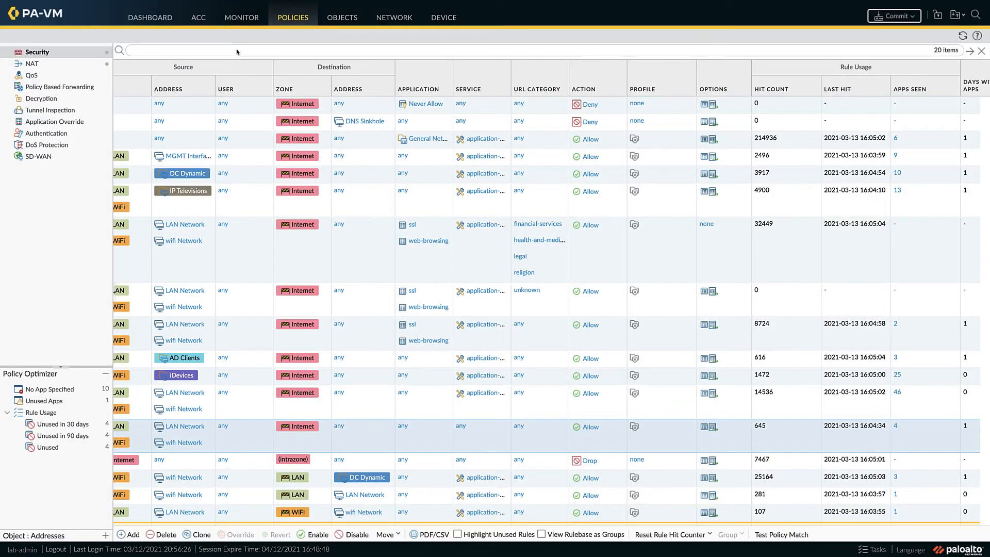
Step: Filter the traffic log with ( rule eq 'Anything Outbound' )
{"action": "left_click", "coordinate": [235, 21]}
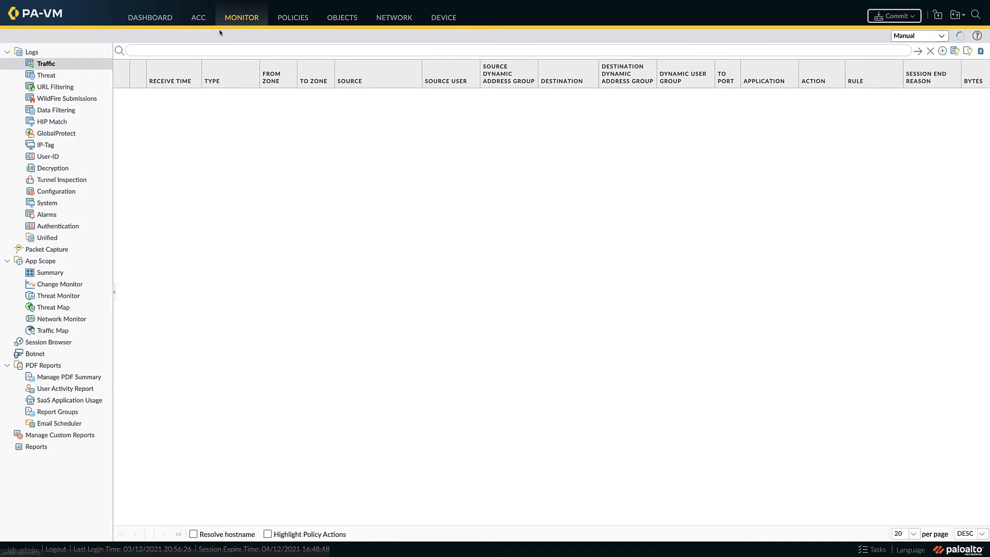
{"action": "left_click", "coordinate": [204, 50]}
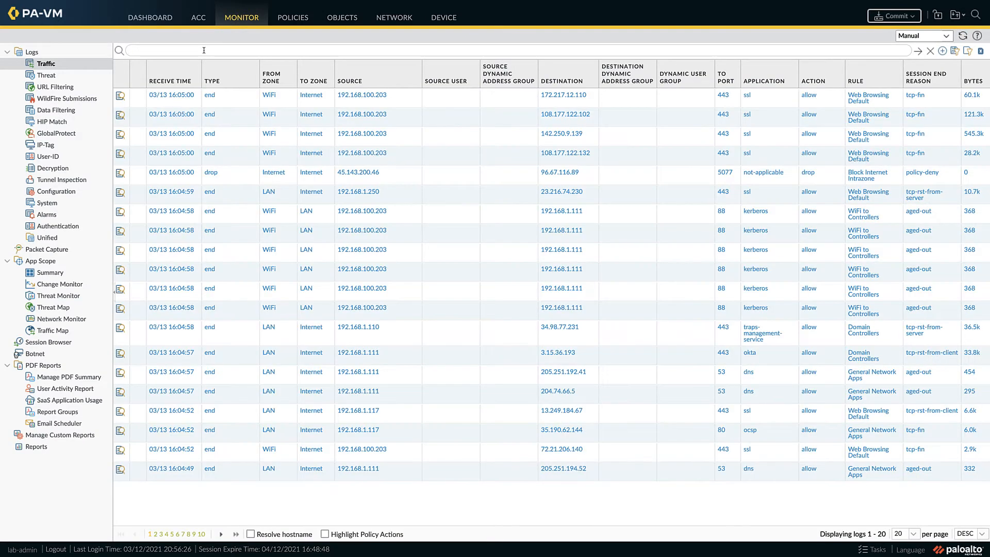
{"action": "left_click", "coordinate": [868, 98]}
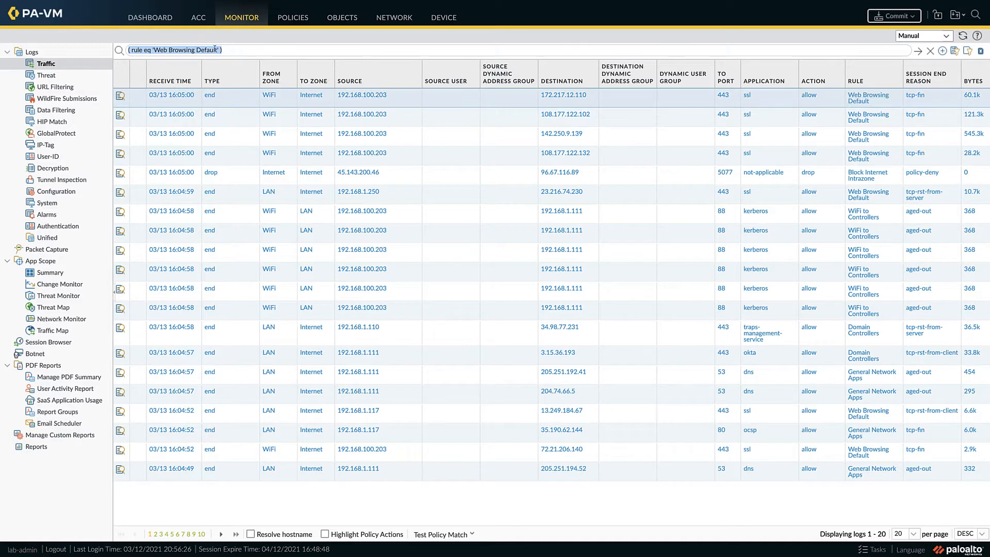
{"action": "left_click_drag", "start_coordinate": [217, 50], "coordinate": [155, 52]}
{"action": "type", "text": "Anything"}
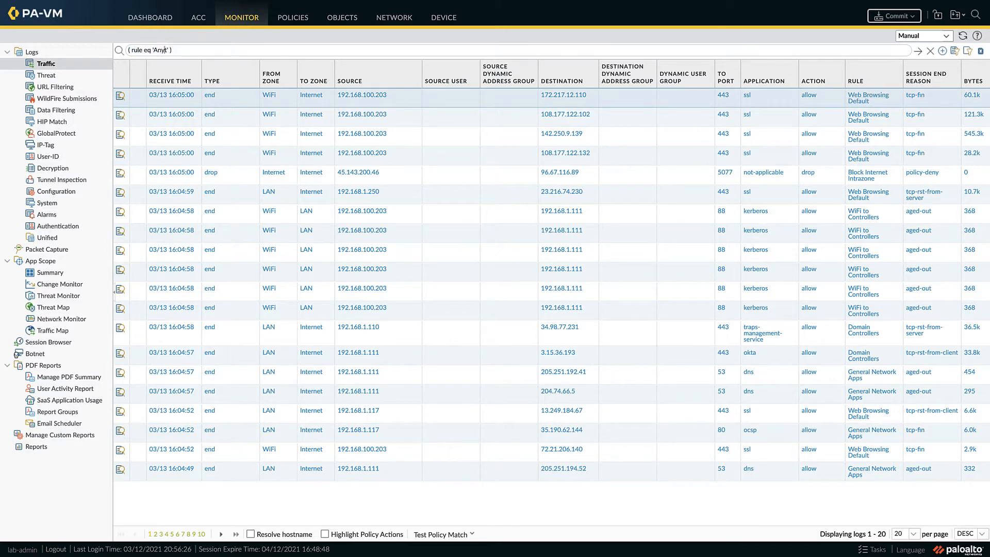
{"action": "type", "text": " Outbound"}
{"action": "key", "text": "BackSpace"}
{"action": "key", "text": "BackSpace"}
{"action": "left_click", "coordinate": [918, 51]}
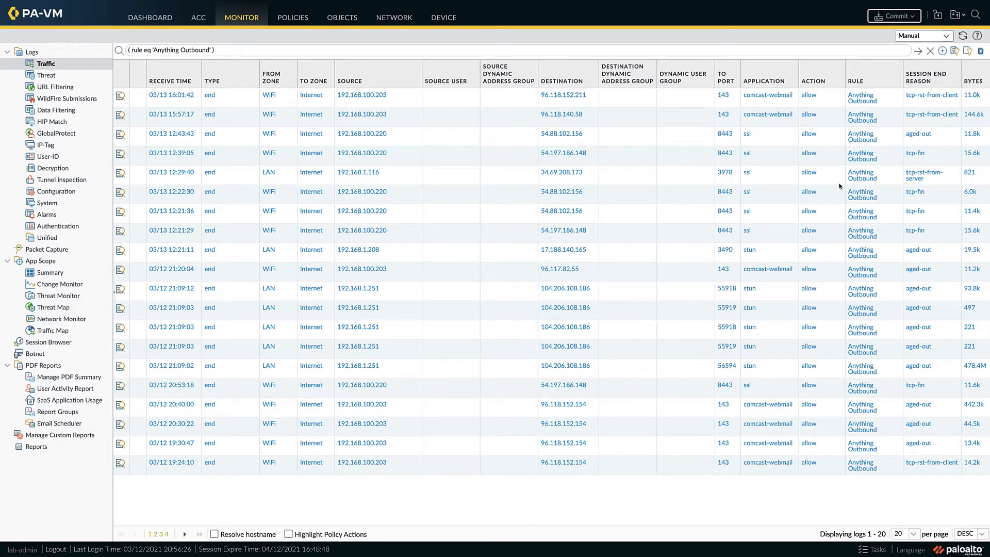
Step: Search the whole configuration for stun and expand the application-filter and application-group results
{"action": "left_click", "coordinate": [974, 16]}
{"action": "type", "text": "stun"}
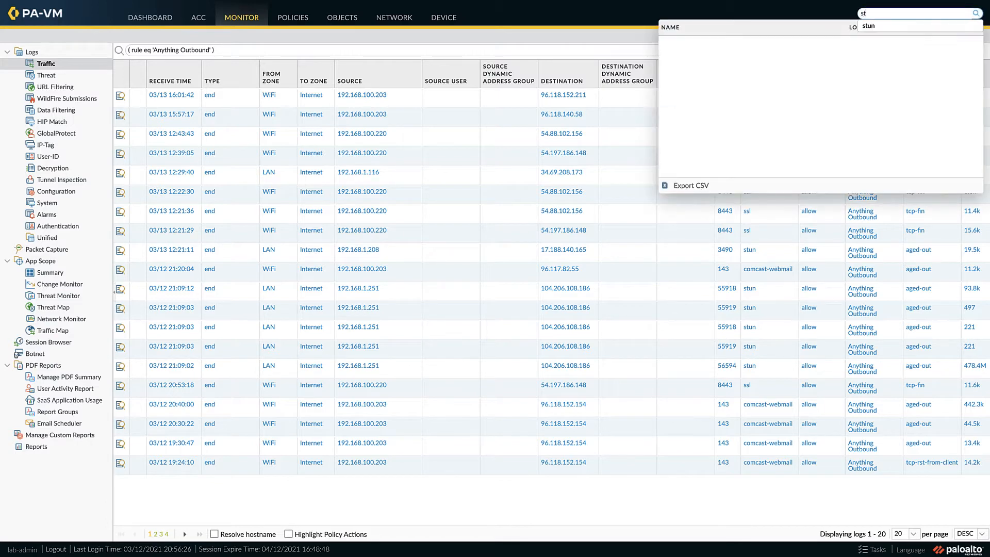
{"action": "key", "text": "Return"}
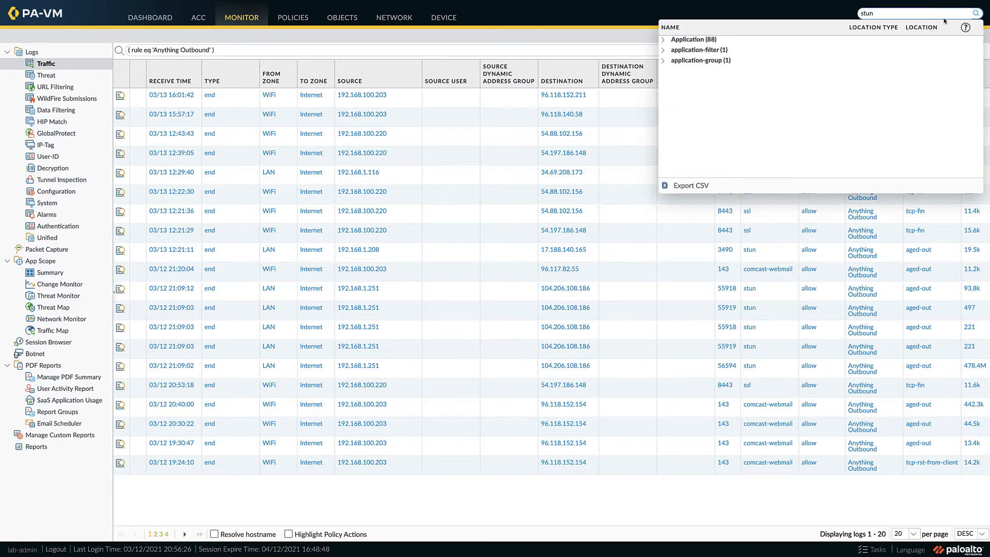
{"action": "left_click", "coordinate": [663, 49]}
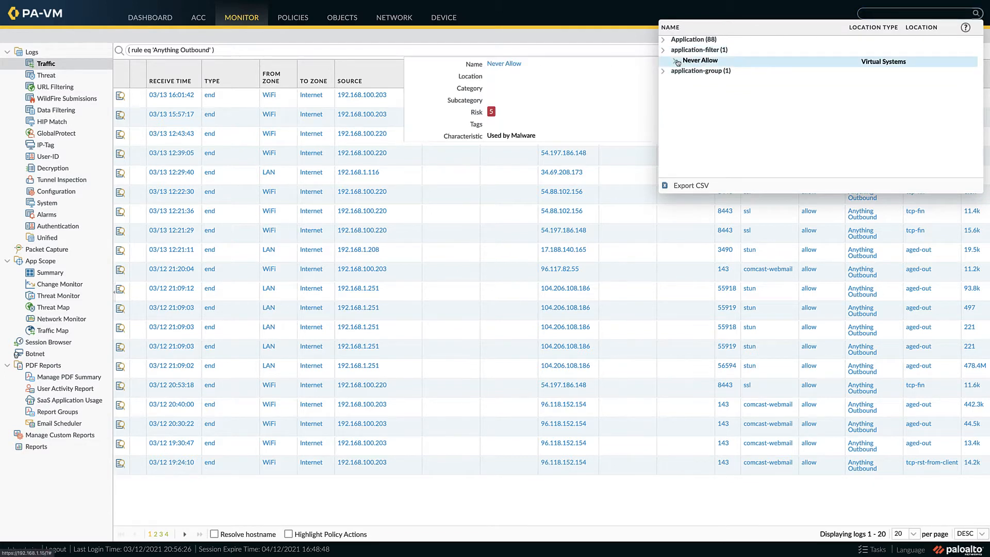
{"action": "left_click", "coordinate": [663, 71]}
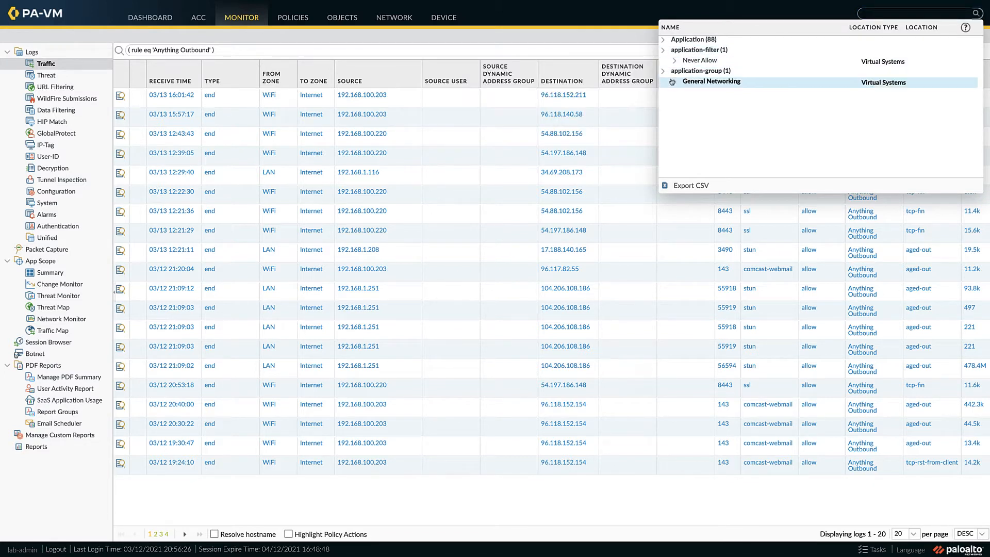
Step: Trace the General Networking application group to its security rule and show the General Network Apps rule in the rulebase
{"action": "mouse_move", "coordinate": [672, 82]}
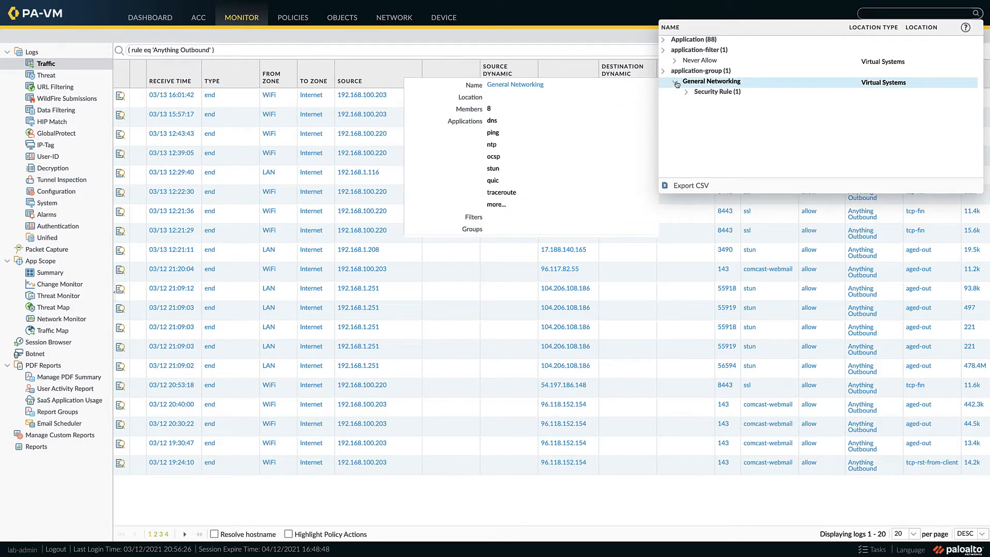
{"action": "left_click", "coordinate": [676, 81]}
{"action": "left_click", "coordinate": [686, 93]}
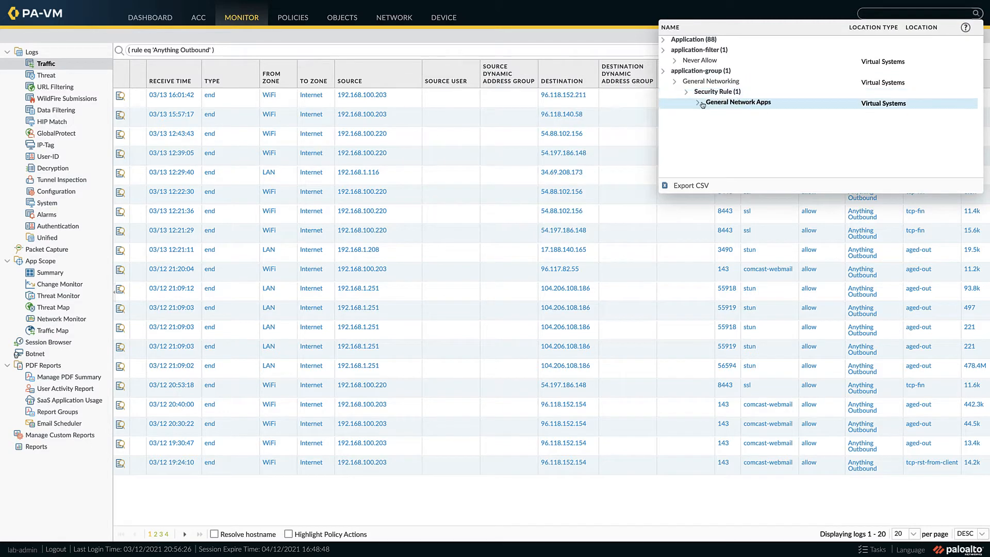
{"action": "mouse_move", "coordinate": [705, 108]}
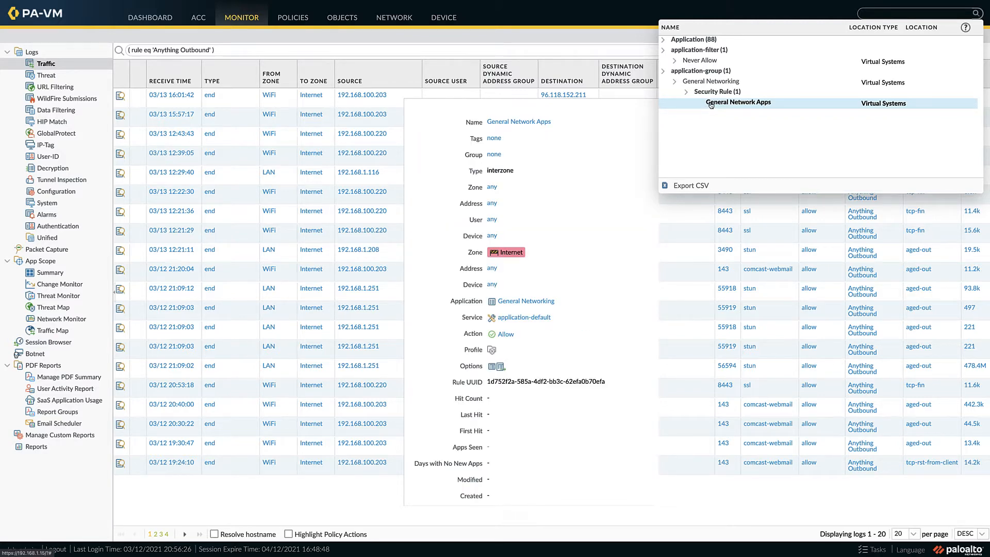
{"action": "left_click", "coordinate": [710, 103]}
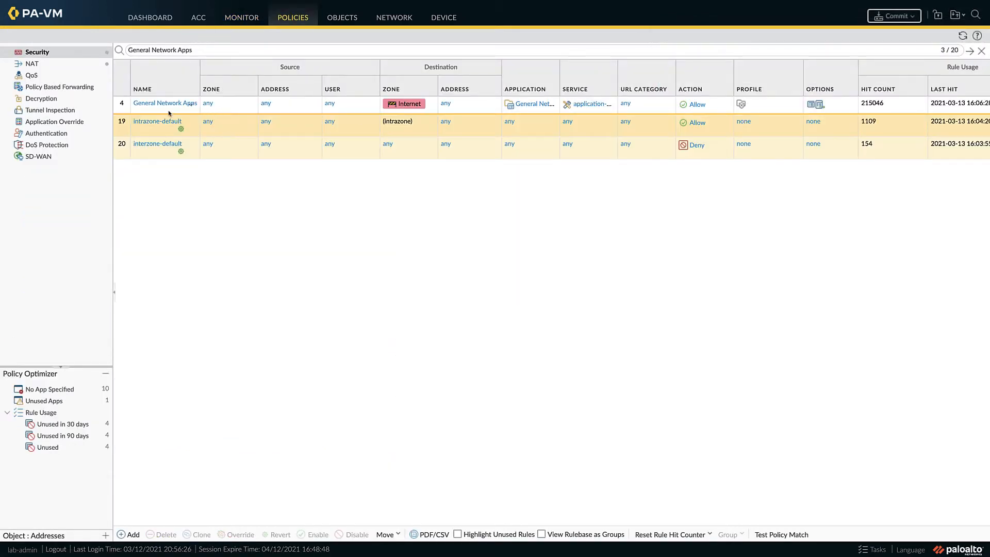
Step: Add a security rule below General Network Apps, named "Stun Any Port", with rule type interzone
{"action": "left_click", "coordinate": [120, 107]}
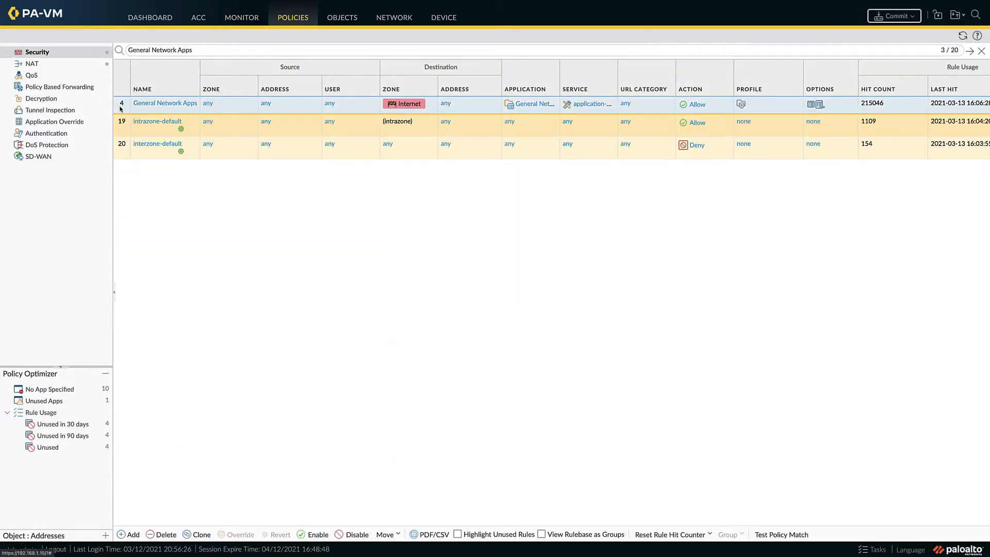
{"action": "left_click", "coordinate": [131, 535]}
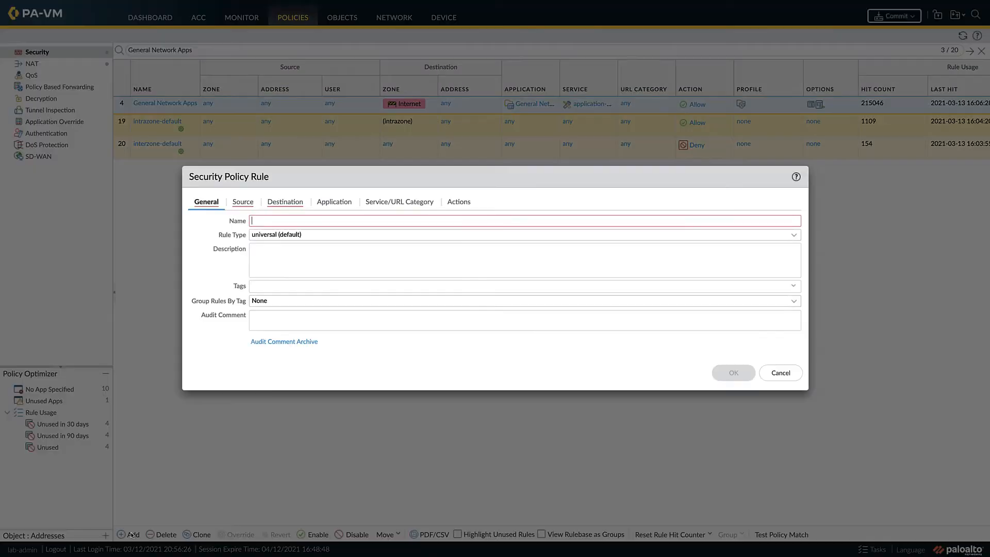
{"action": "type", "text": "Stun A"}
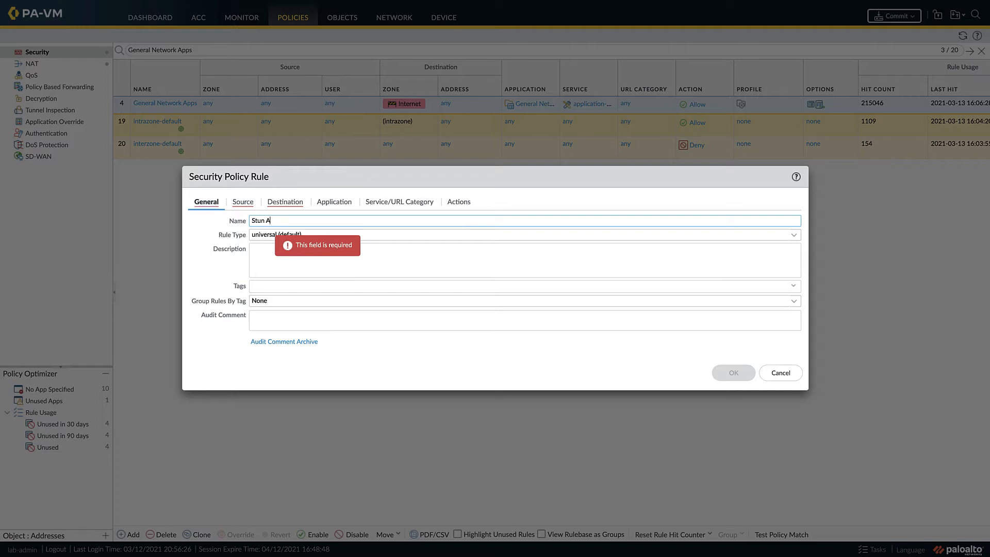
{"action": "type", "text": "ny Port"}
{"action": "key", "text": "Tab"}
{"action": "left_click", "coordinate": [793, 235]}
{"action": "left_click", "coordinate": [603, 279]}
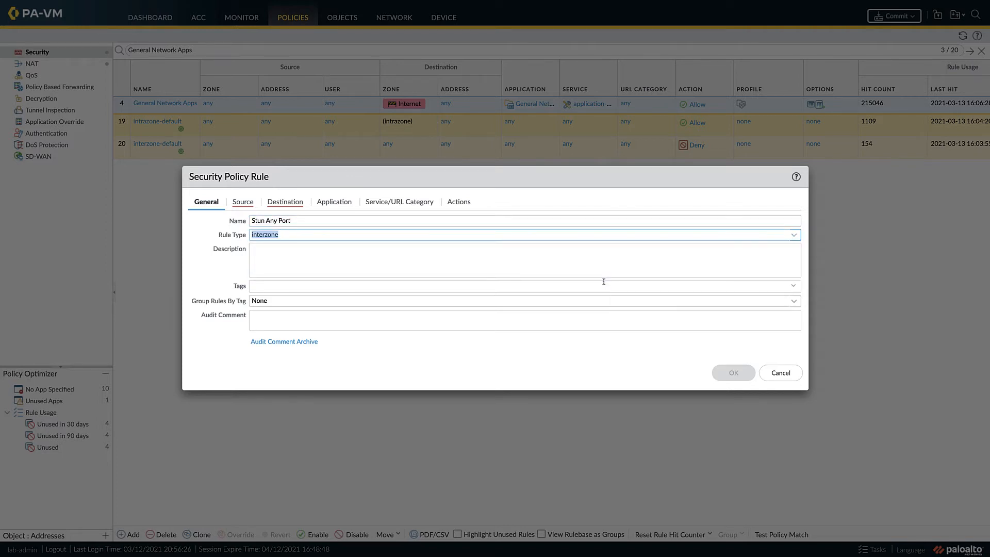
Step: Set the new rule's source zone to Any and its source address to Lab Networks
{"action": "left_click", "coordinate": [250, 204]}
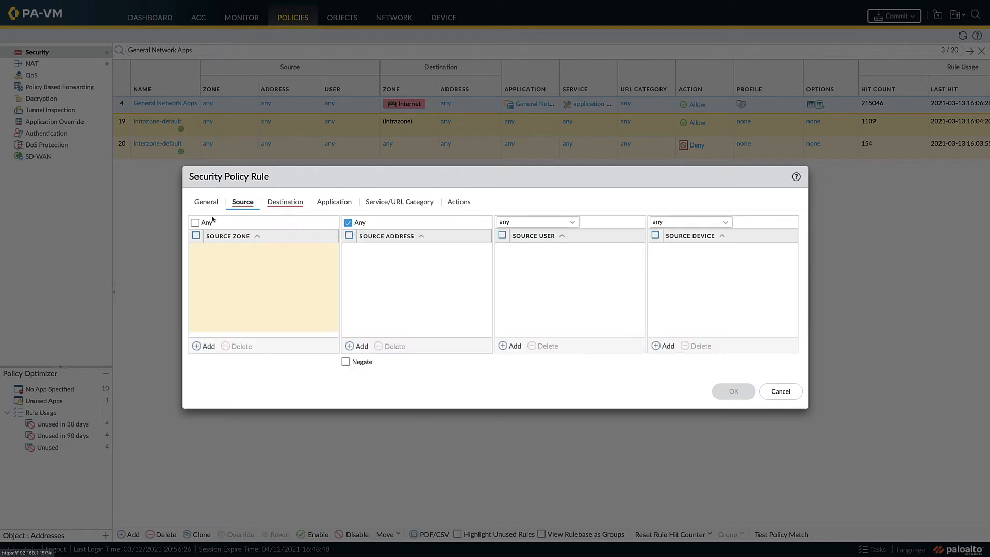
{"action": "left_click", "coordinate": [195, 223]}
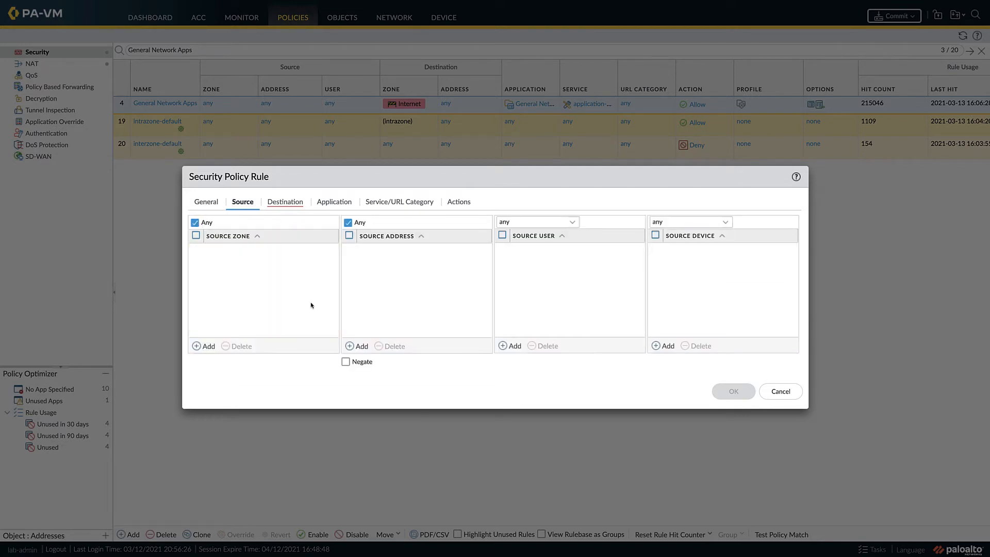
{"action": "left_click", "coordinate": [357, 346]}
{"action": "type", "text": "Network"}
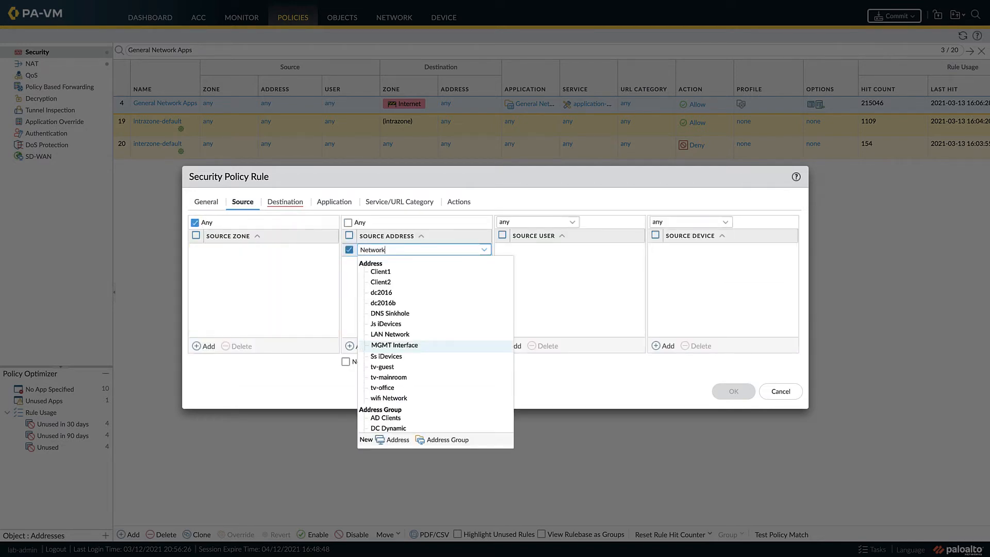
{"action": "left_click", "coordinate": [381, 345]}
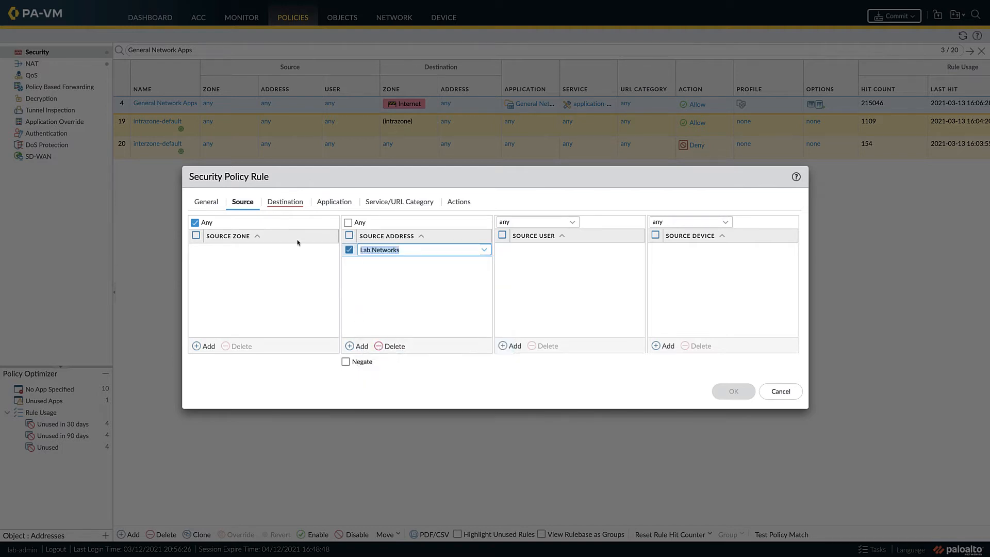
Step: Set the rule's destination zone to Internet
{"action": "left_click", "coordinate": [283, 201]}
{"action": "left_click", "coordinate": [206, 346]}
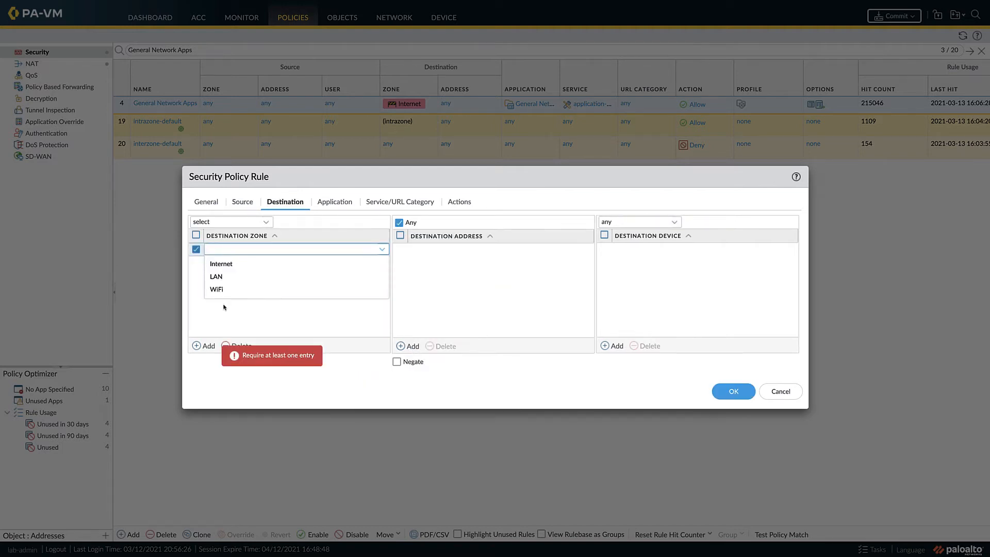
{"action": "left_click", "coordinate": [236, 269]}
Step: Add stun as the rule's application and set its service to any
{"action": "left_click", "coordinate": [314, 206]}
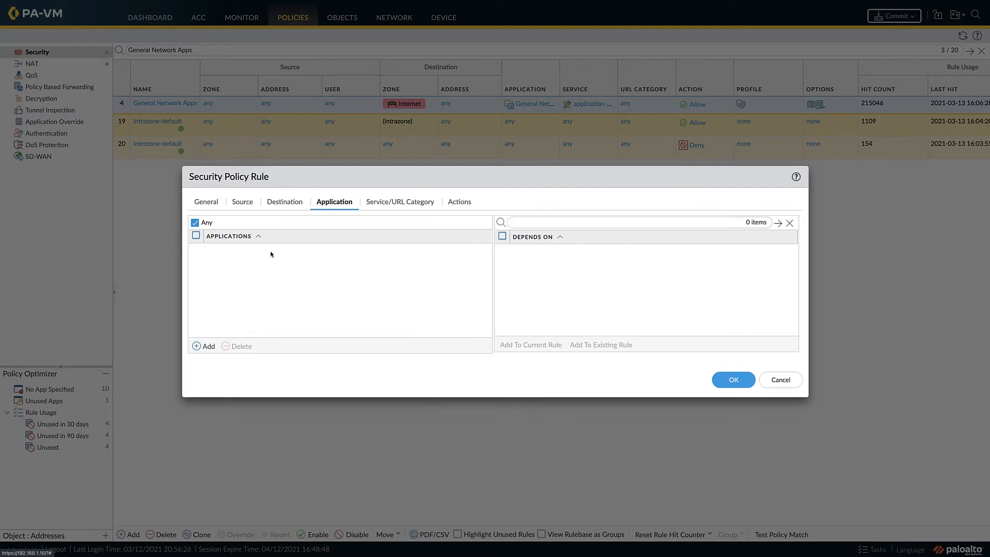
{"action": "left_click", "coordinate": [209, 346]}
{"action": "type", "text": "s"}
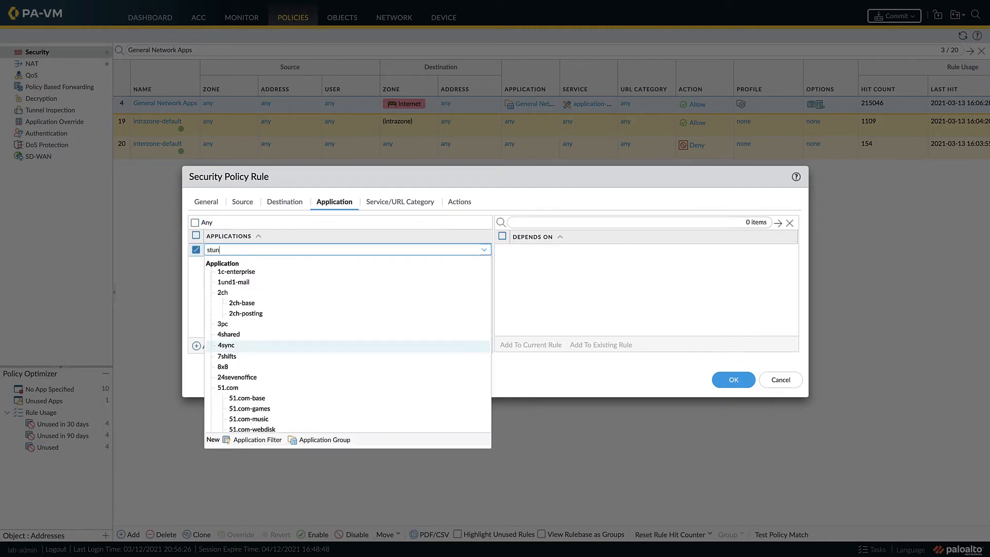
{"action": "type", "text": "tun"}
{"action": "left_click", "coordinate": [227, 272]}
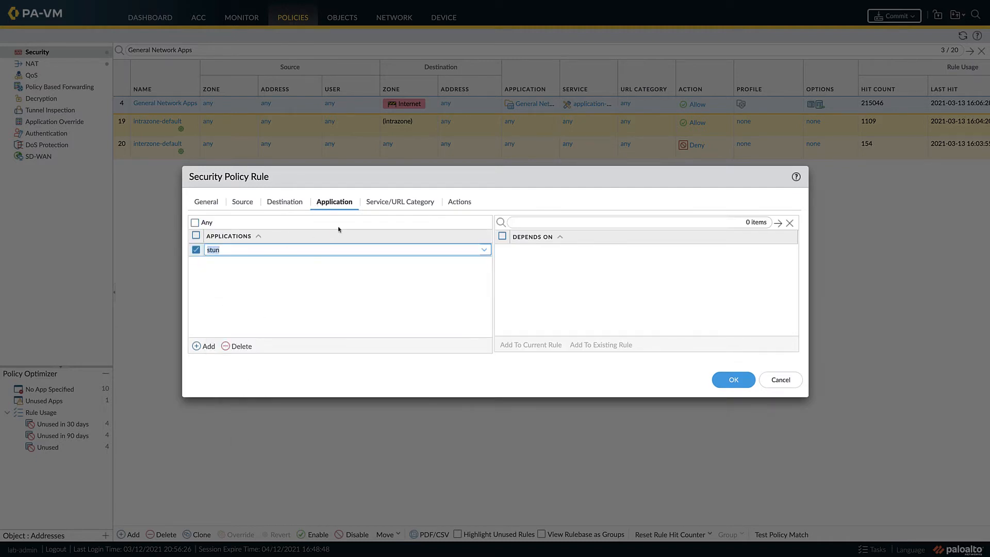
{"action": "left_click", "coordinate": [385, 204]}
{"action": "left_click", "coordinate": [266, 222]}
{"action": "left_click", "coordinate": [229, 250]}
Step: Save the Stun Any Port rule with a group profile and log forwarding chosen, and clear the rulebase filter
{"action": "left_click", "coordinate": [458, 201]}
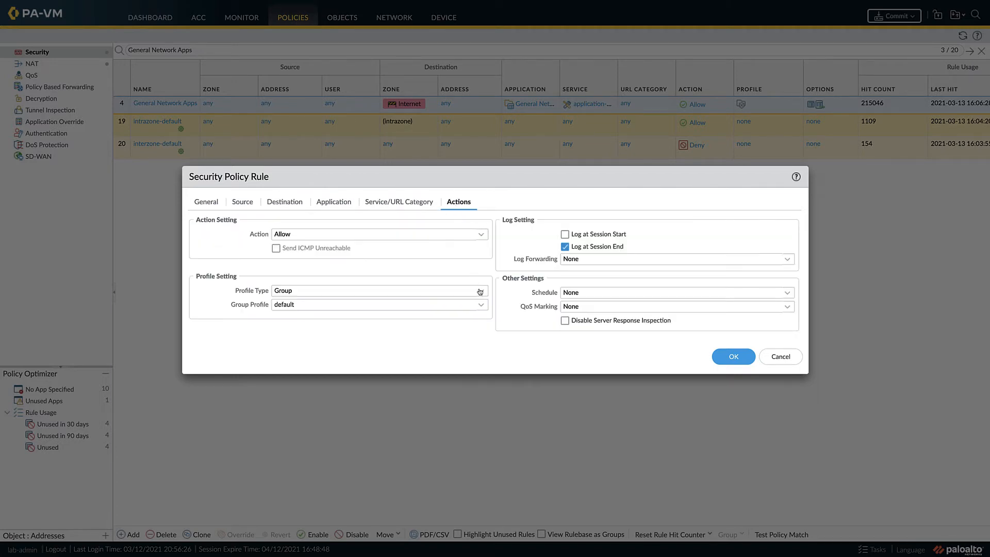
{"action": "left_click", "coordinate": [479, 305]}
{"action": "left_click", "coordinate": [434, 358]}
{"action": "left_click", "coordinate": [781, 263]}
{"action": "left_click", "coordinate": [696, 285]}
{"action": "left_click", "coordinate": [732, 356]}
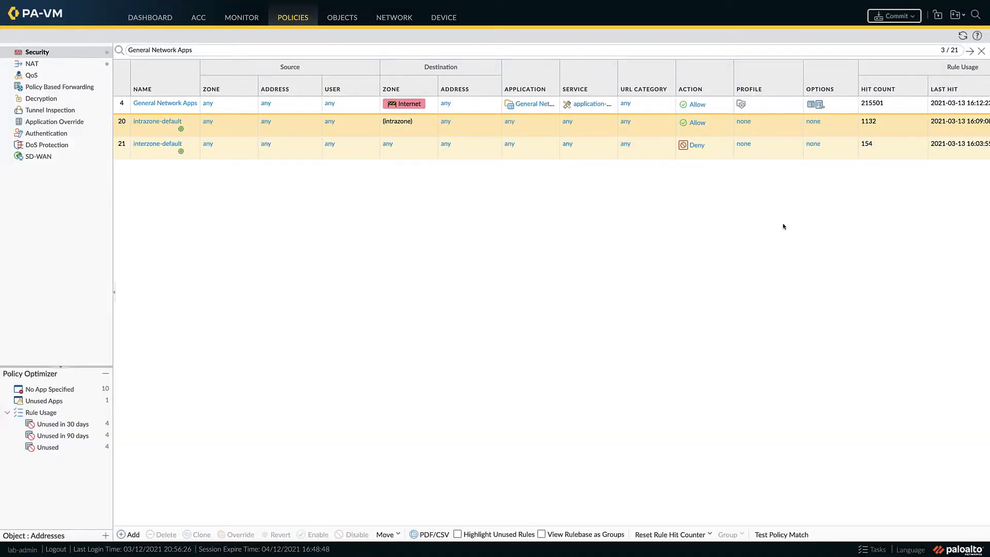
{"action": "left_click", "coordinate": [980, 51]}
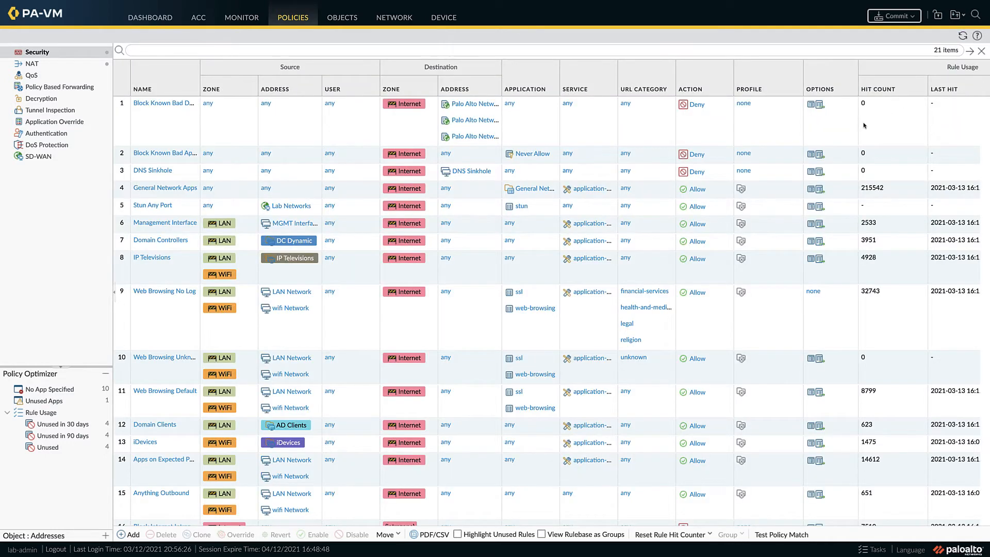
Step: Commit all pending changes, including the new Stun Any Port rule, to the running configuration
{"action": "left_click", "coordinate": [121, 192]}
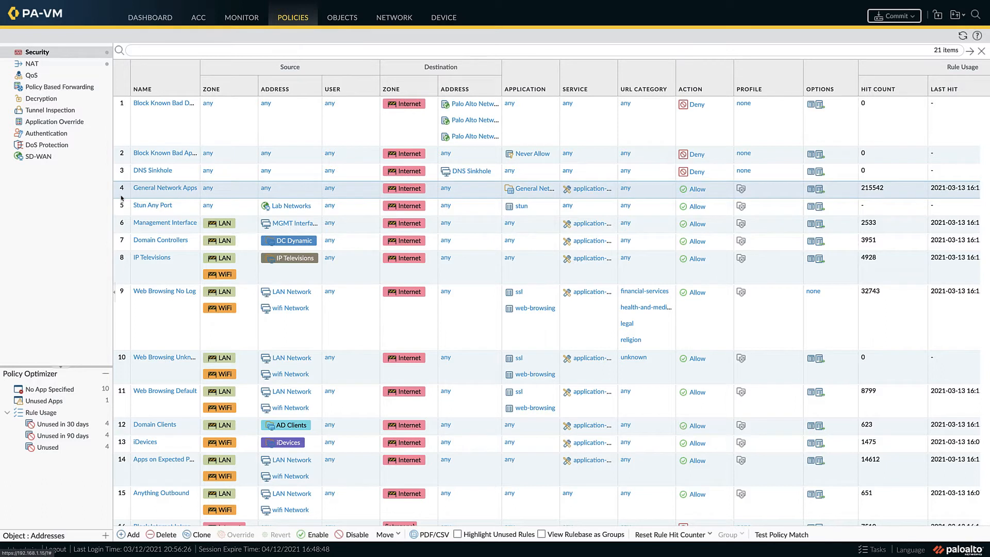
{"action": "left_click", "coordinate": [121, 208], "text": "ctrl"}
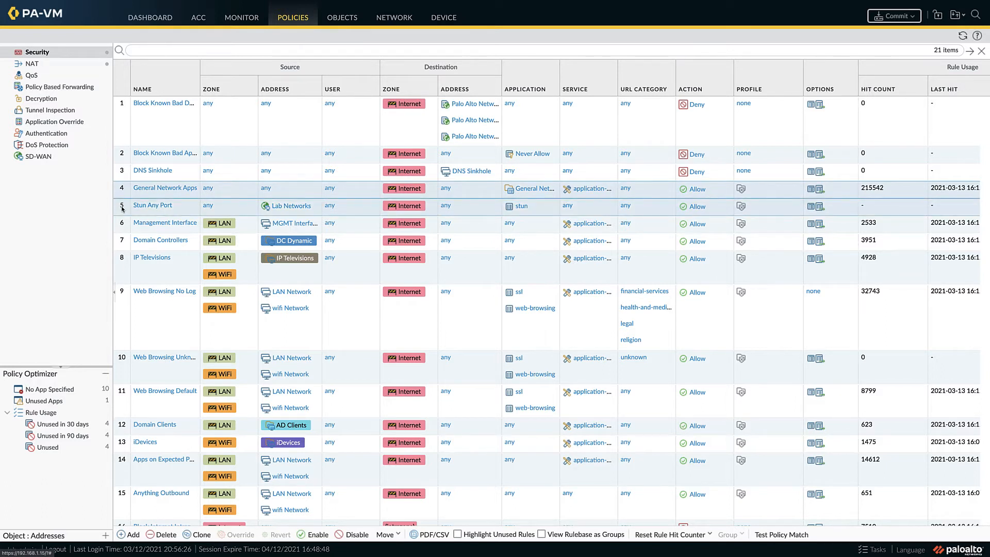
{"action": "left_click", "coordinate": [899, 15]}
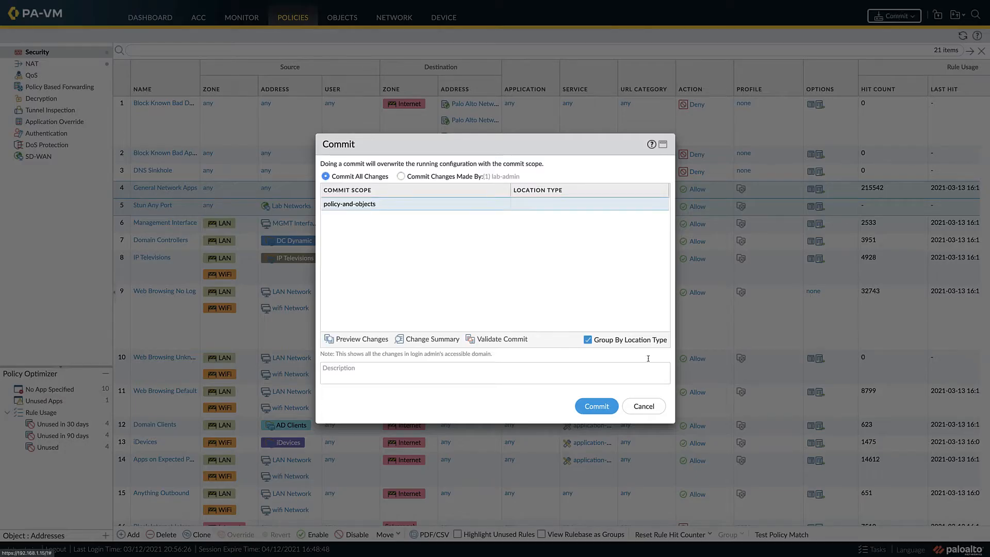
{"action": "left_click", "coordinate": [599, 407]}
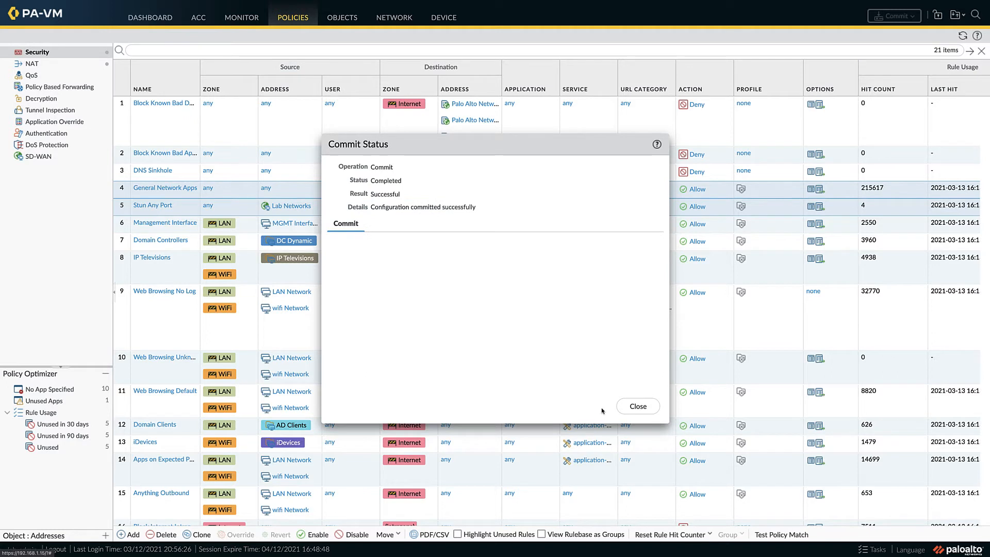
{"action": "left_click", "coordinate": [637, 406]}
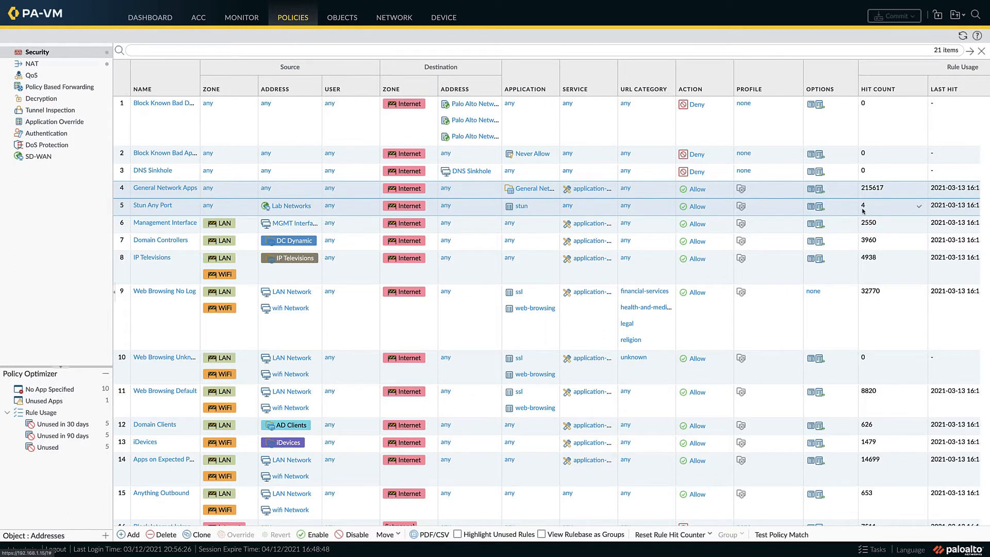
Step: Examine the detailed entry of the most recent comcast-webmail session in the Anything Outbound traffic log
{"action": "left_click", "coordinate": [231, 17]}
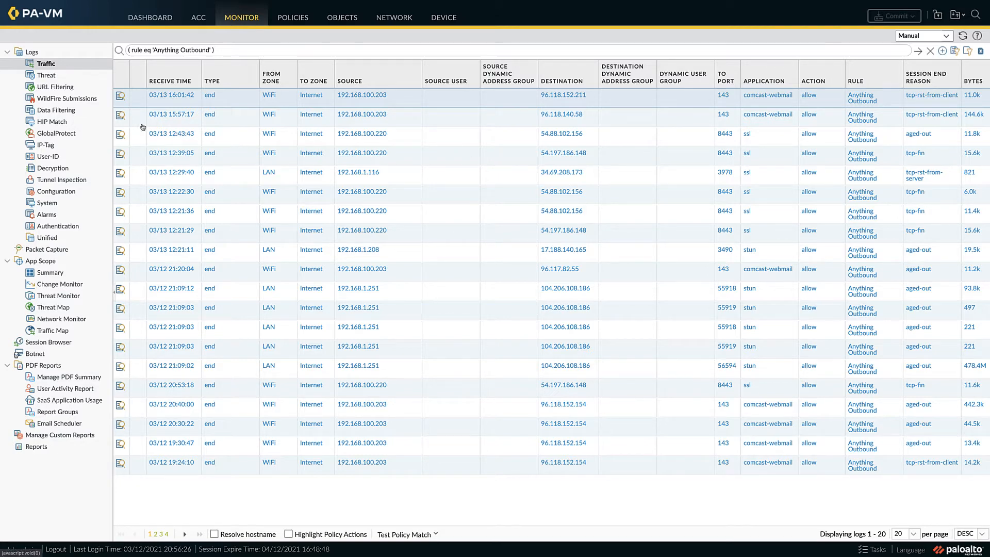
{"action": "left_click", "coordinate": [120, 95]}
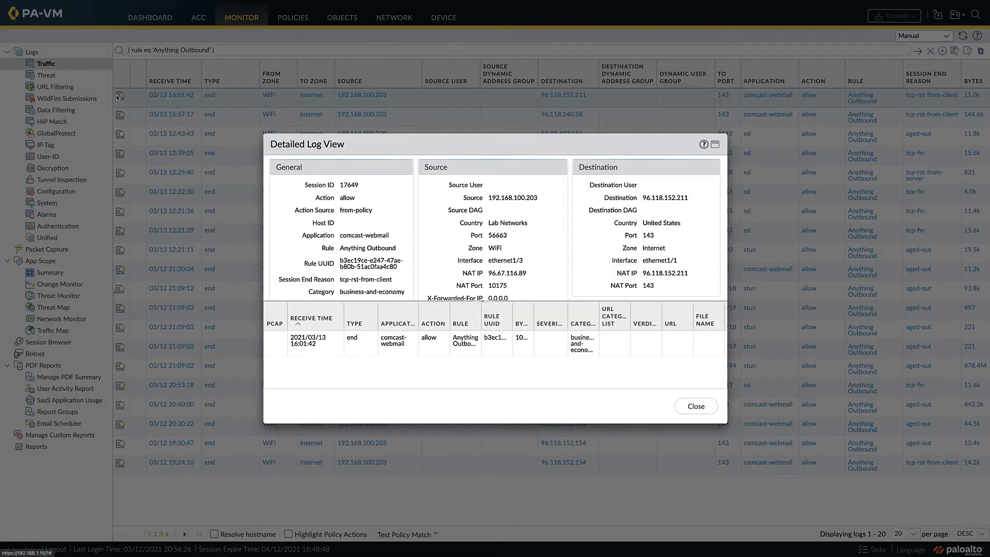
{"action": "scroll", "coordinate": [307, 211], "scroll_direction": "down", "scroll_amount": 3}
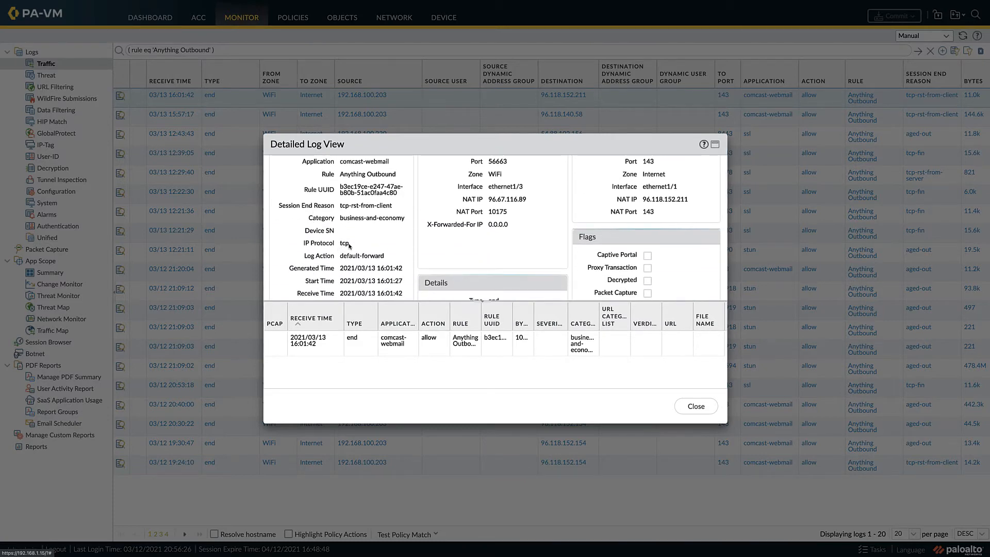
{"action": "left_click", "coordinate": [695, 406]}
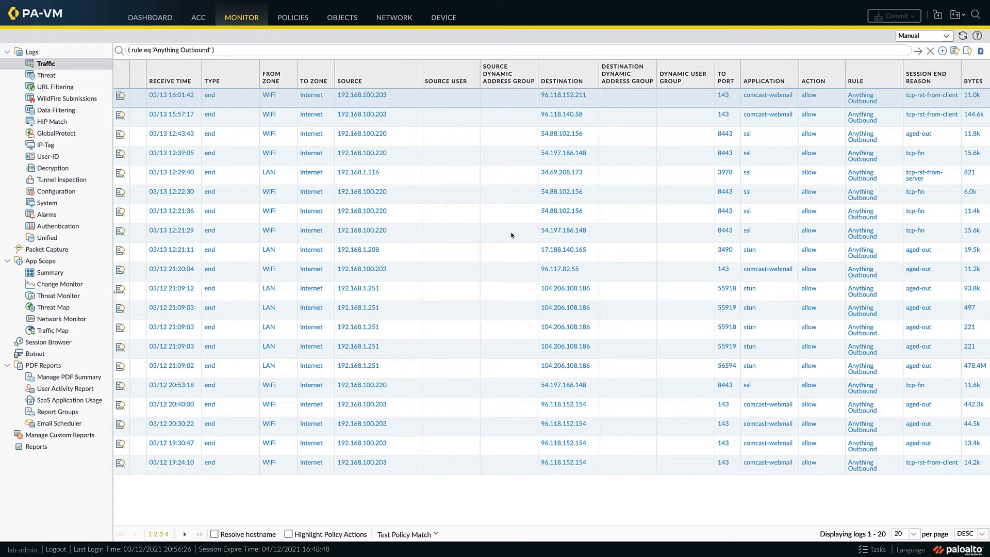
Step: Add a security rule named Comcast TCP 143 below Apps on Expected Ports and choose its rule type
{"action": "left_click", "coordinate": [291, 19]}
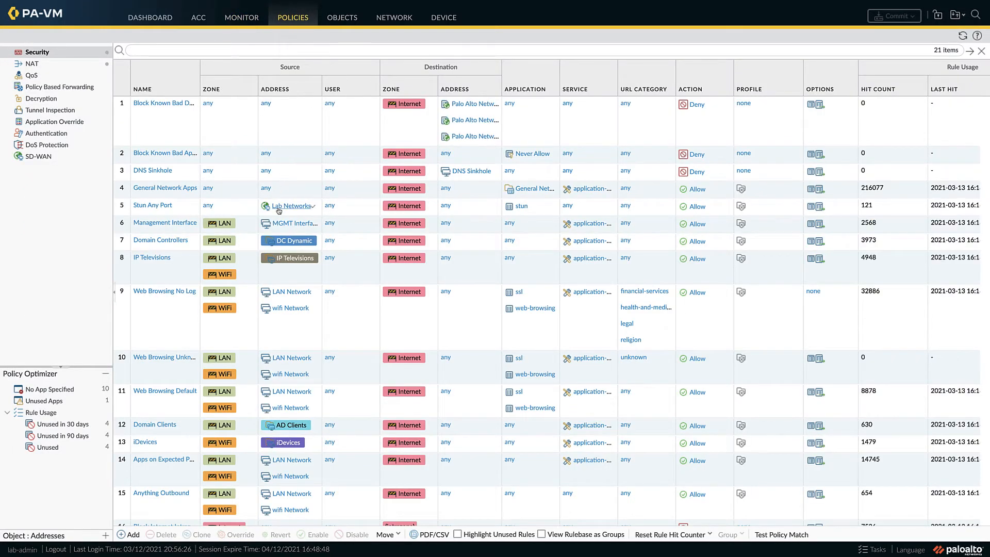
{"action": "scroll", "coordinate": [276, 229], "scroll_direction": "down", "scroll_amount": 1}
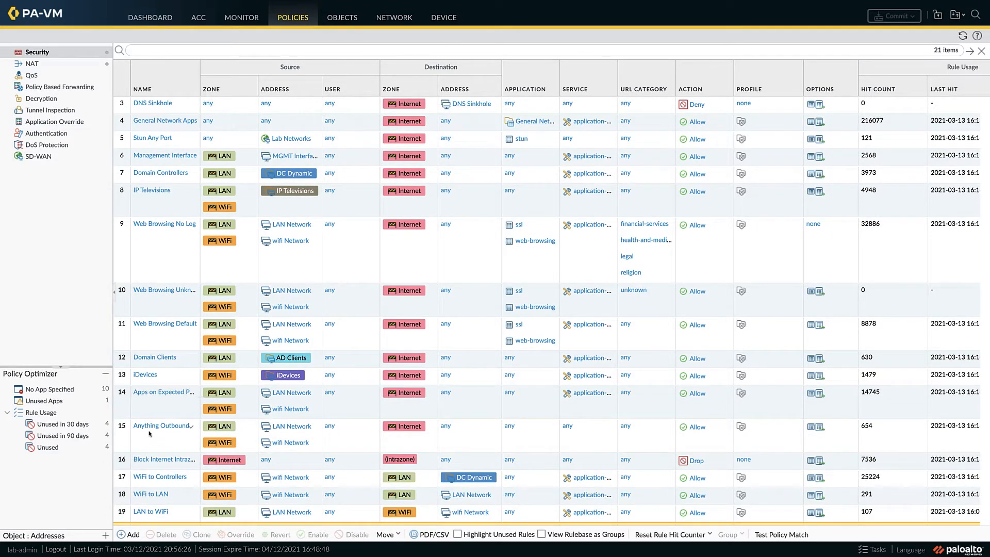
{"action": "left_click", "coordinate": [117, 412]}
{"action": "left_click", "coordinate": [133, 536]}
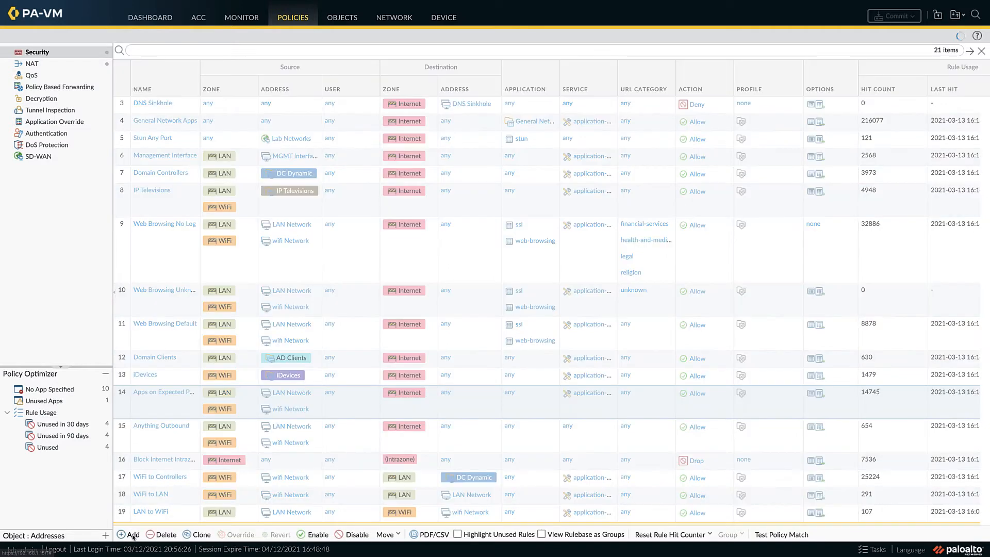
{"action": "type", "text": "Comc"}
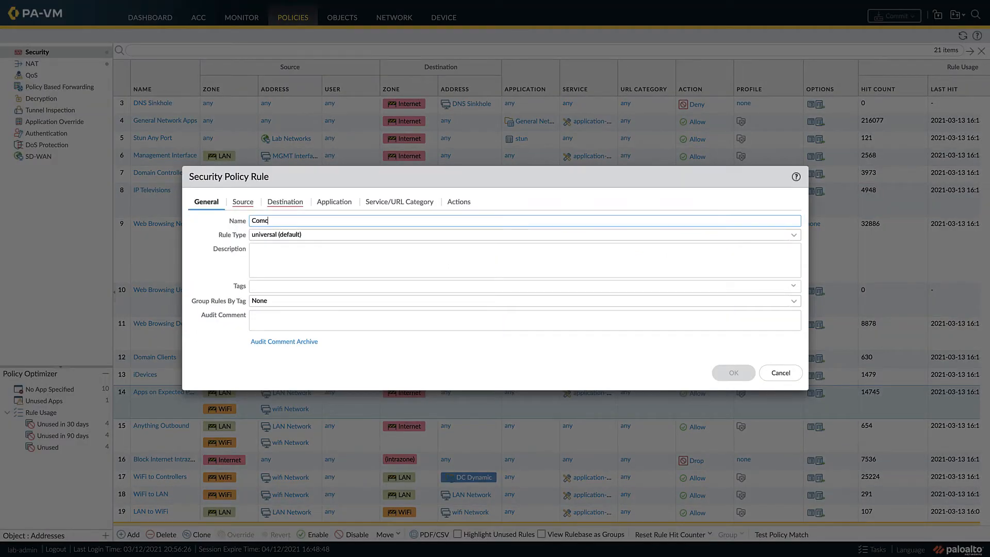
{"action": "type", "text": "ast TCP 143"}
{"action": "left_click", "coordinate": [793, 236]}
{"action": "left_click", "coordinate": [578, 273]}
Step: Set the rule's source zones to LAN and WiFi and its source addresses to LAN Network and wifi Network
{"action": "left_click", "coordinate": [250, 205]}
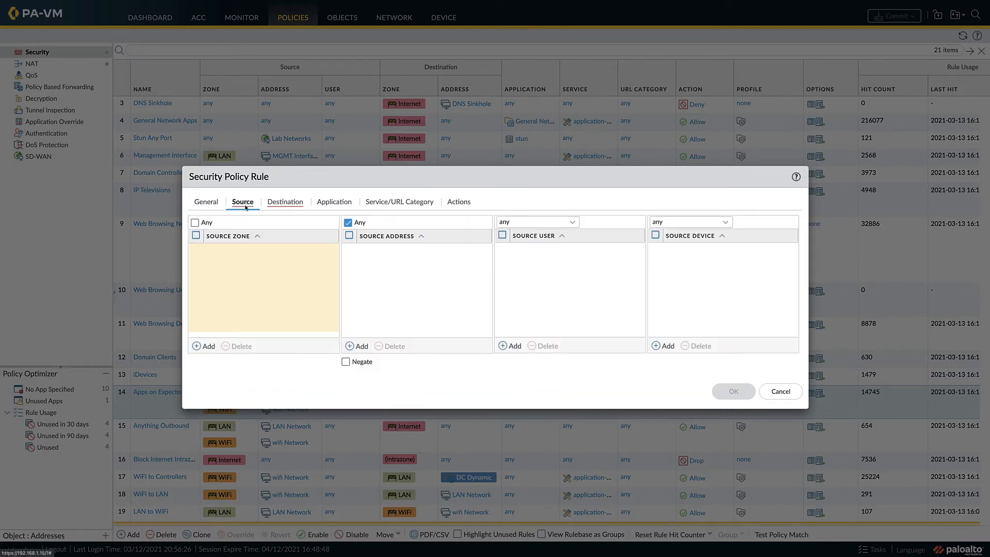
{"action": "left_click", "coordinate": [205, 346]}
{"action": "left_click", "coordinate": [216, 277]}
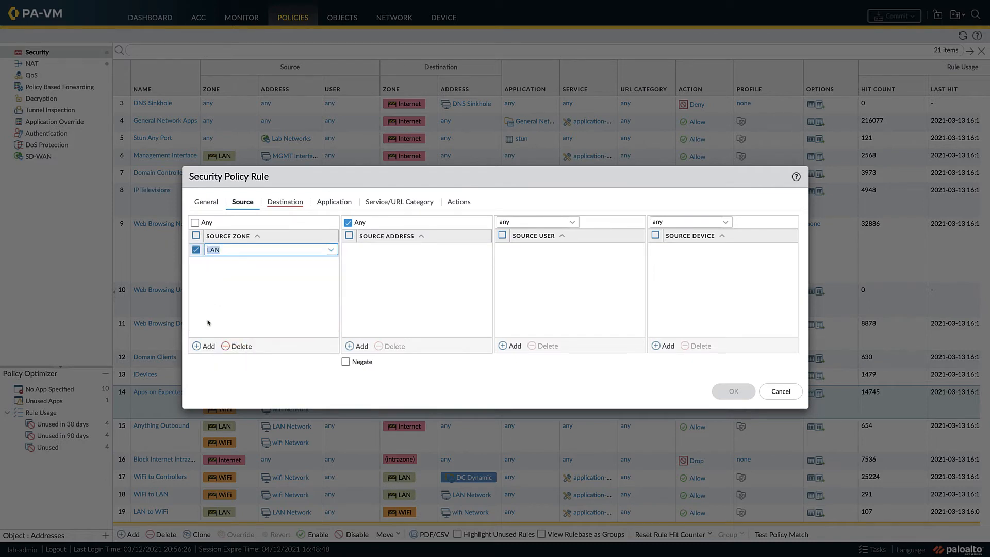
{"action": "left_click", "coordinate": [205, 346]}
{"action": "left_click", "coordinate": [217, 306]}
{"action": "left_click", "coordinate": [360, 345]}
{"action": "left_click", "coordinate": [383, 338]}
{"action": "left_click", "coordinate": [361, 346]}
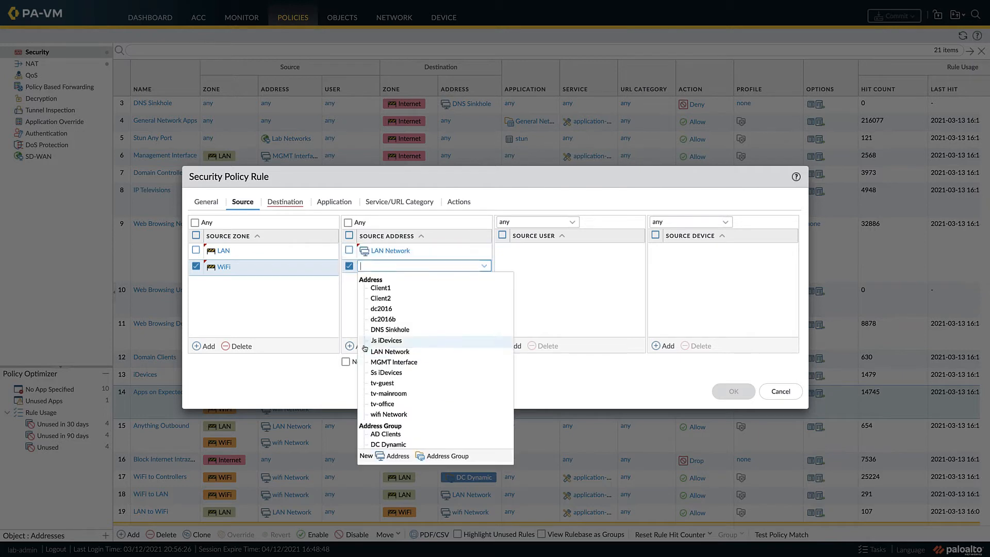
{"action": "left_click", "coordinate": [388, 414]}
Step: Set the rule's destination zone to Internet and add comcast-webmail as its application
{"action": "left_click", "coordinate": [285, 201]}
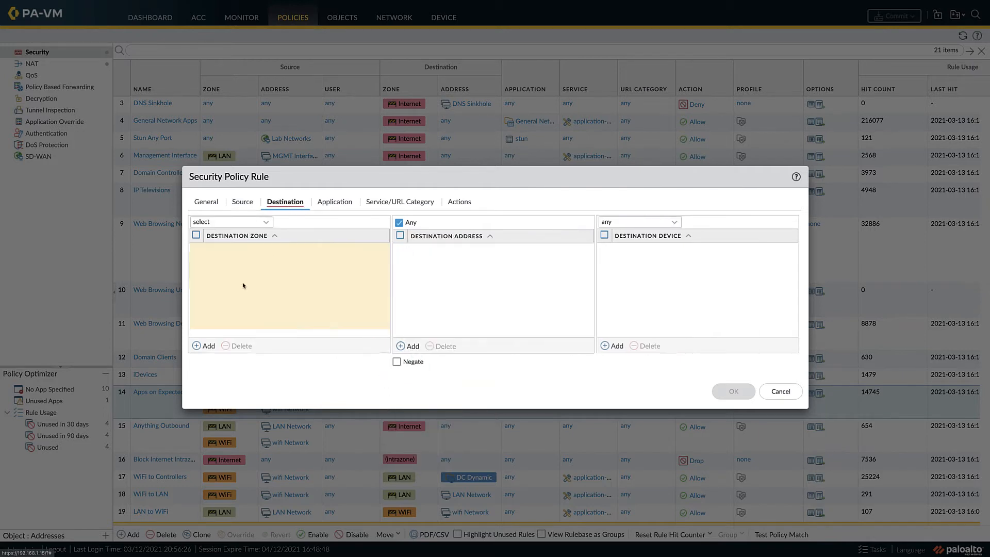
{"action": "left_click", "coordinate": [205, 345]}
{"action": "left_click", "coordinate": [244, 268]}
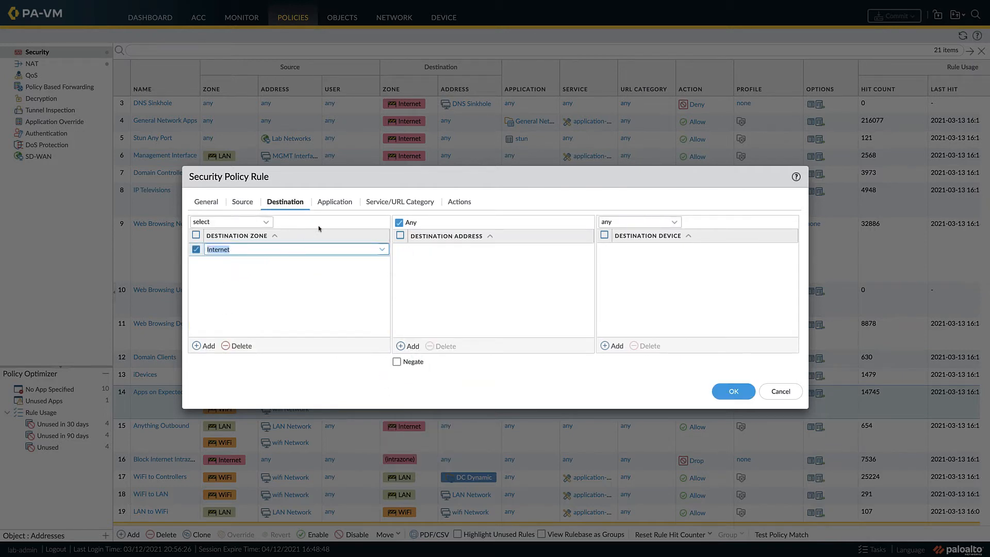
{"action": "left_click", "coordinate": [334, 202]}
{"action": "left_click", "coordinate": [205, 346]}
{"action": "type", "text": "comcast-we"}
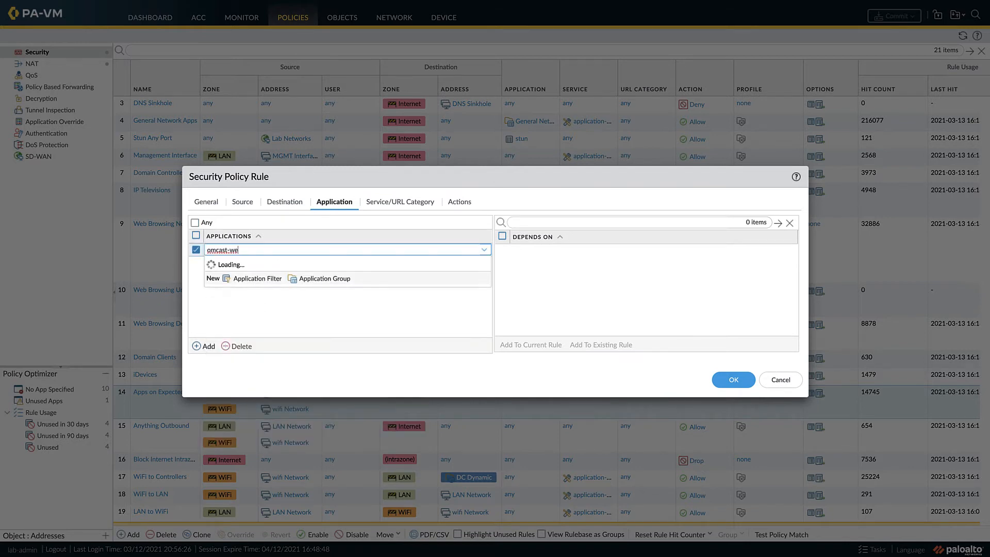
{"action": "left_click", "coordinate": [247, 273]}
Step: Restrict the rule to a new service named Comcast T143, using TCP with destination port 143
{"action": "left_click", "coordinate": [400, 202]}
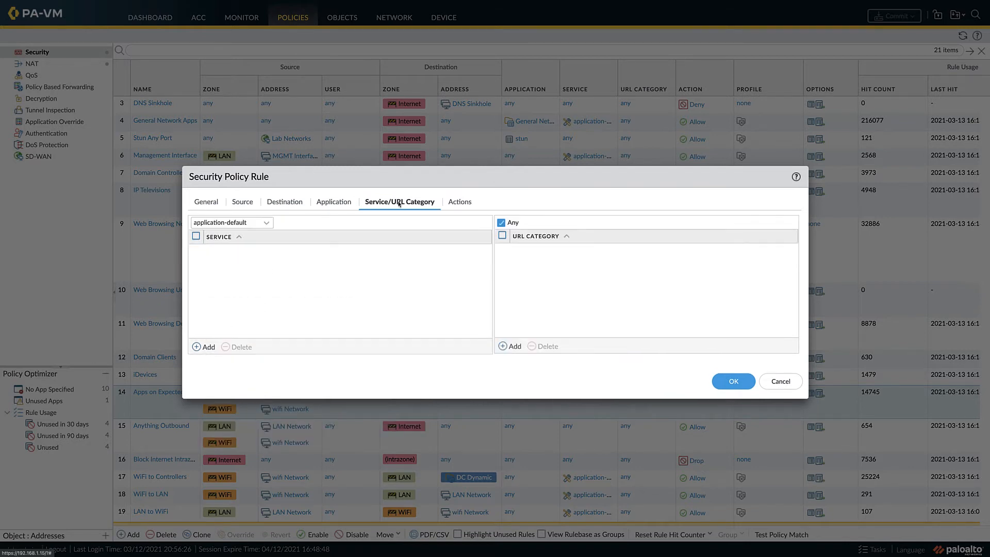
{"action": "left_click", "coordinate": [271, 224]}
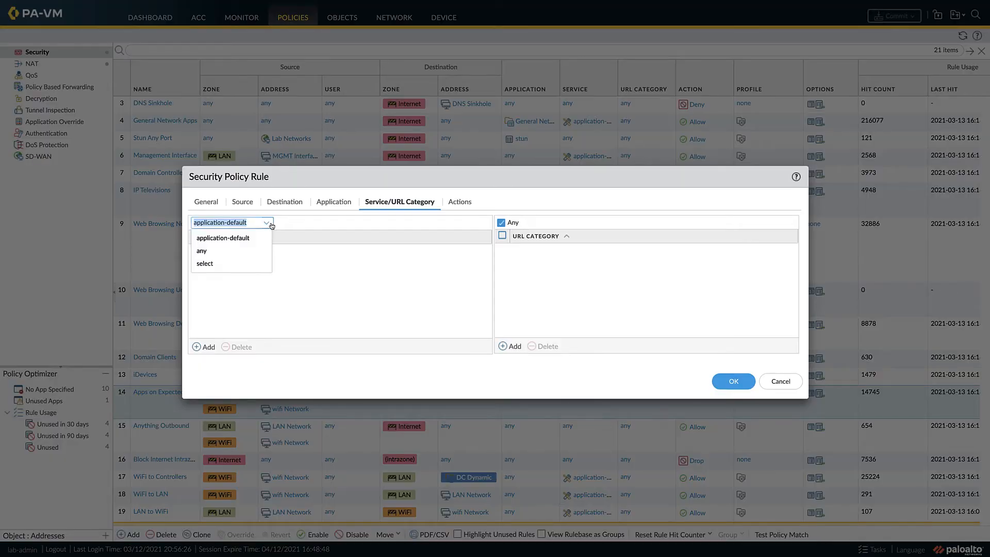
{"action": "left_click", "coordinate": [225, 264]}
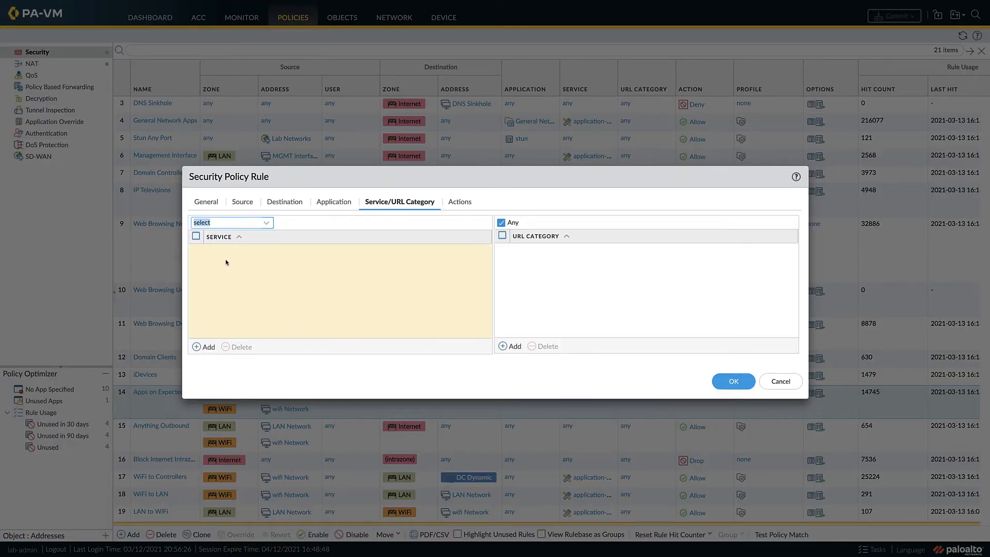
{"action": "left_click", "coordinate": [203, 347]}
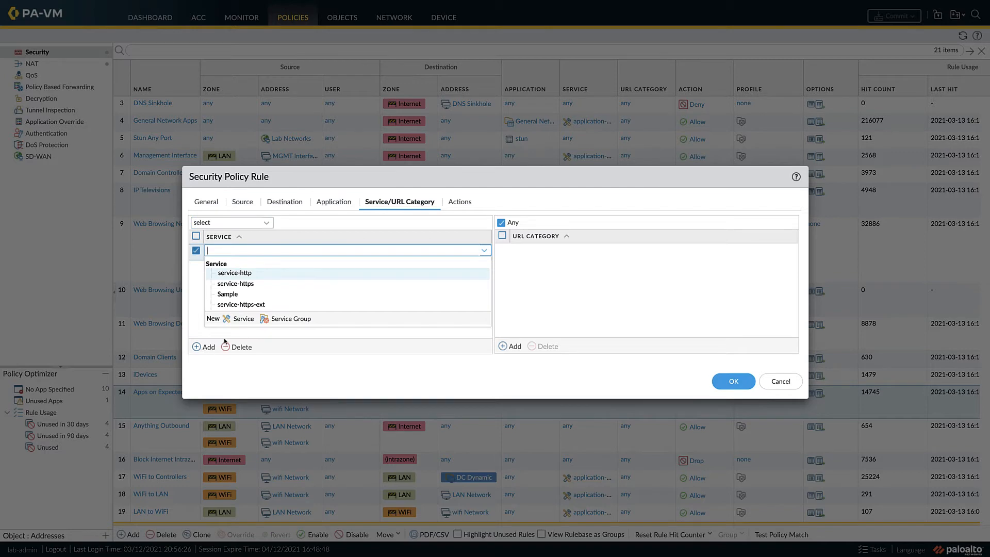
{"action": "left_click", "coordinate": [242, 319]}
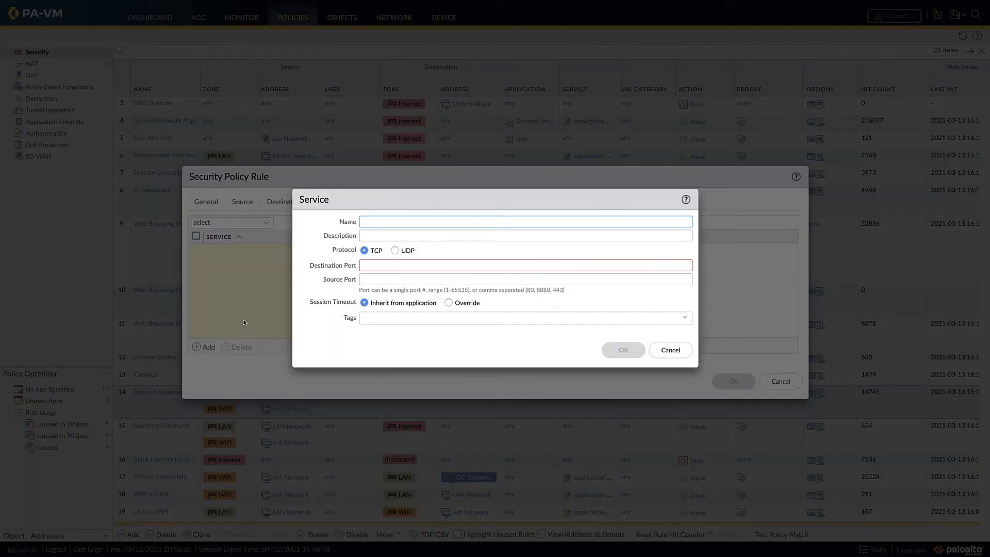
{"action": "type", "text": "Comcast T143"}
{"action": "left_click", "coordinate": [371, 268]}
{"action": "type", "text": "143"}
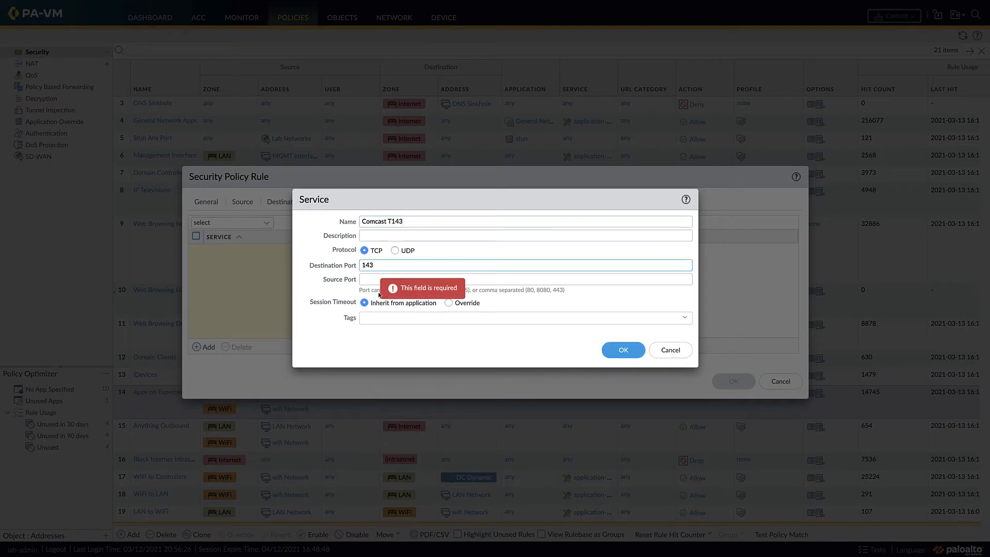
{"action": "left_click", "coordinate": [394, 352]}
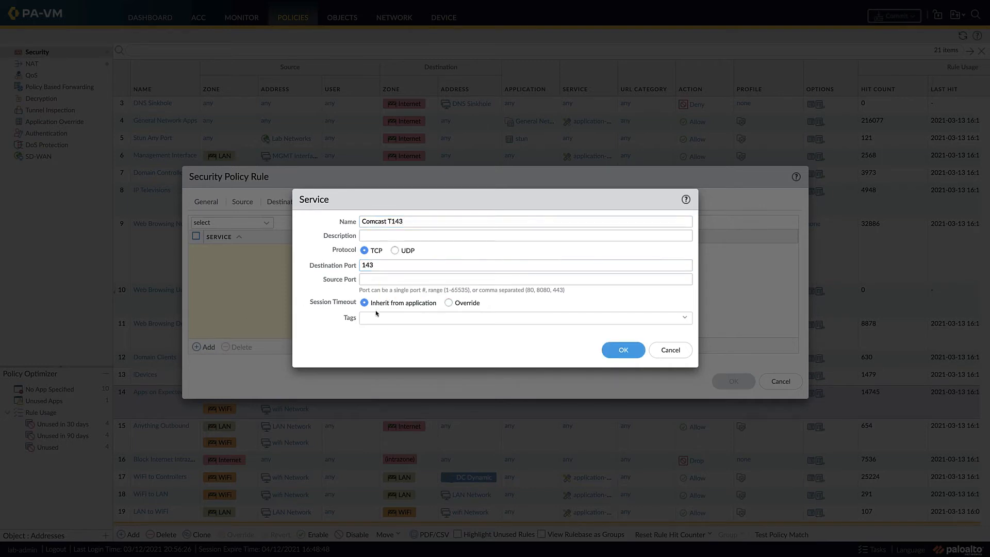
{"action": "left_click", "coordinate": [616, 350]}
Step: Assign the strict group profile and a log forwarding profile to the rule, and save it
{"action": "left_click", "coordinate": [464, 202]}
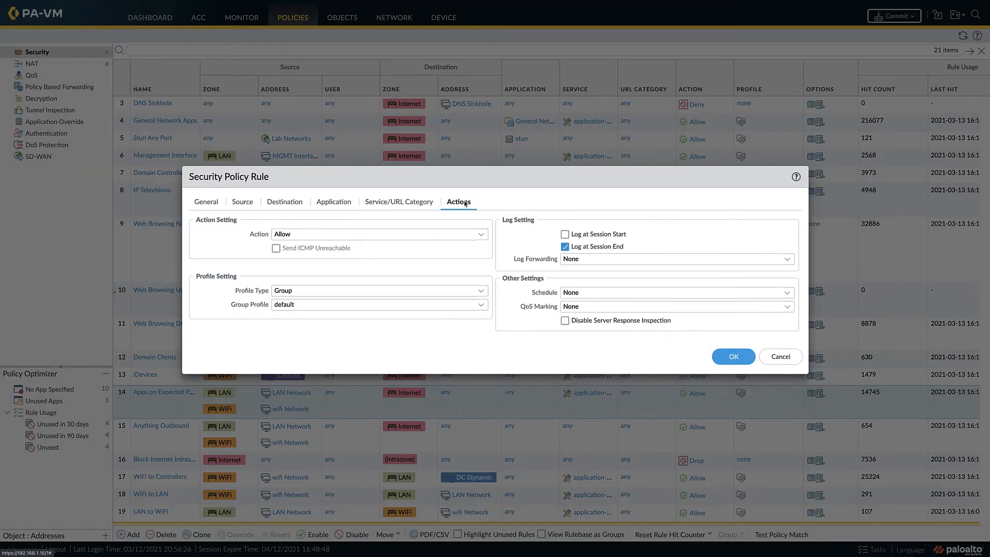
{"action": "left_click", "coordinate": [481, 304]}
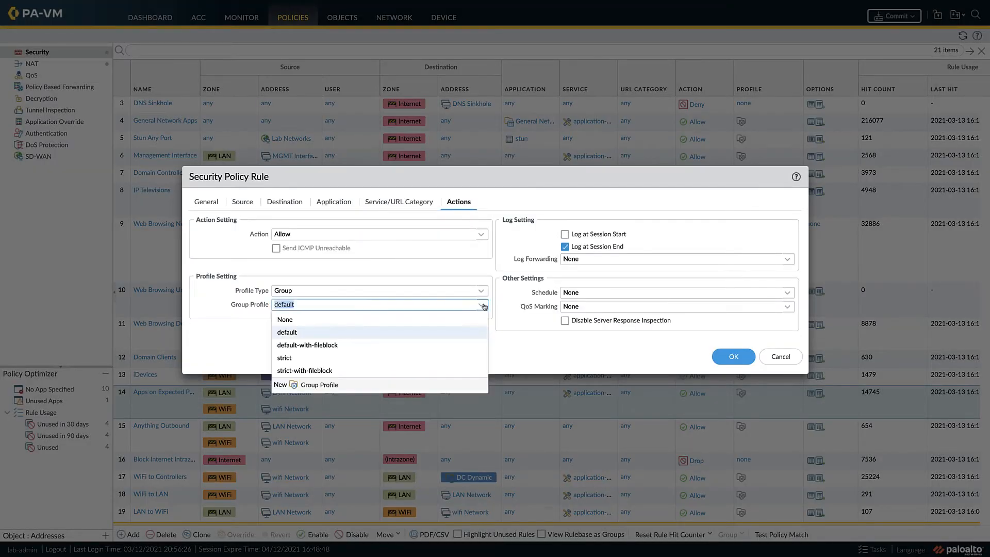
{"action": "left_click", "coordinate": [427, 357]}
{"action": "left_click", "coordinate": [781, 262]}
{"action": "left_click", "coordinate": [738, 279]}
{"action": "left_click", "coordinate": [736, 356]}
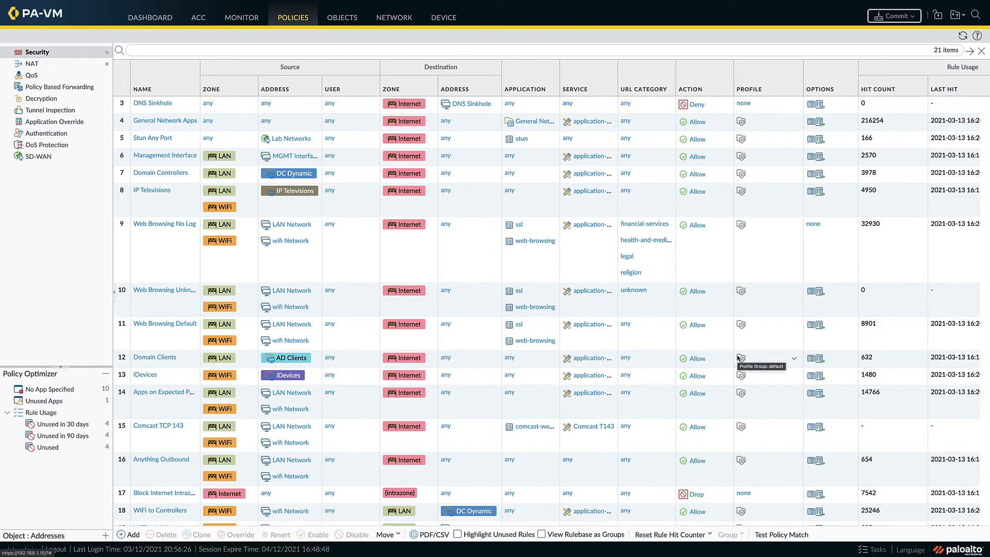
Step: Commit the Comcast TCP 143 rule and its service to the running configuration
{"action": "left_click", "coordinate": [887, 16]}
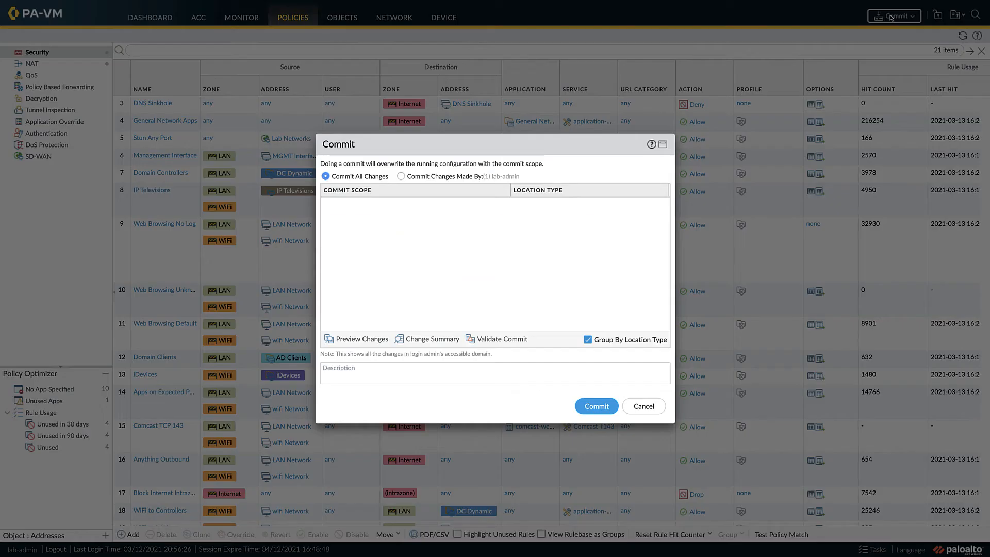
{"action": "left_click", "coordinate": [596, 406]}
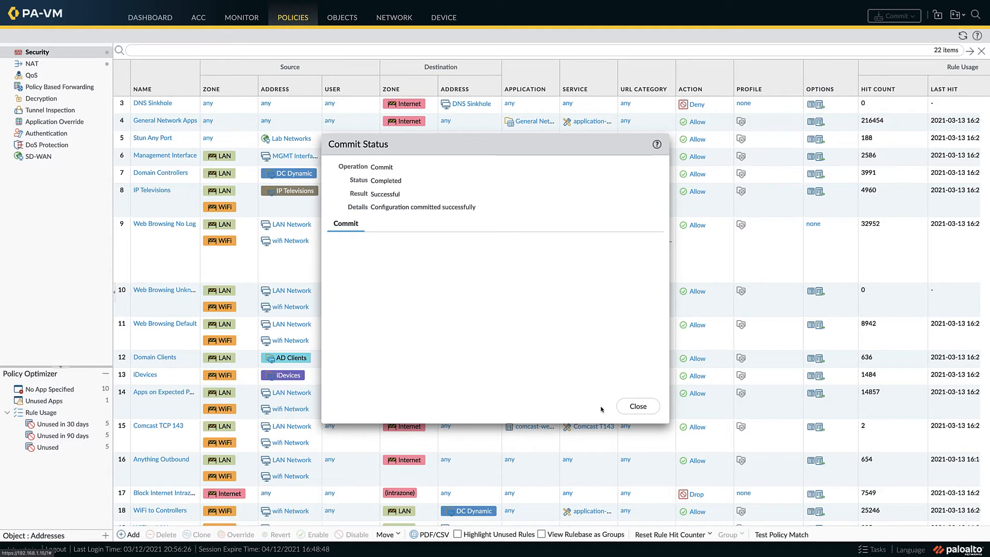
{"action": "left_click", "coordinate": [636, 409]}
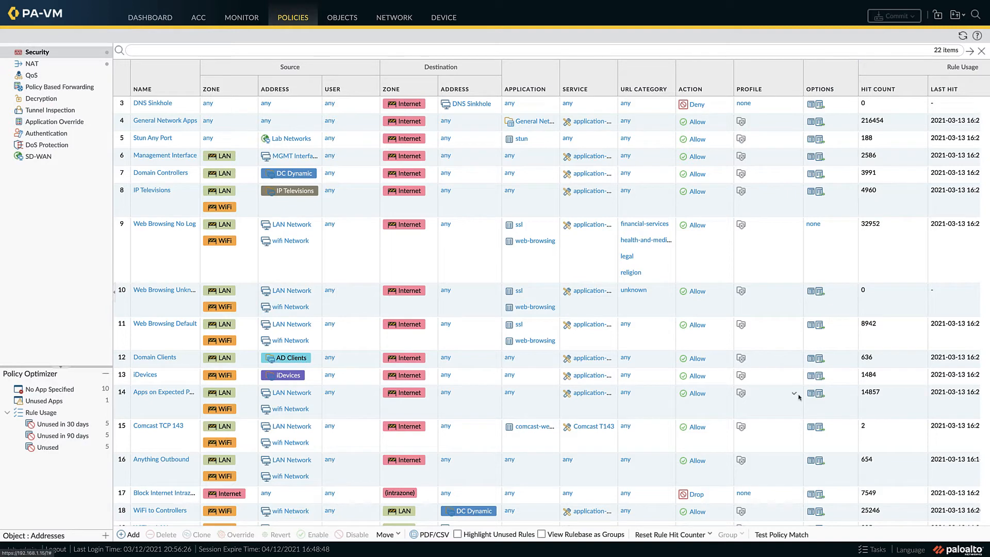
Step: Check the Anything Outbound traffic log, then add a security rule named Tomcat SSL after the Apps on Expected Ports rule
{"action": "left_click", "coordinate": [244, 17]}
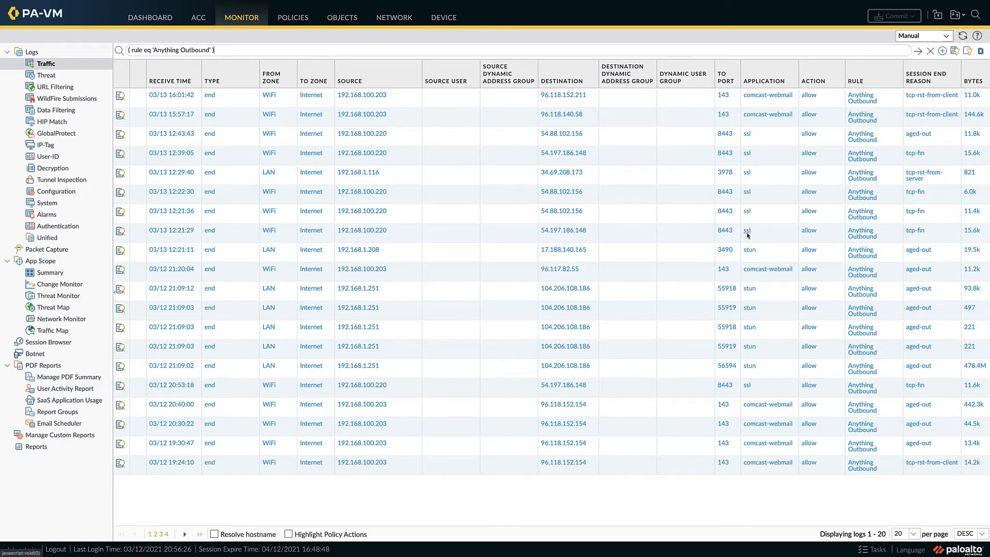
{"action": "left_click", "coordinate": [298, 21]}
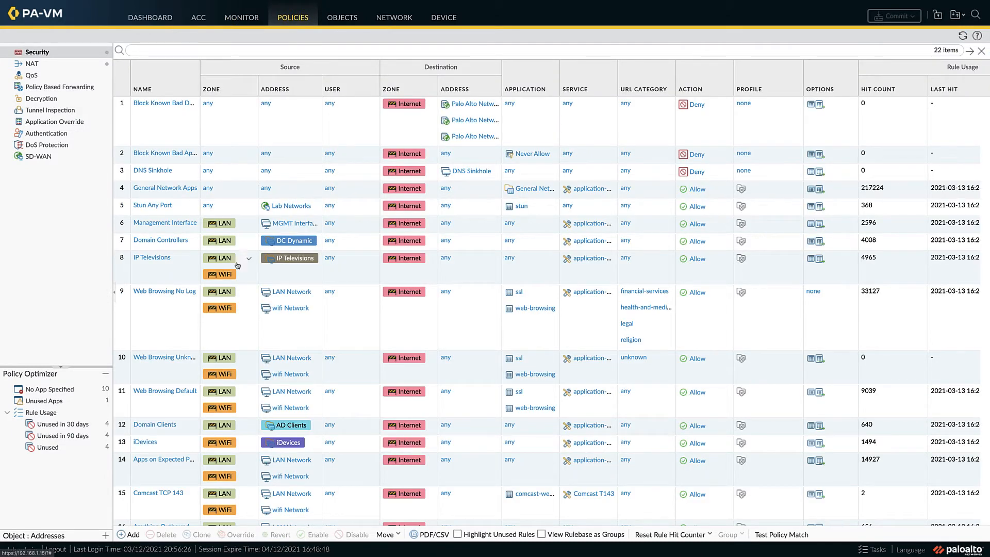
{"action": "left_click", "coordinate": [153, 470]}
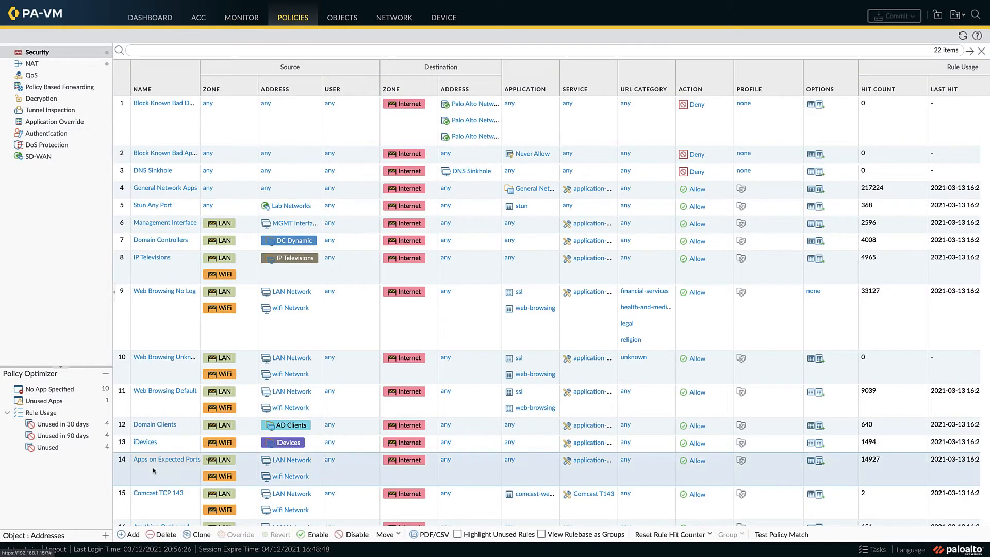
{"action": "left_click", "coordinate": [132, 536]}
{"action": "type", "text": "Tomcat SSL"}
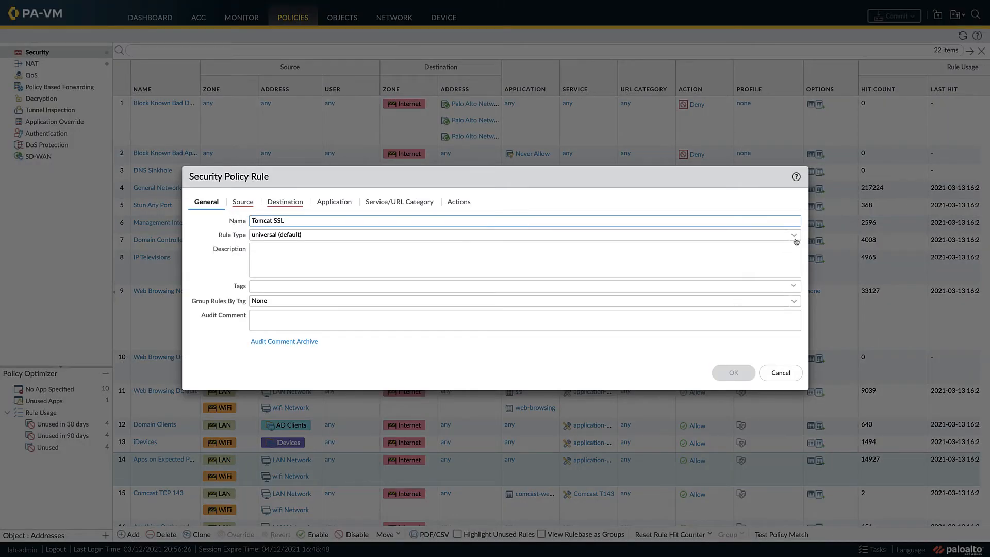
{"action": "left_click", "coordinate": [795, 240]}
{"action": "left_click", "coordinate": [639, 274]}
Step: Set the rule's source zones to LAN and WiFi and its source addresses to LAN Network and wifi Network
{"action": "left_click", "coordinate": [243, 202]}
{"action": "left_click", "coordinate": [204, 349]}
{"action": "left_click", "coordinate": [214, 276]}
{"action": "left_click", "coordinate": [203, 347]}
{"action": "left_click", "coordinate": [214, 305]}
{"action": "left_click", "coordinate": [356, 346]}
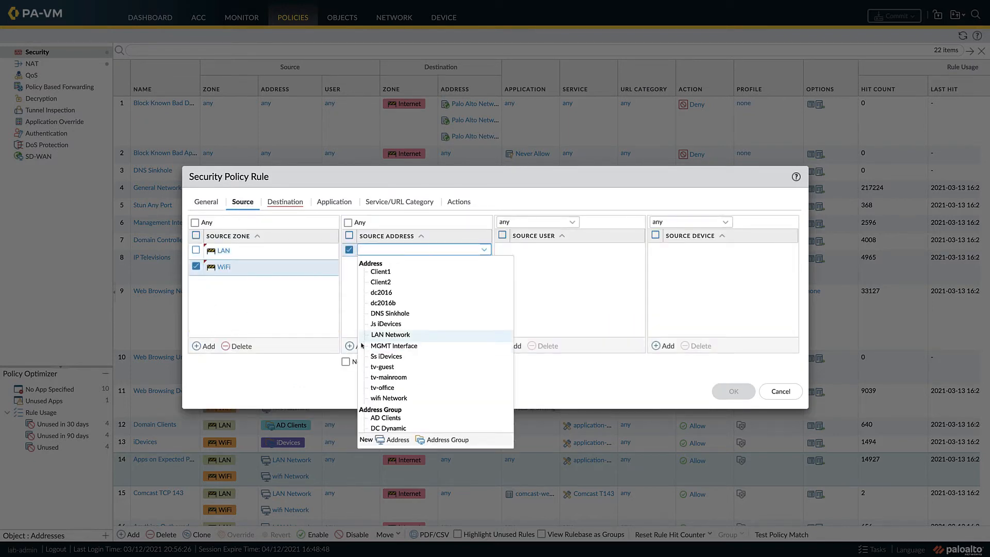
{"action": "left_click", "coordinate": [390, 335]}
{"action": "left_click", "coordinate": [355, 346]}
{"action": "left_click", "coordinate": [389, 414]}
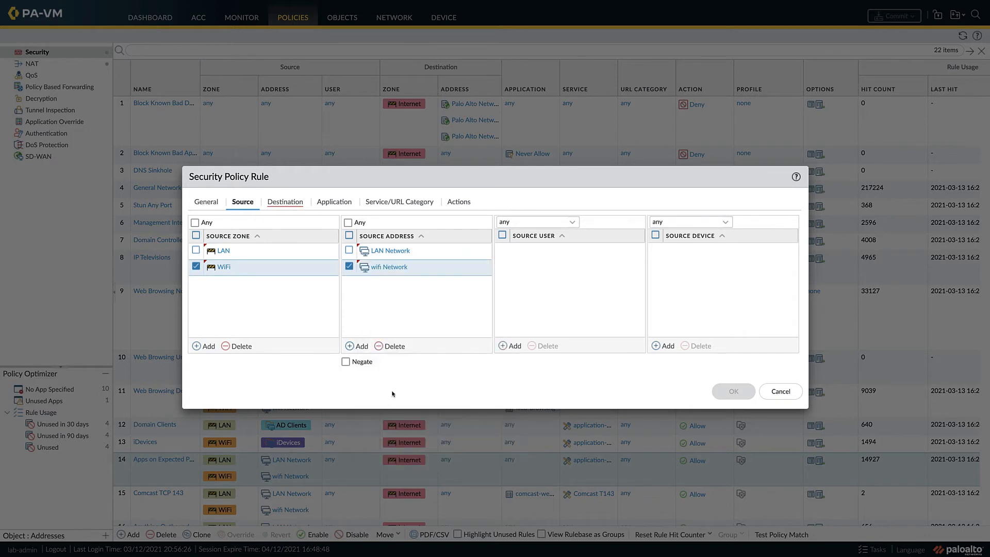
Step: Set the rule's destination zone to Internet and add ssl as its application
{"action": "left_click", "coordinate": [285, 202]}
{"action": "left_click", "coordinate": [208, 346]}
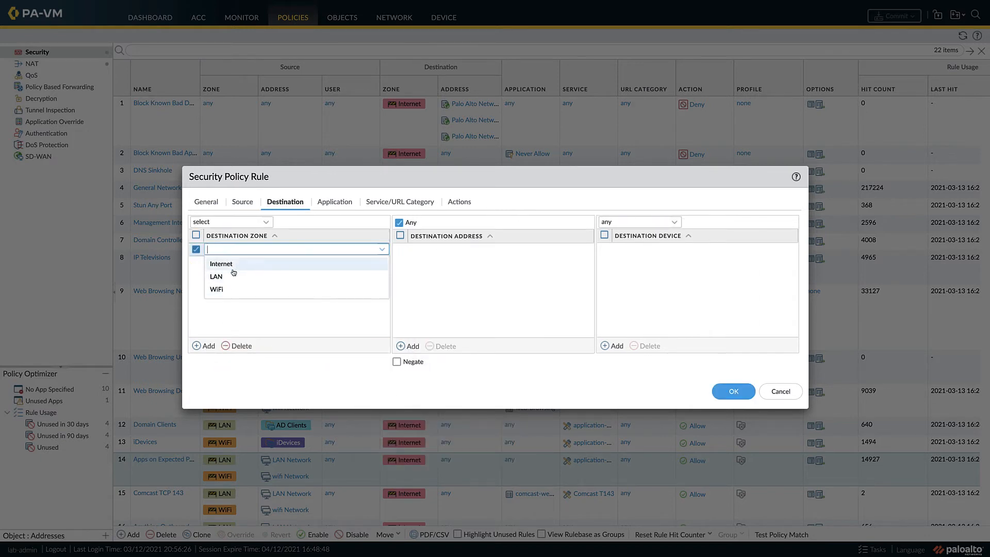
{"action": "left_click", "coordinate": [214, 261]}
{"action": "left_click", "coordinate": [334, 202]}
{"action": "left_click", "coordinate": [208, 346]}
{"action": "type", "text": "ssl"}
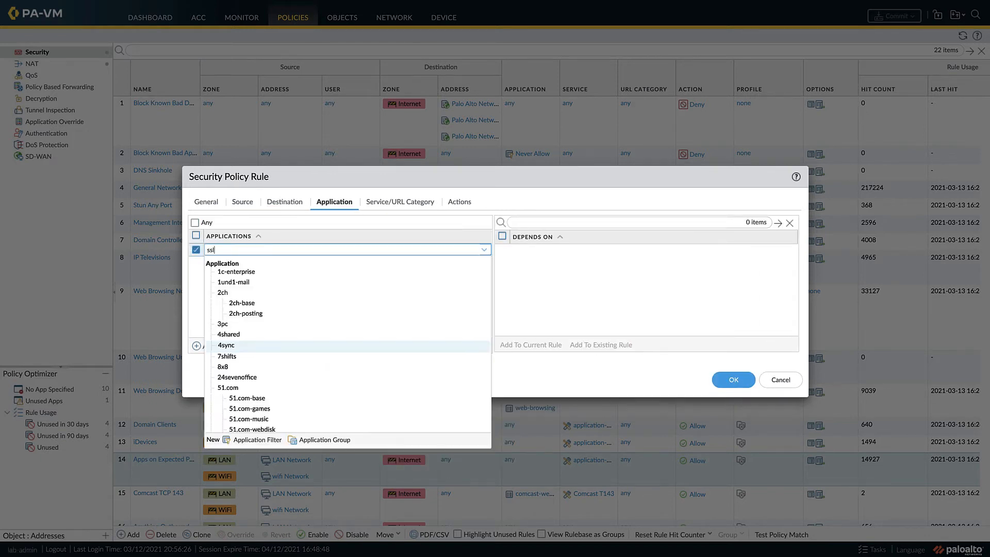
{"action": "left_click", "coordinate": [222, 292]}
Step: Restrict the rule to a new service named Tomcat T8443, using TCP with destination port 8443
{"action": "left_click", "coordinate": [392, 206]}
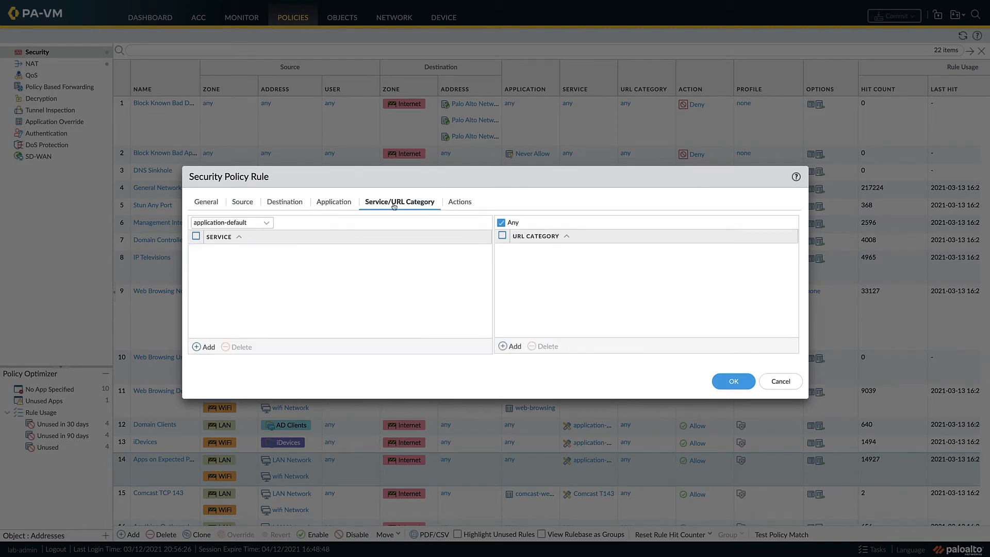
{"action": "left_click", "coordinate": [266, 222]}
{"action": "left_click", "coordinate": [202, 261]}
{"action": "left_click", "coordinate": [204, 347]}
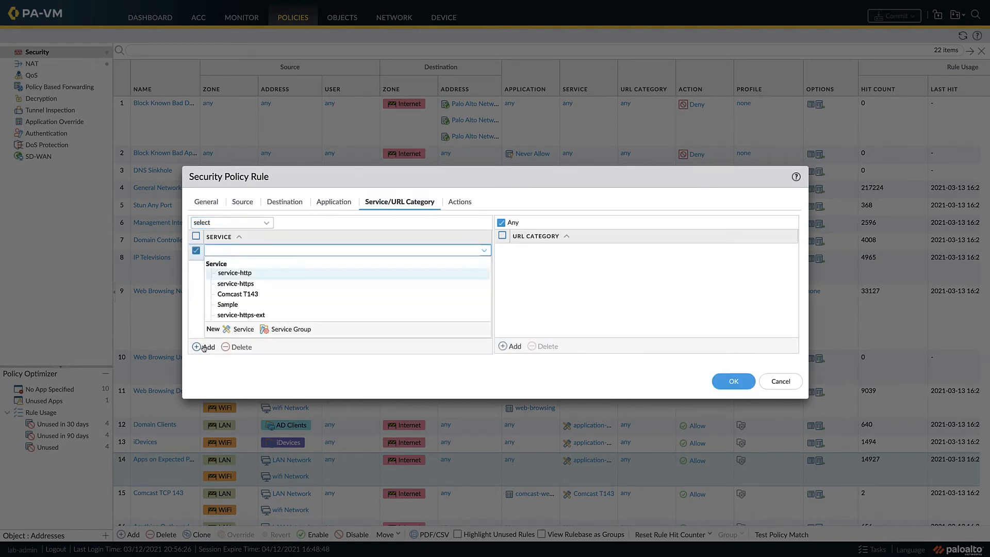
{"action": "left_click", "coordinate": [240, 330]}
{"action": "type", "text": "Tomcat "}
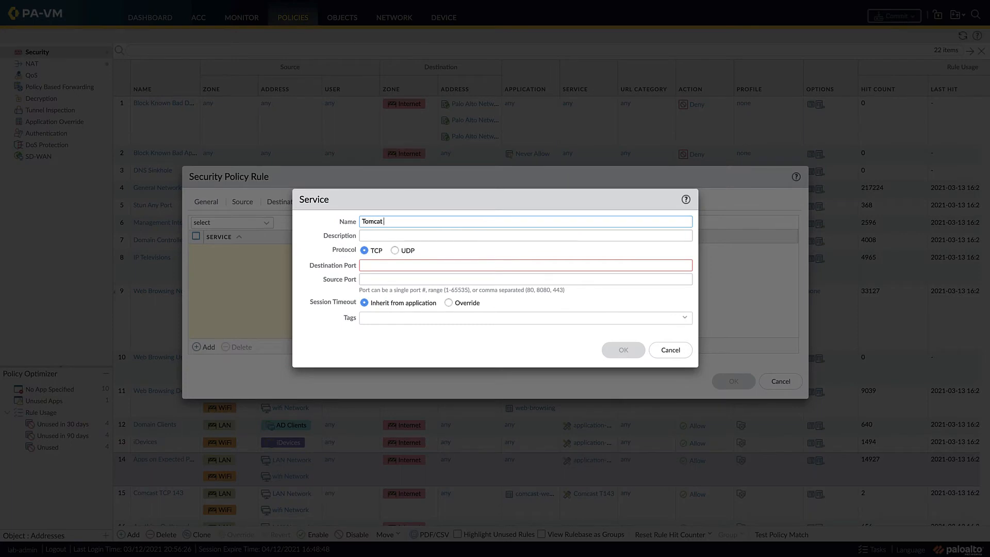
{"action": "type", "text": "T8443"}
{"action": "left_click", "coordinate": [370, 266]}
{"action": "type", "text": "844"}
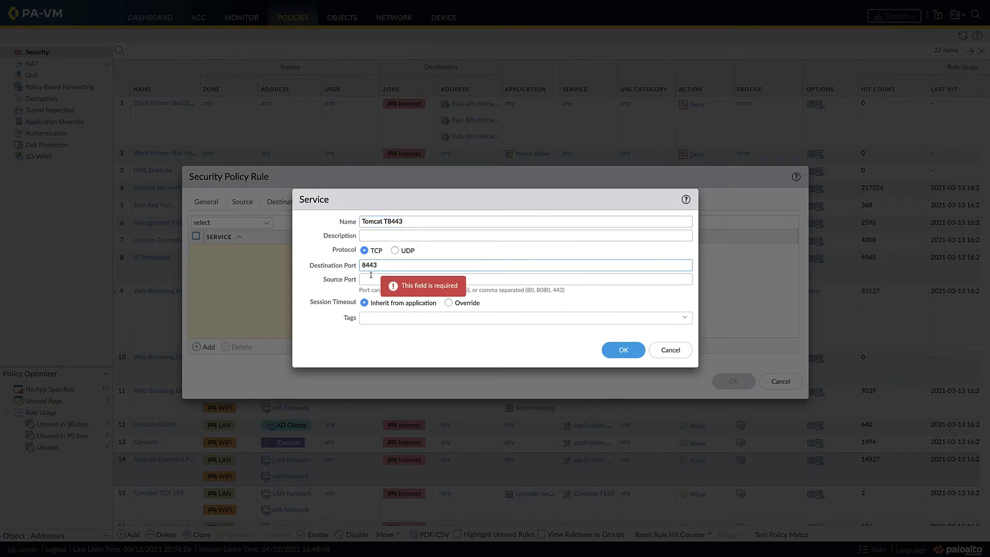
{"action": "left_click", "coordinate": [623, 350]}
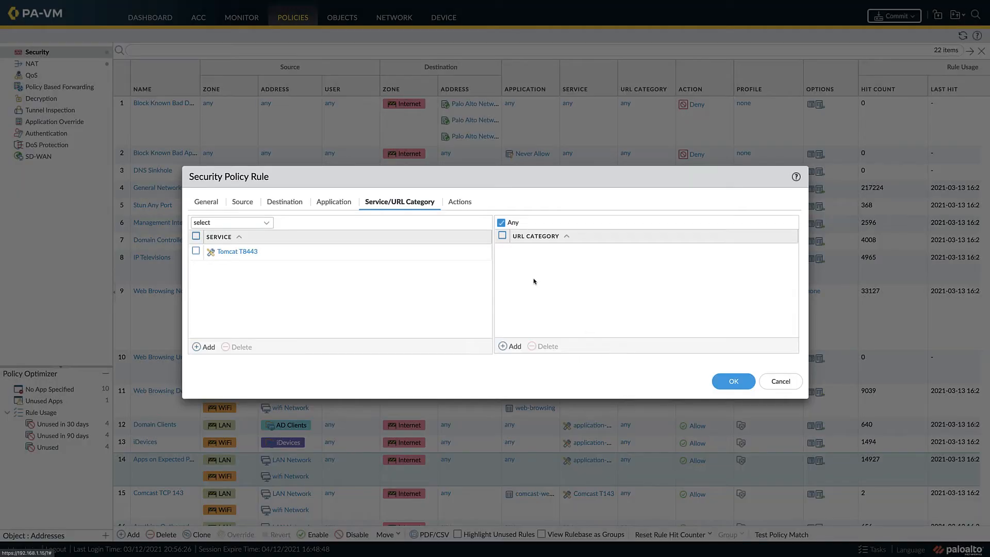
Step: Assign the strict group profile and default-forward log forwarding to the Tomcat SSL rule, and save it
{"action": "left_click", "coordinate": [459, 201]}
{"action": "left_click", "coordinate": [481, 305]}
{"action": "left_click", "coordinate": [310, 358]}
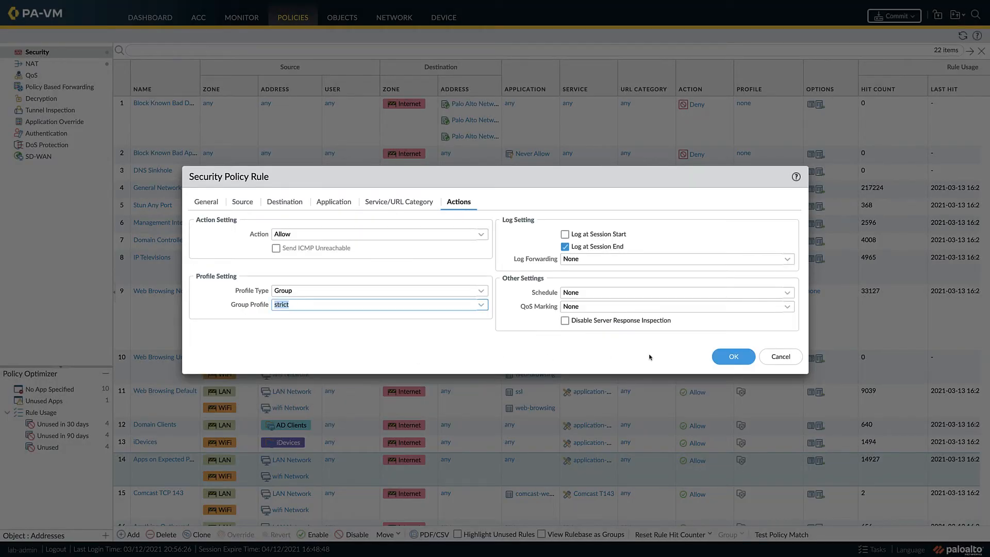
{"action": "left_click", "coordinate": [787, 258]}
{"action": "left_click", "coordinate": [691, 283]}
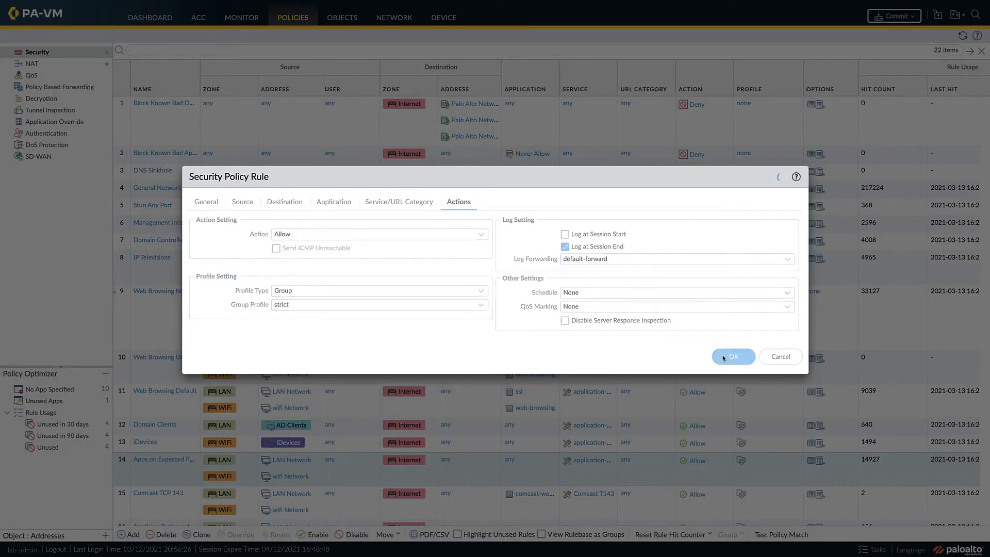
{"action": "left_click", "coordinate": [724, 357]}
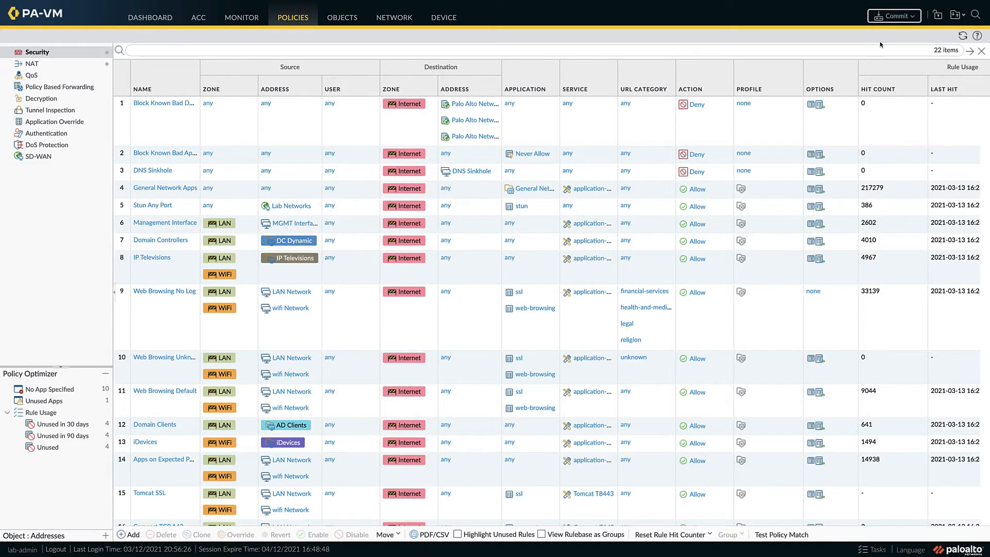
Step: Commit the Tomcat SSL rule and its service to the running configuration
{"action": "left_click", "coordinate": [896, 14]}
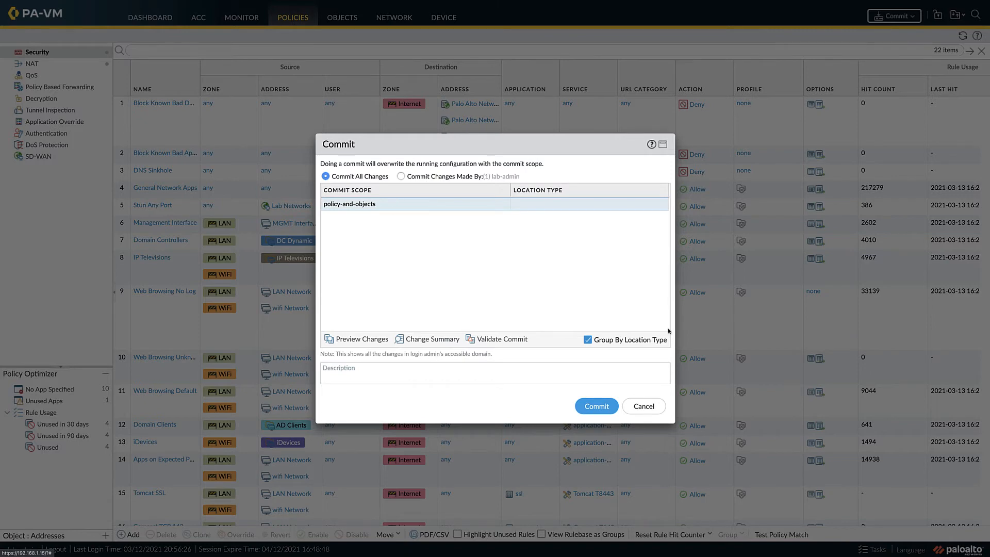
{"action": "left_click", "coordinate": [601, 407]}
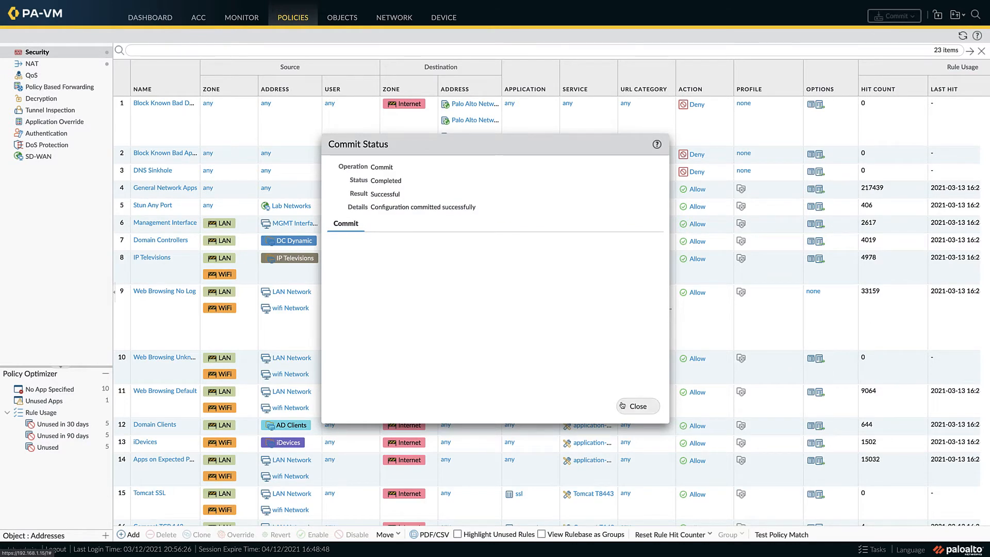
{"action": "left_click", "coordinate": [637, 406]}
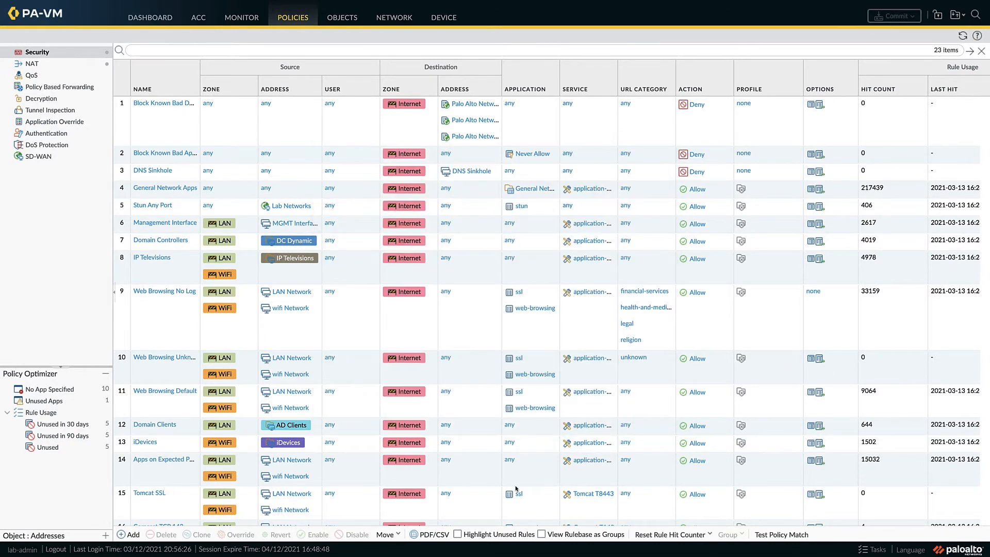
Step: Reset the hit counter of the Anything Outbound rule only
{"action": "scroll", "coordinate": [464, 453], "scroll_direction": "down", "scroll_amount": 4}
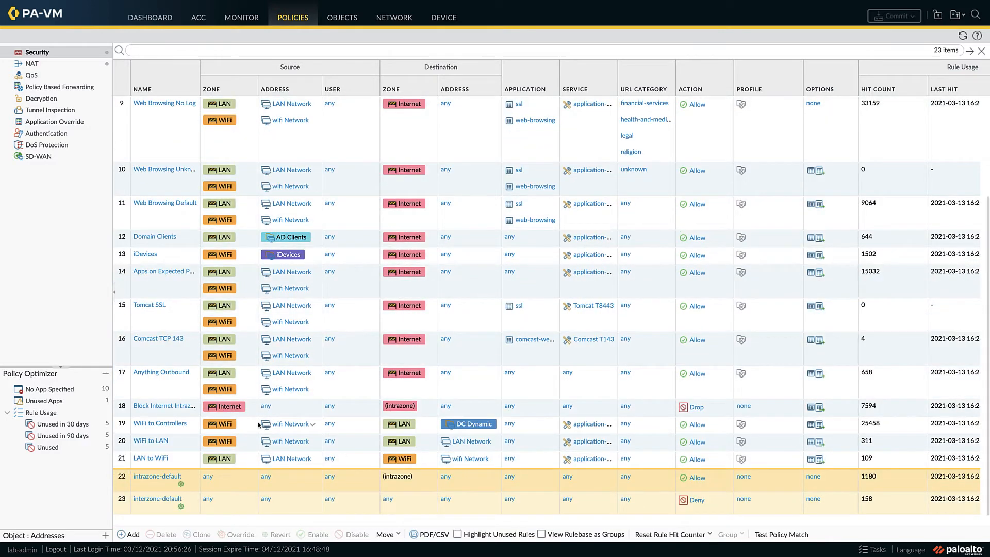
{"action": "left_click", "coordinate": [148, 385]}
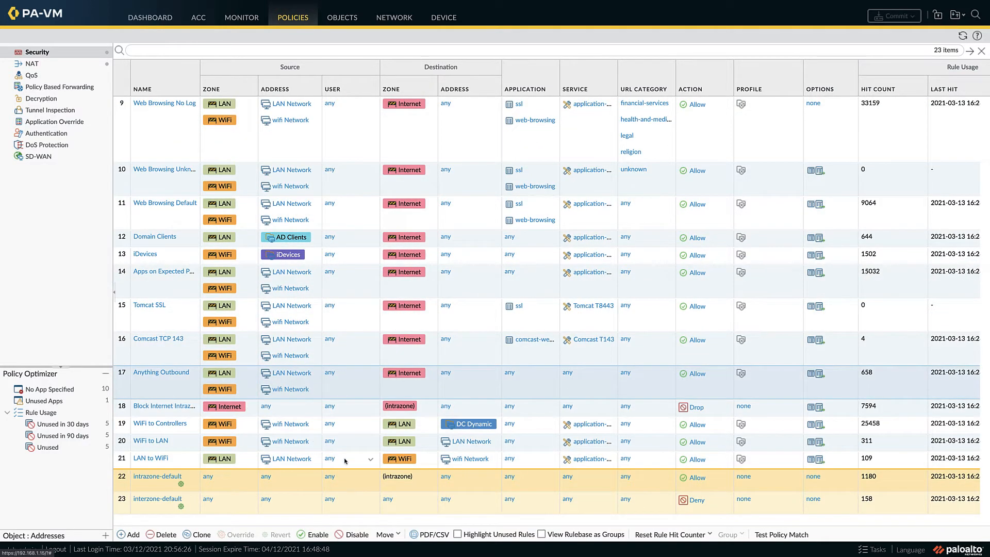
{"action": "left_click", "coordinate": [704, 536]}
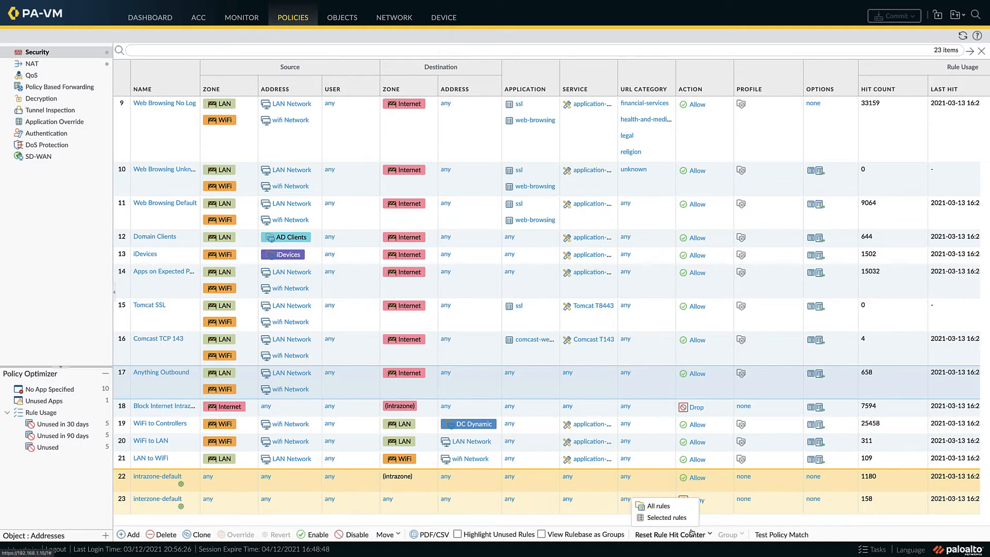
{"action": "left_click", "coordinate": [672, 521]}
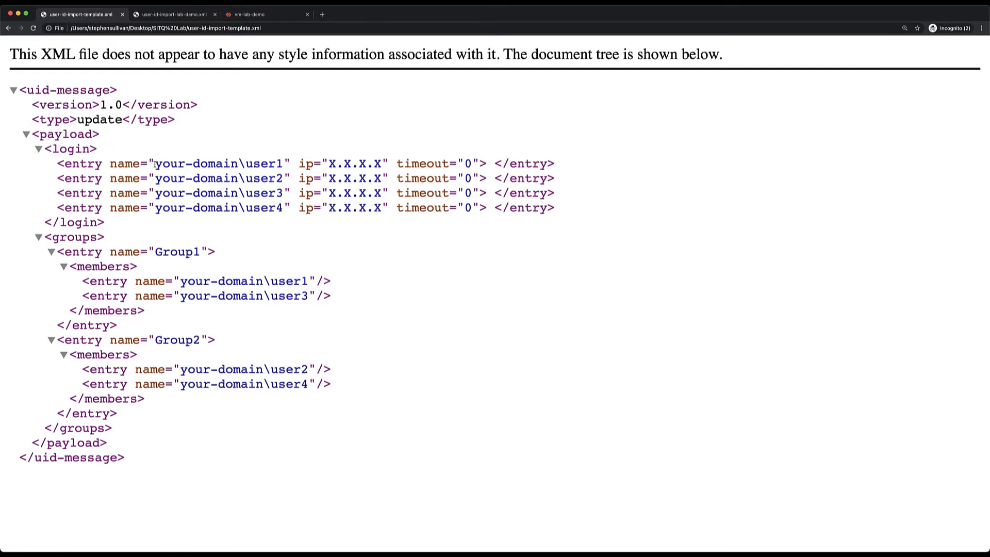
Step: Examine the login entries, IP mappings and group sections in the user-id-import-template.xml file
{"action": "left_click_drag", "start_coordinate": [155, 163], "coordinate": [380, 164]}
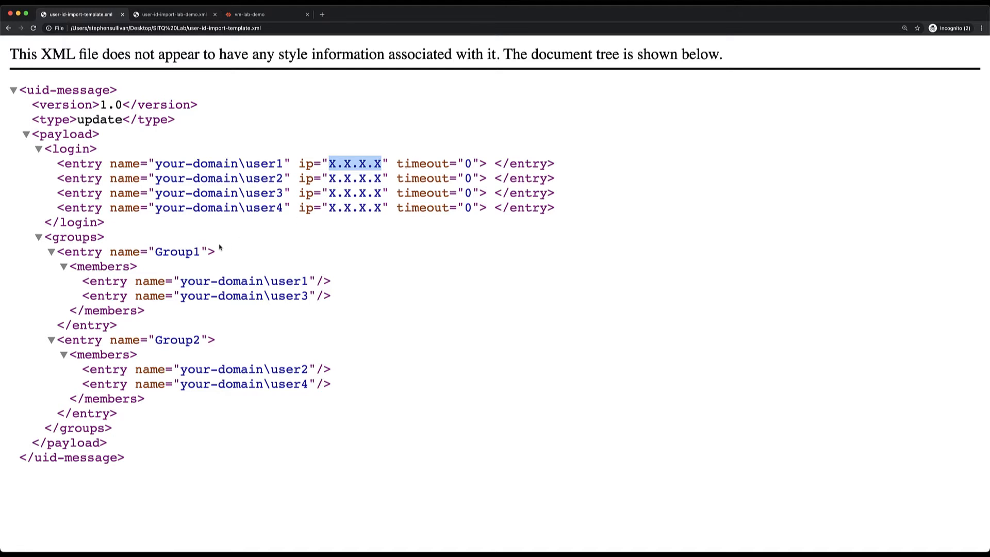
{"action": "left_click_drag", "start_coordinate": [202, 251], "coordinate": [157, 252]}
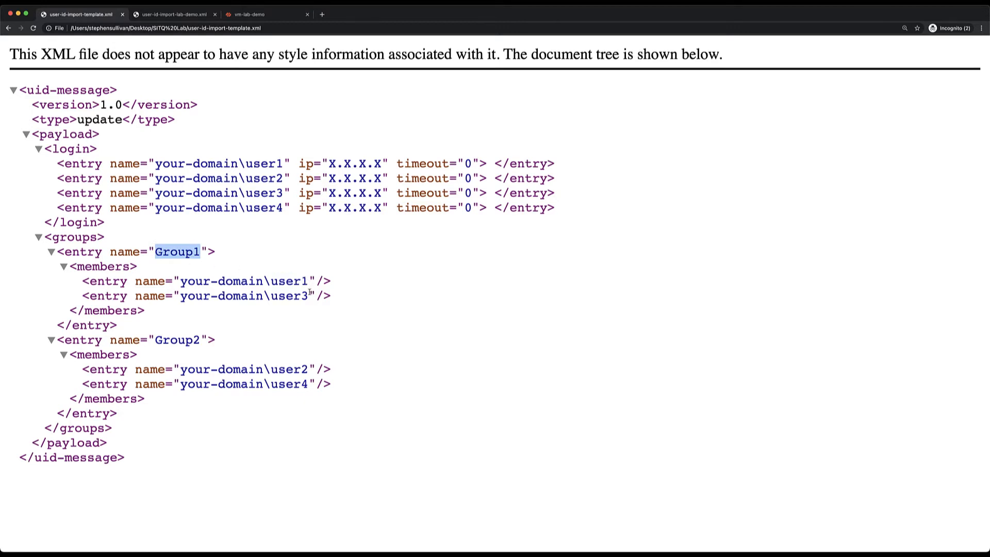
{"action": "left_click_drag", "start_coordinate": [99, 149], "coordinate": [47, 149]}
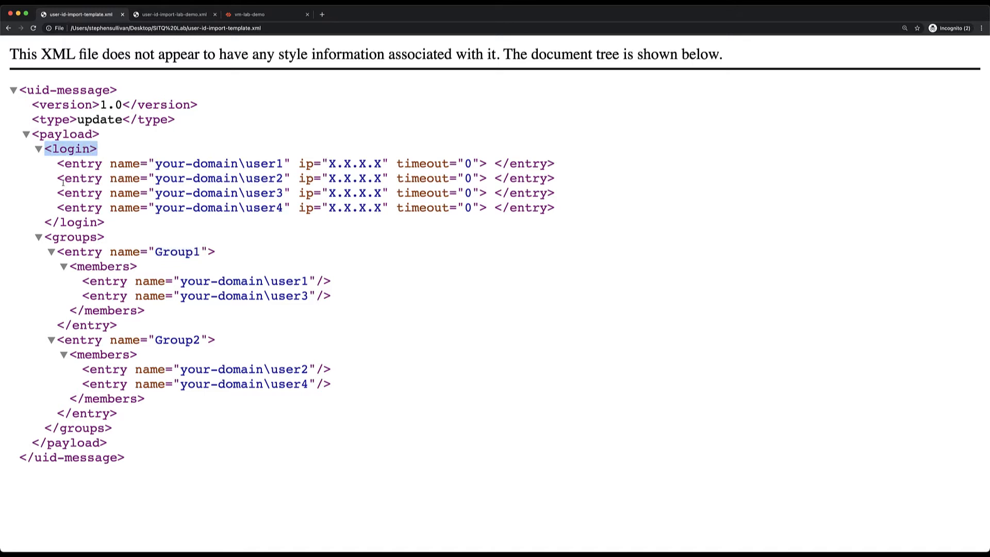
{"action": "left_click_drag", "start_coordinate": [108, 222], "coordinate": [47, 222]}
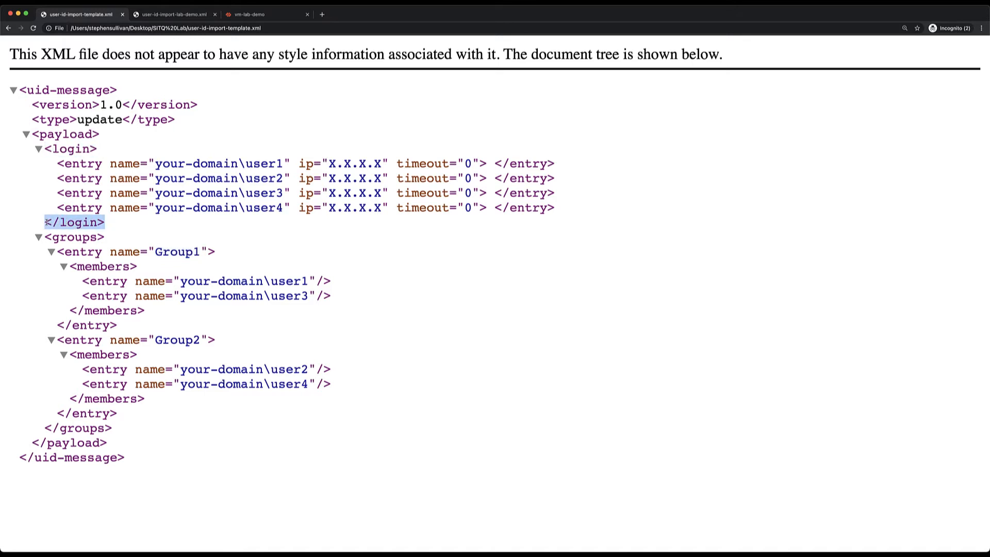
{"action": "left_click_drag", "start_coordinate": [108, 237], "coordinate": [47, 237]}
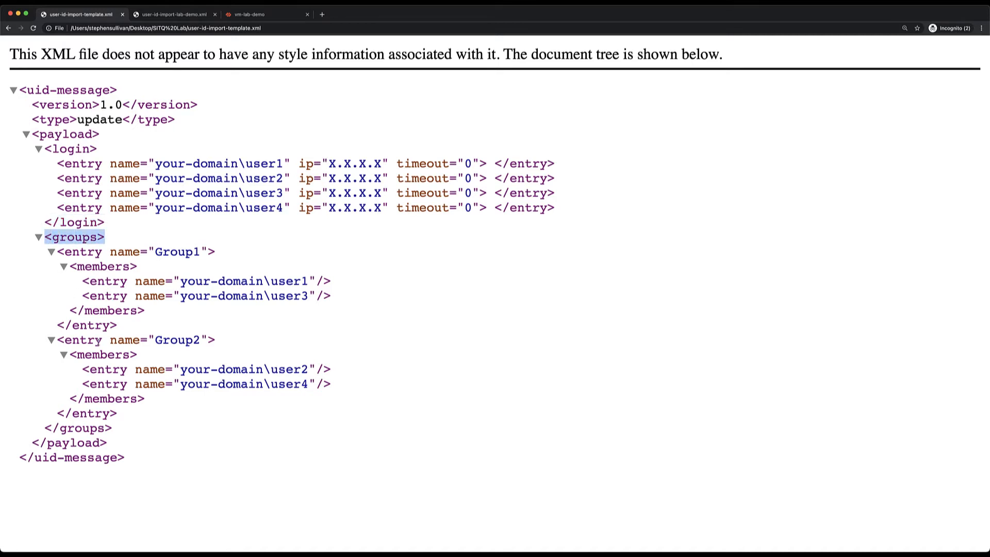
{"action": "left_click_drag", "start_coordinate": [116, 429], "coordinate": [47, 428]}
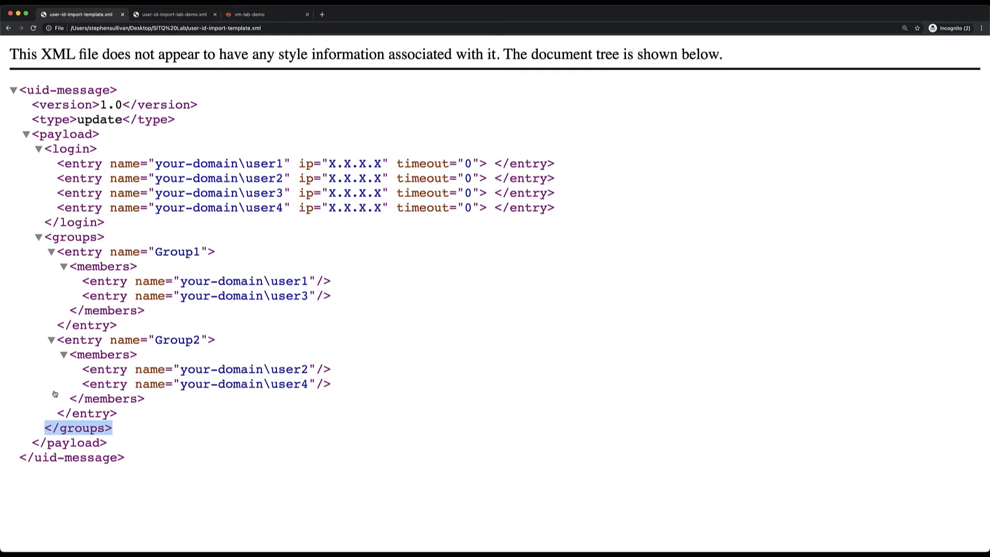
Step: Copy the entire uid-message XML content from the user-id-import-lab-demo.xml file
{"action": "left_click", "coordinate": [175, 15]}
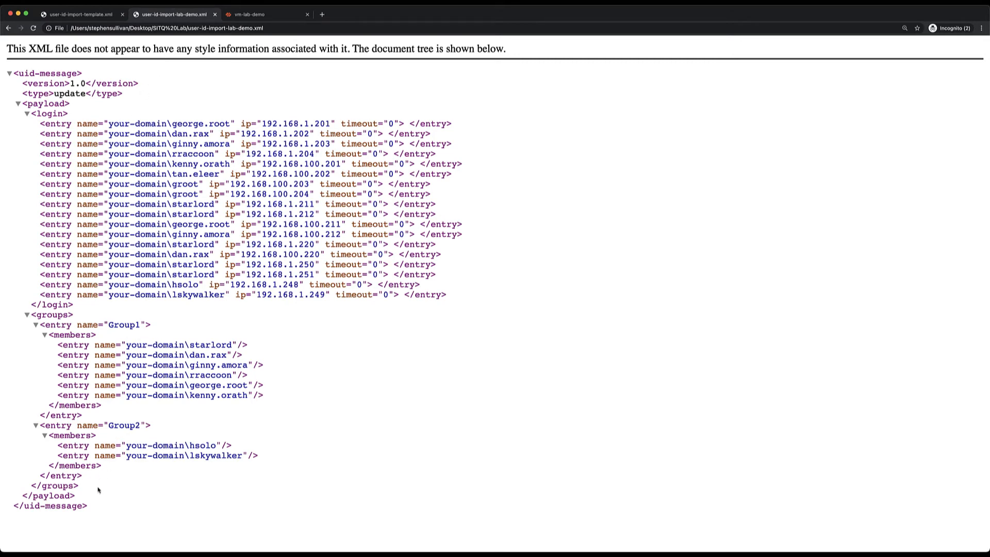
{"action": "left_click_drag", "start_coordinate": [89, 507], "coordinate": [1, 159]}
{"action": "right_click", "coordinate": [127, 200]}
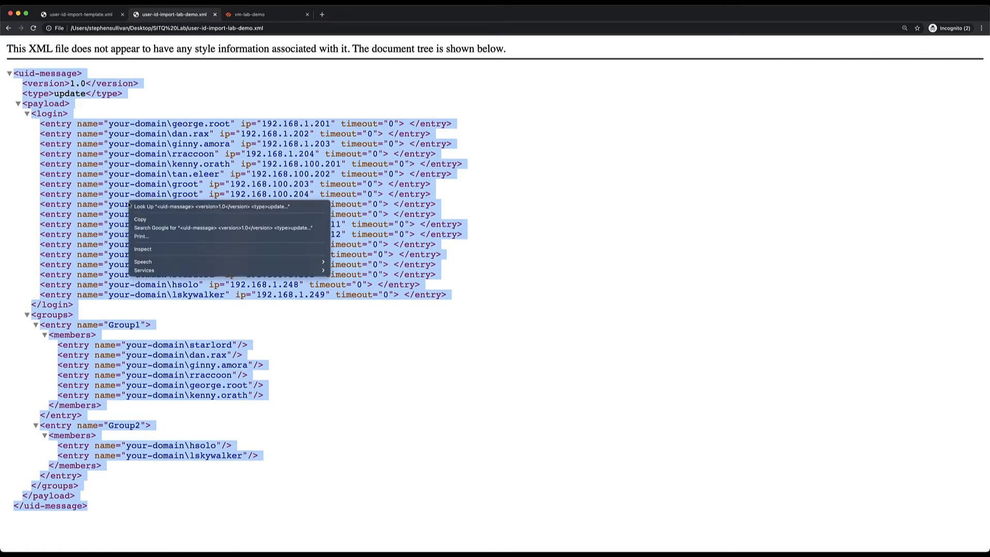
{"action": "left_click", "coordinate": [138, 219]}
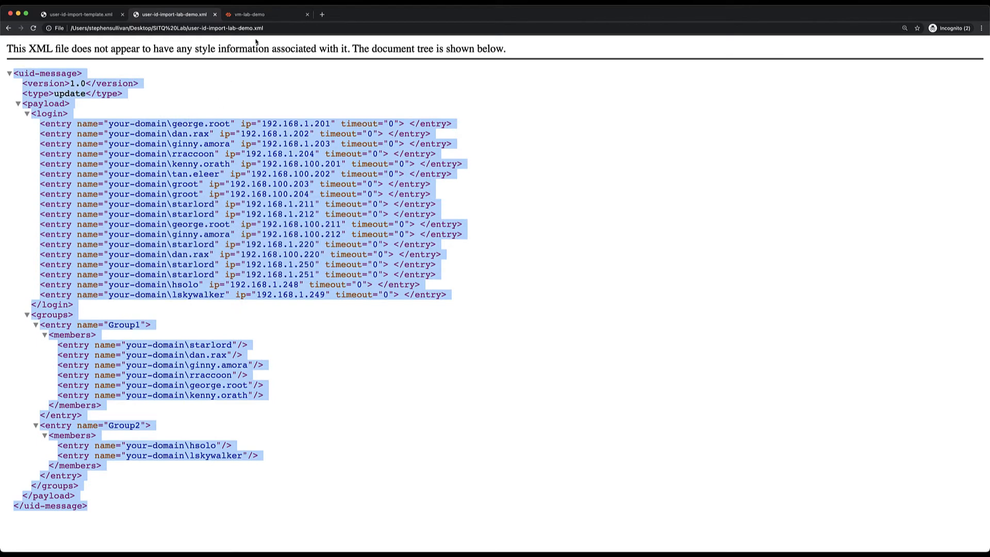
{"action": "left_click", "coordinate": [271, 18]}
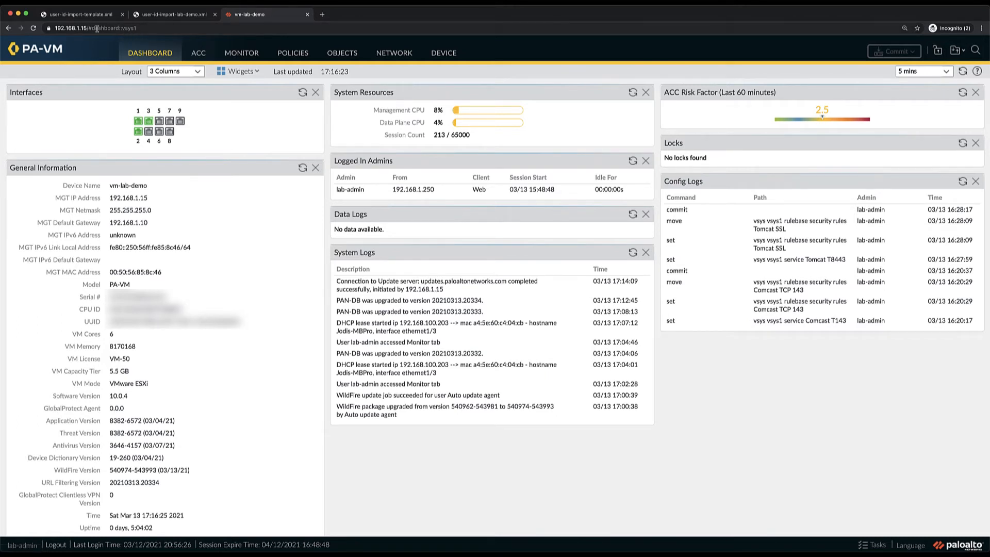
{"action": "left_click_drag", "start_coordinate": [89, 28], "coordinate": [140, 28]}
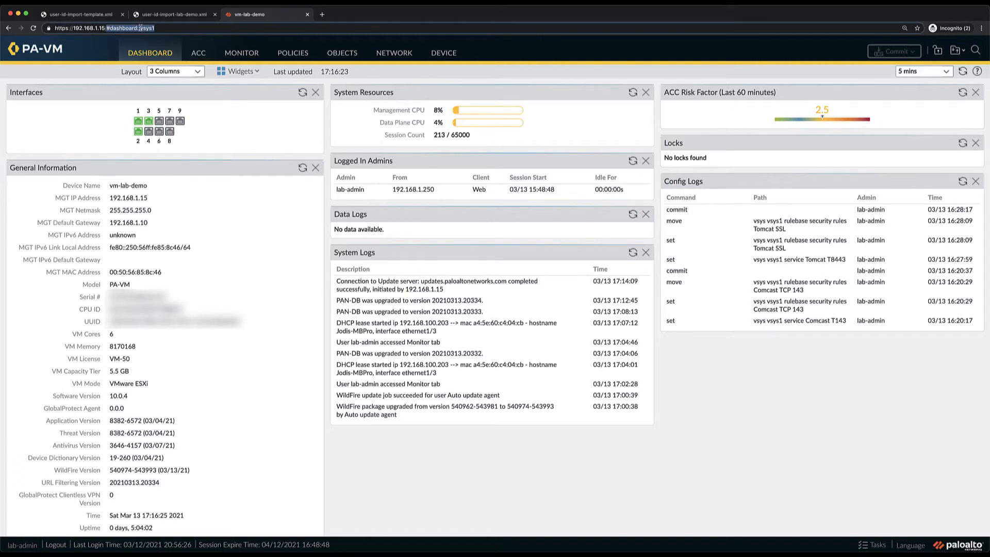
{"action": "type", "text": "api/"}
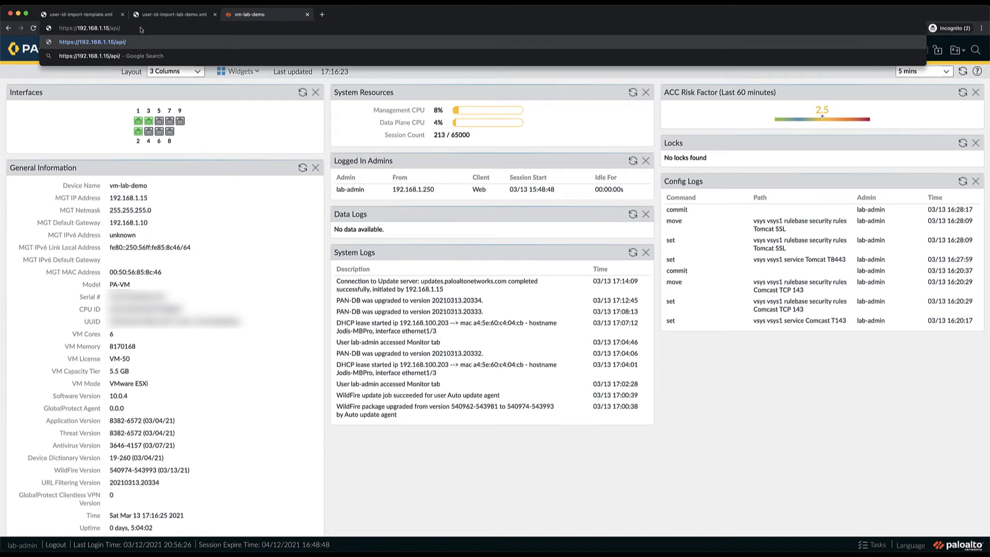
{"action": "key", "text": "Return"}
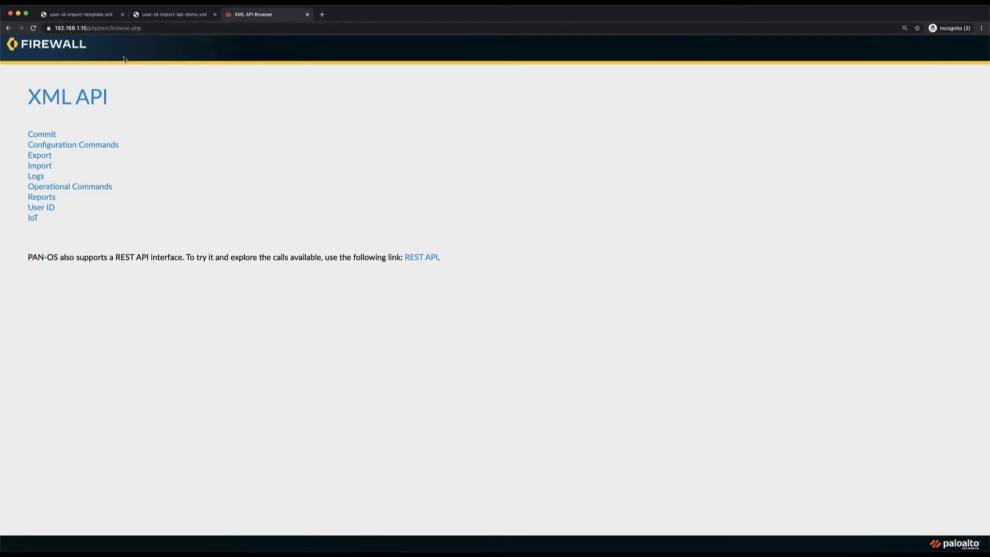
{"action": "left_click", "coordinate": [41, 207]}
Step: Paste the copied uid-message XML as the user-id API content, submit it, and check the response status
{"action": "left_click", "coordinate": [44, 181]}
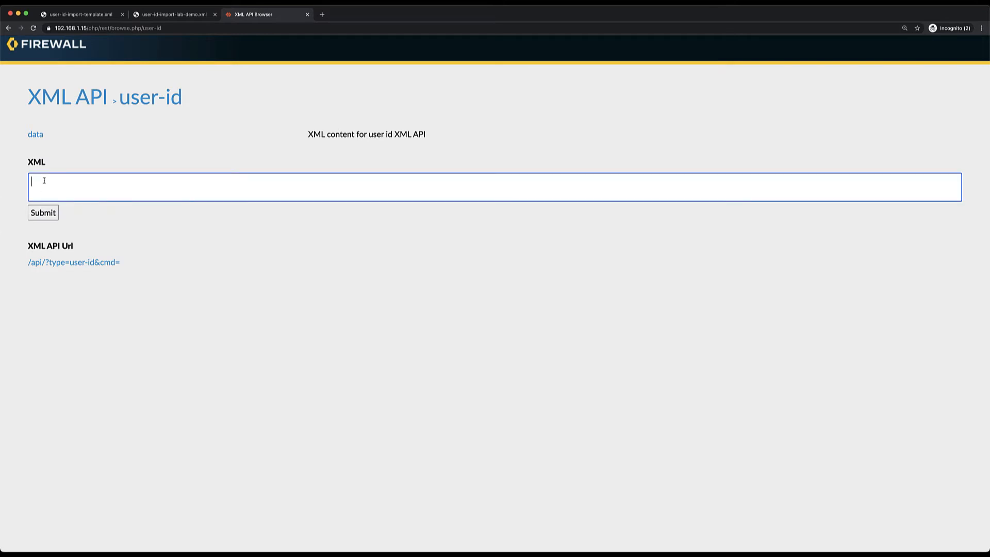
{"action": "key", "text": "super+v"}
{"action": "scroll", "coordinate": [44, 181], "scroll_direction": "up", "scroll_amount": 5}
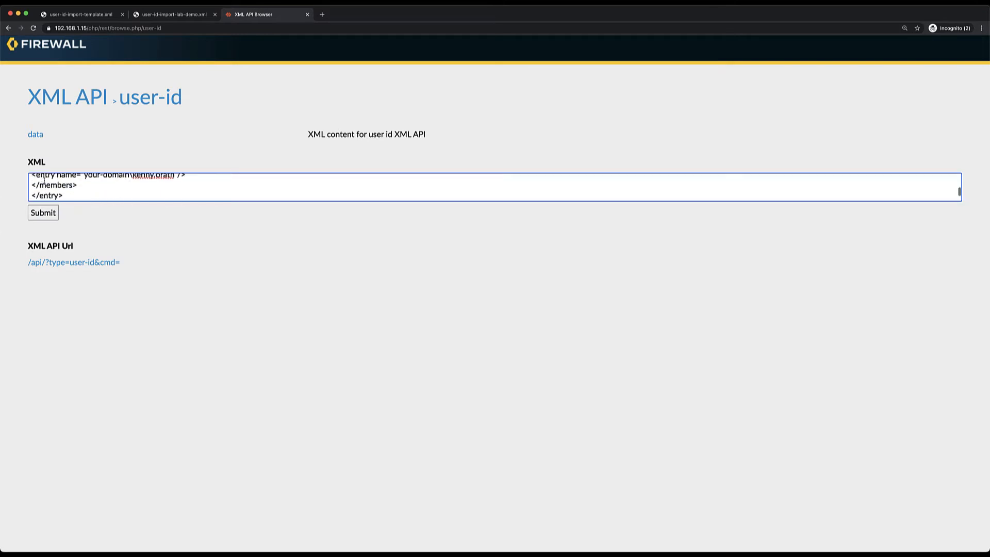
{"action": "scroll", "coordinate": [44, 181], "scroll_direction": "up", "scroll_amount": 5}
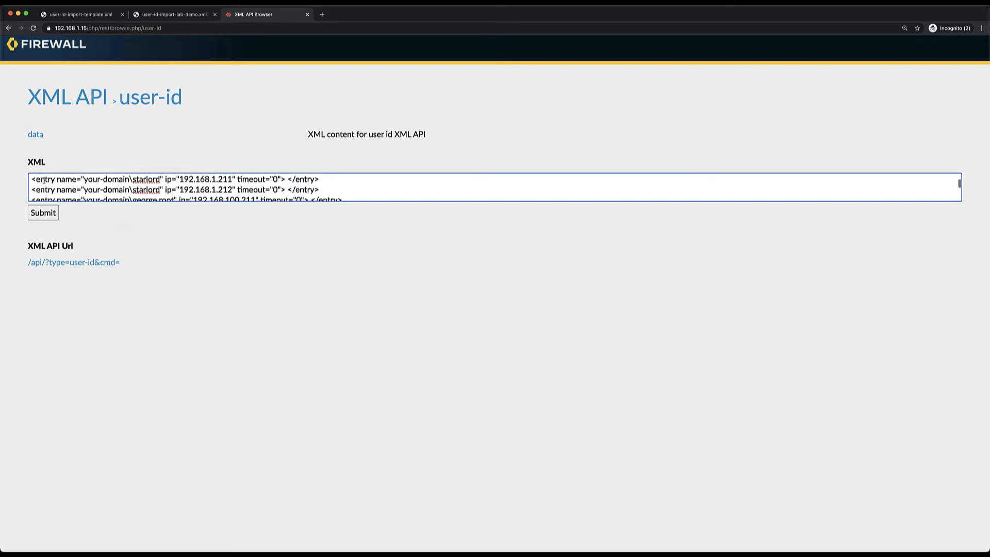
{"action": "scroll", "coordinate": [44, 181], "scroll_direction": "up", "scroll_amount": 5}
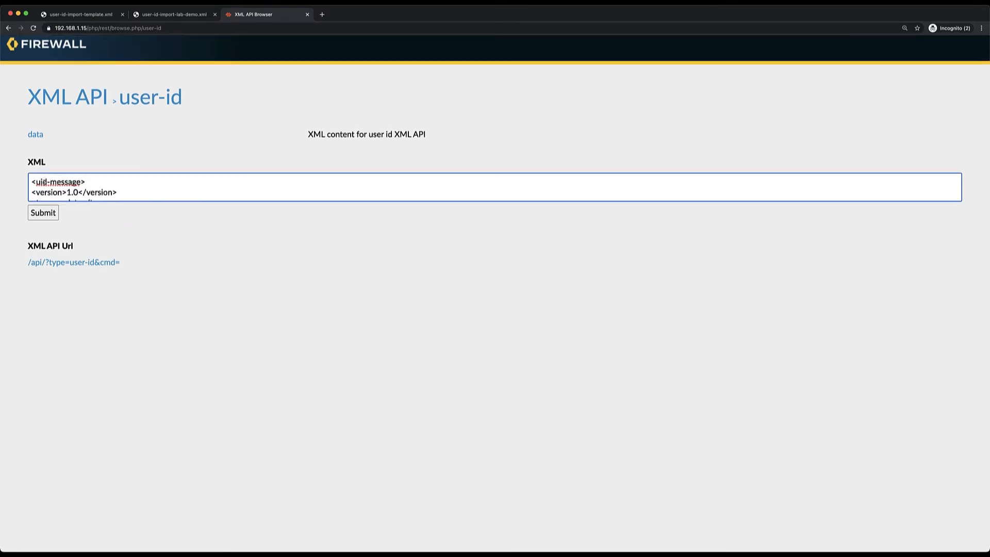
{"action": "left_click", "coordinate": [43, 213]}
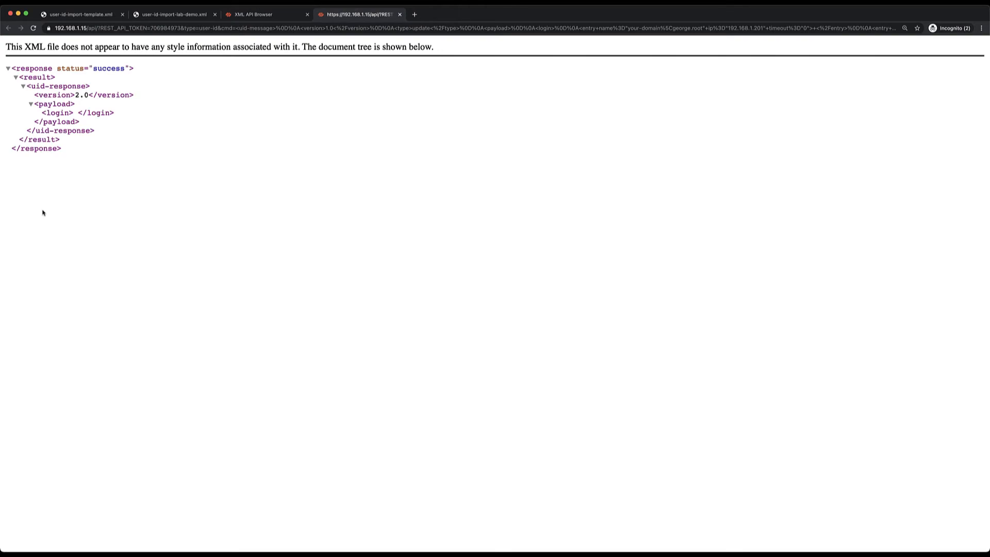
{"action": "left_click_drag", "start_coordinate": [124, 69], "coordinate": [93, 69]}
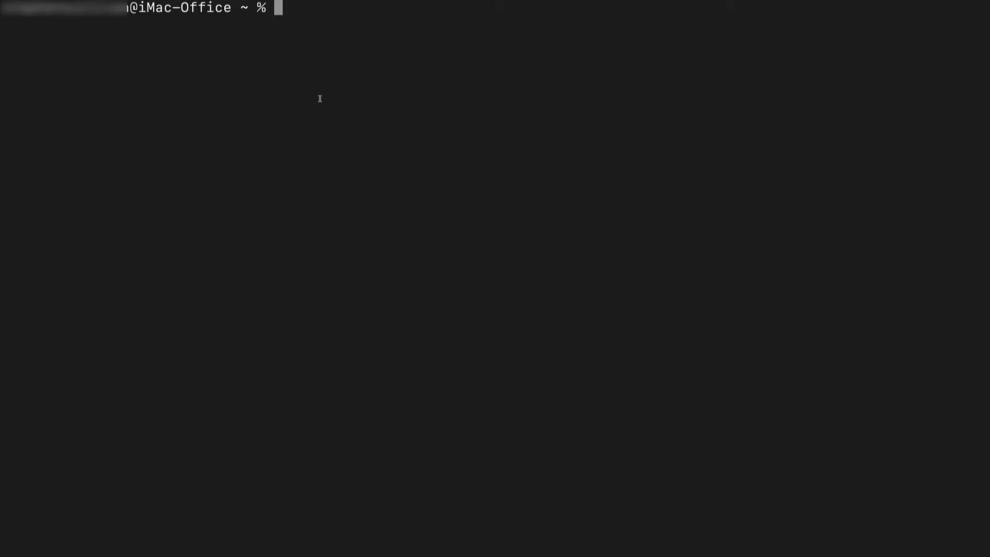
{"action": "type", "text": "ssh lab-a"}
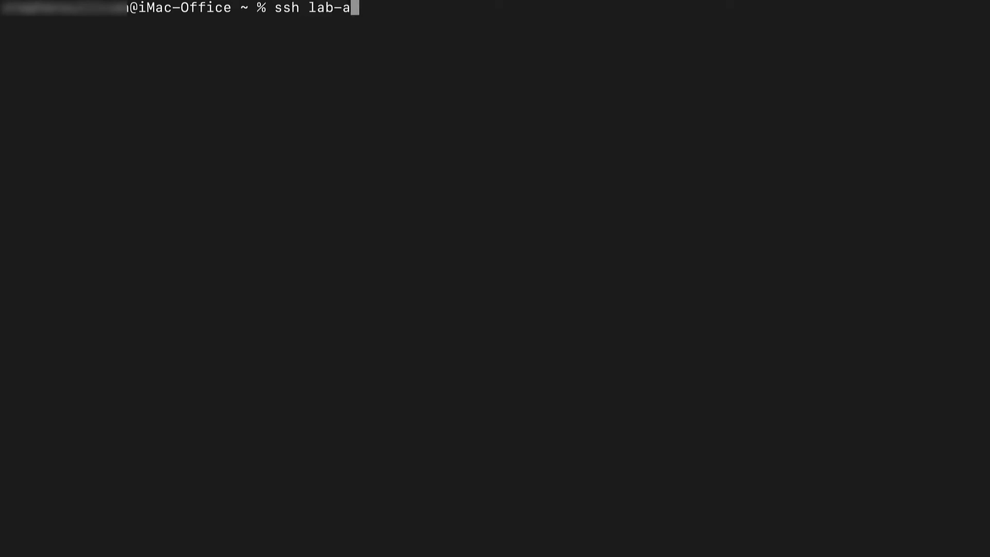
{"action": "type", "text": "dmin@192.168.1.15"}
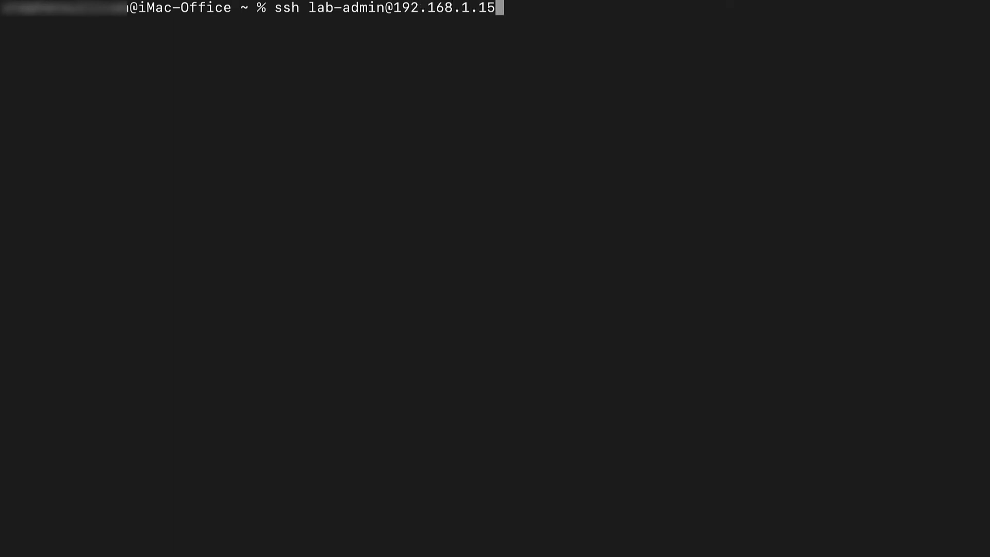
{"action": "key", "text": "Return"}
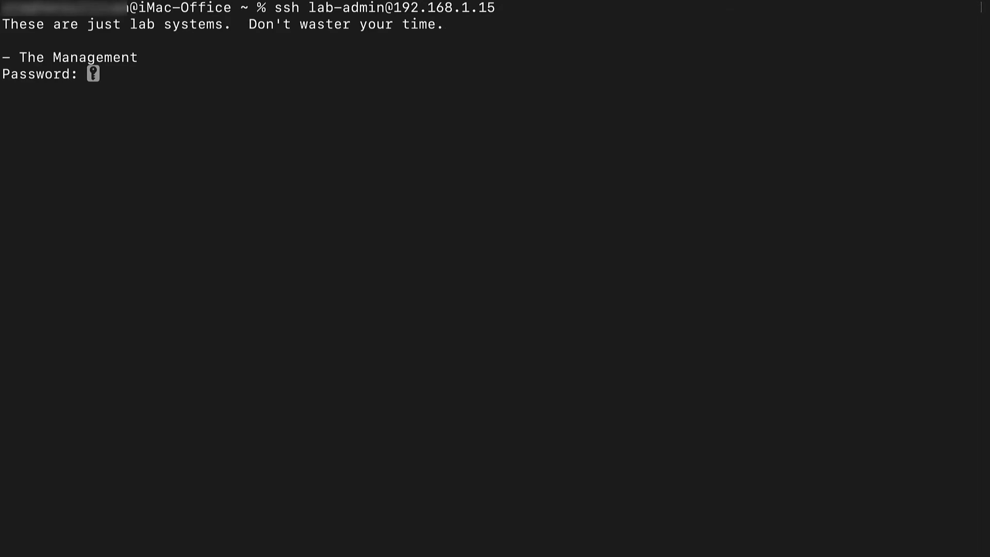
{"action": "key", "text": "Return"}
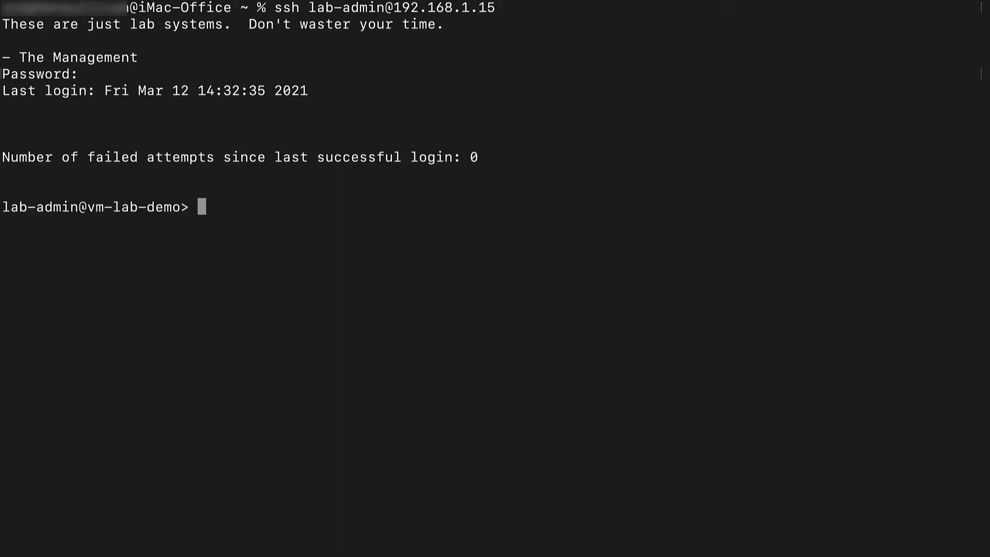
Step: List every IP-to-user mapping with "show user ip-user-mapping all", page through the output, and exit the SSH session
{"action": "type", "text": "show user ip-"}
{"action": "key", "text": "Tab"}
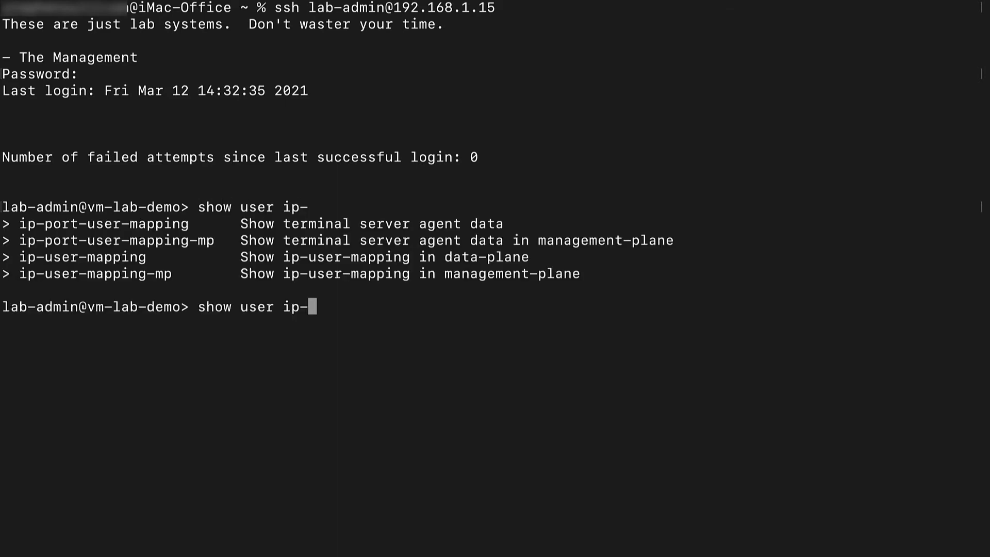
{"action": "type", "text": "u"}
{"action": "key", "text": "Tab"}
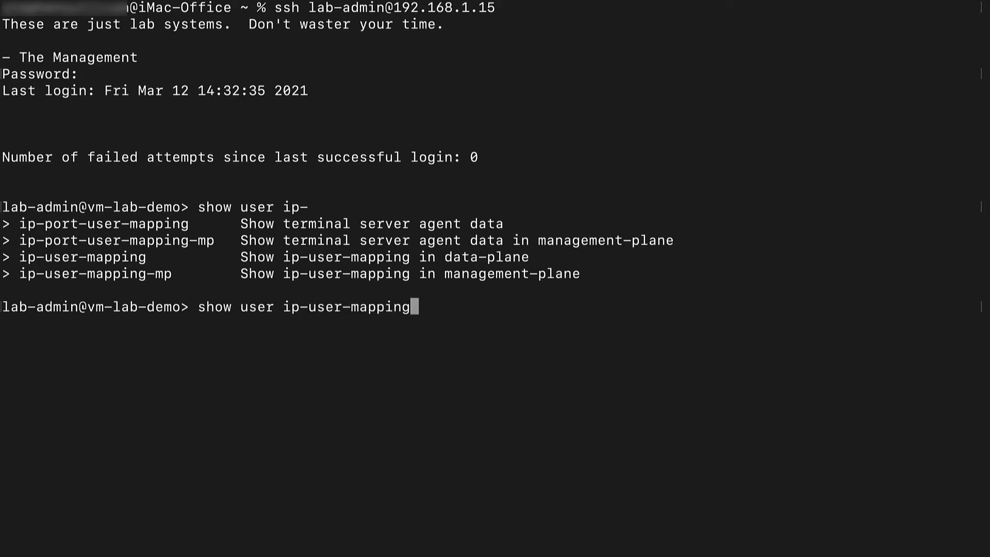
{"action": "key", "text": "Tab"}
{"action": "type", "text": "all"}
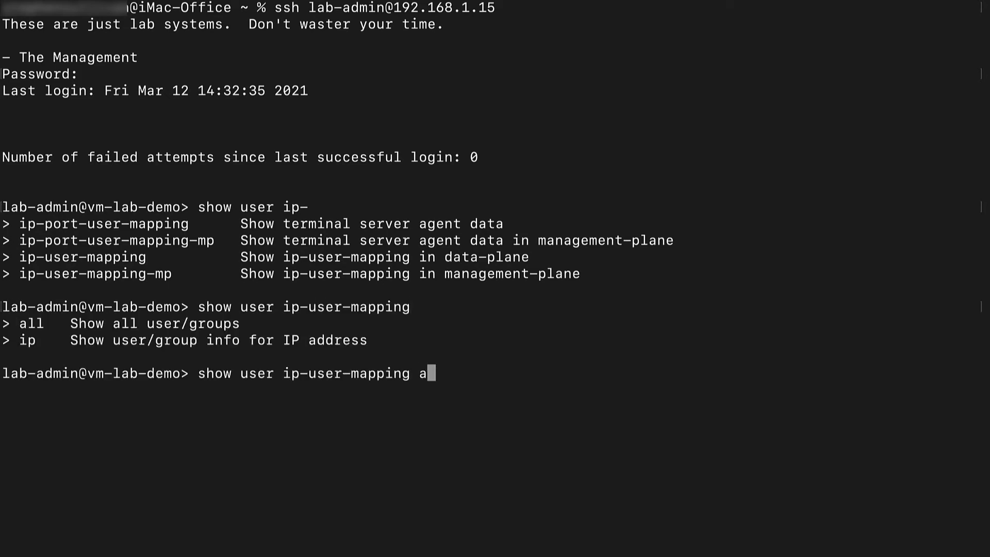
{"action": "key", "text": "Return"}
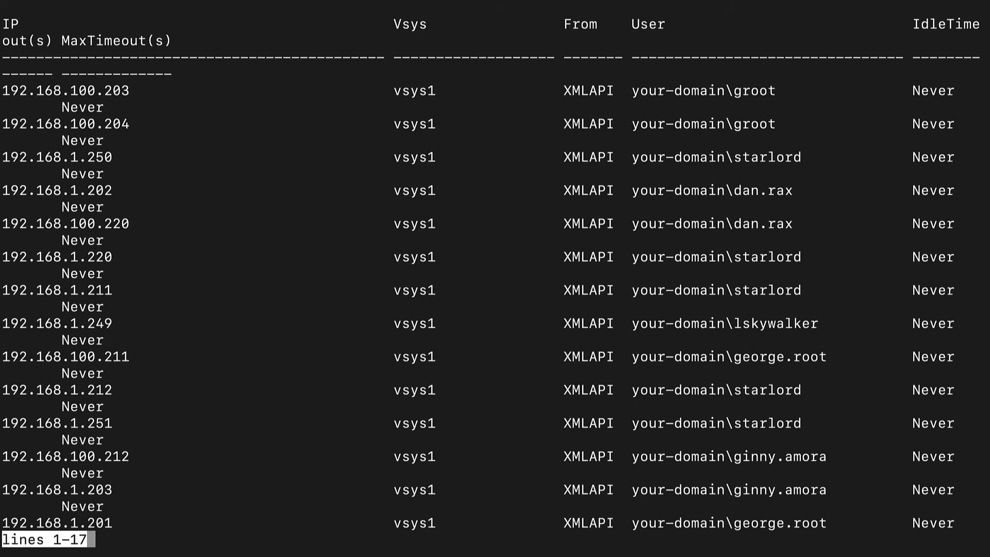
{"action": "key", "text": "super+minus"}
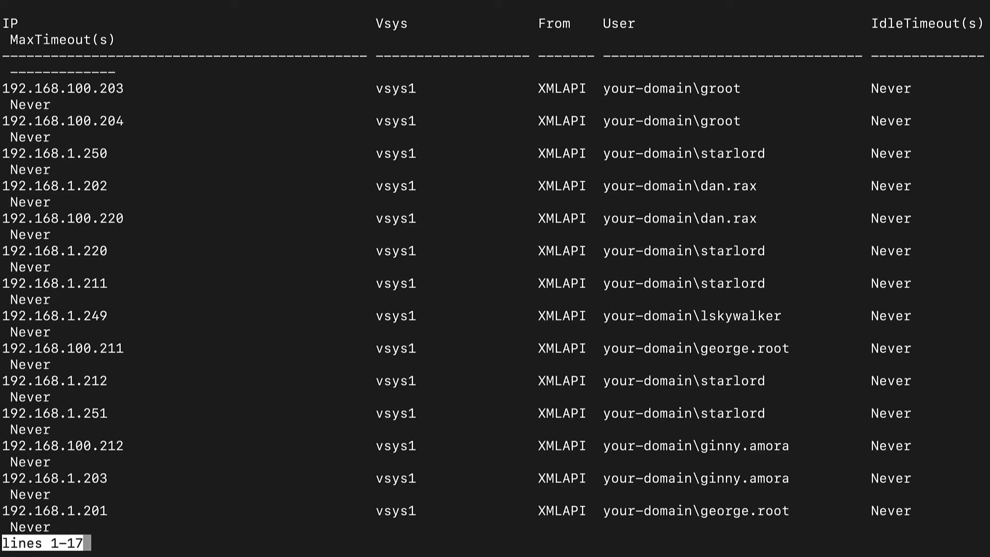
{"action": "key", "text": "space"}
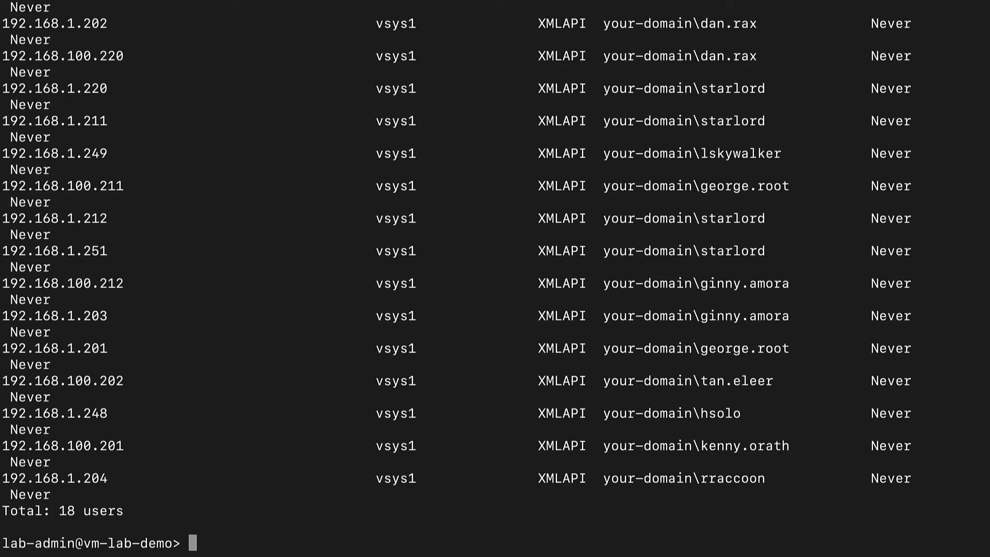
{"action": "type", "text": "exit"}
{"action": "key", "text": "Return"}
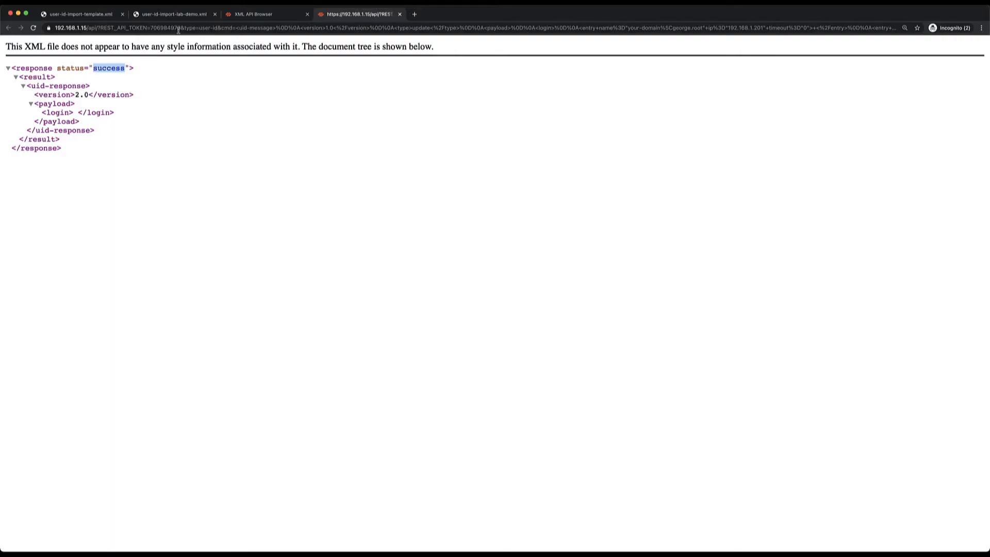
Step: Back in the firewall web interface, review source users in the Traffic log and user activity in the ACC
{"action": "left_click", "coordinate": [251, 16]}
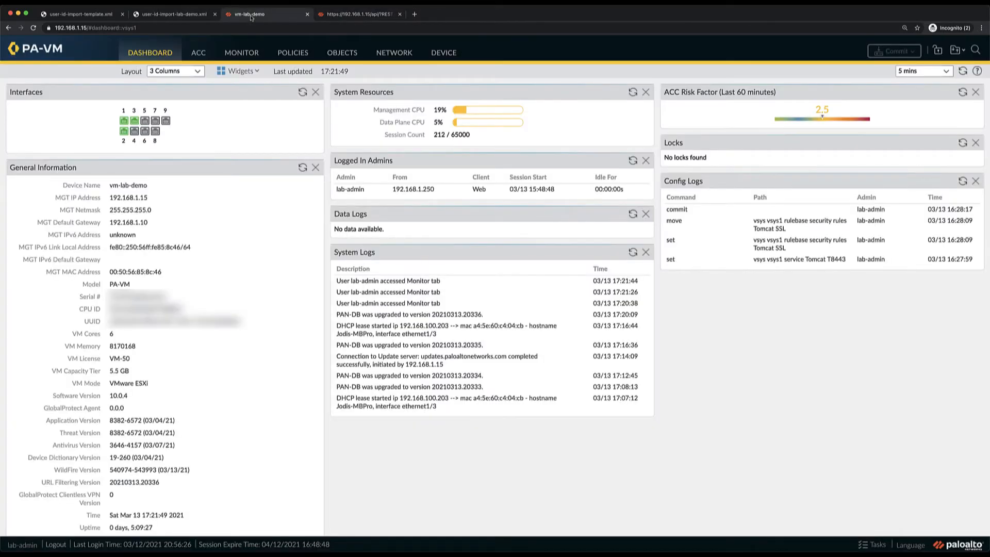
{"action": "left_click", "coordinate": [239, 54]}
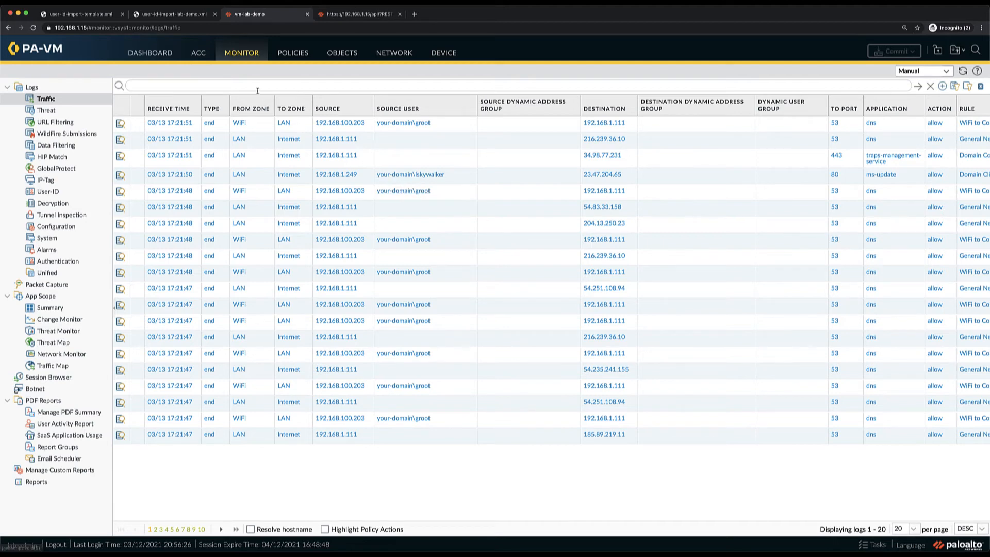
{"action": "left_click", "coordinate": [202, 54]}
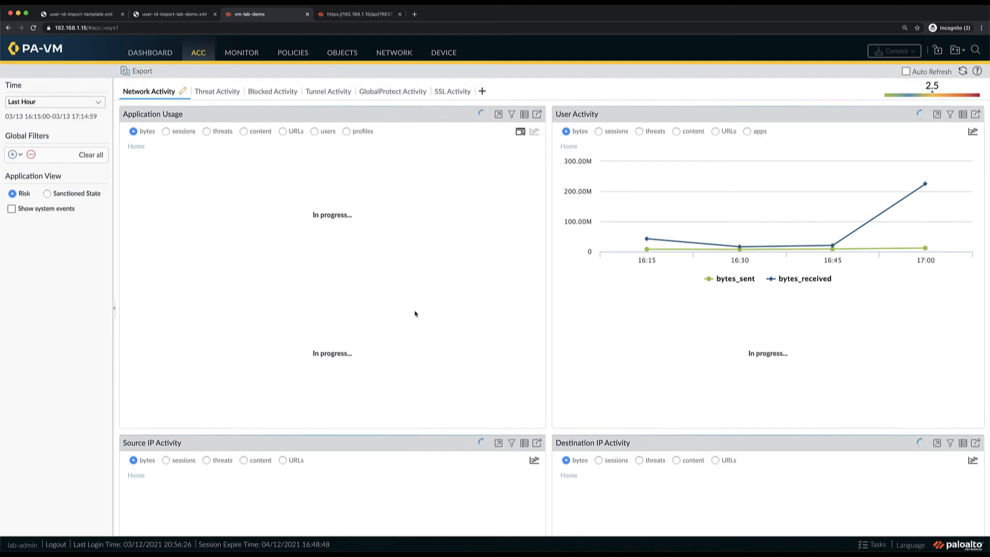
{"action": "scroll", "coordinate": [433, 341], "scroll_direction": "down", "scroll_amount": 2}
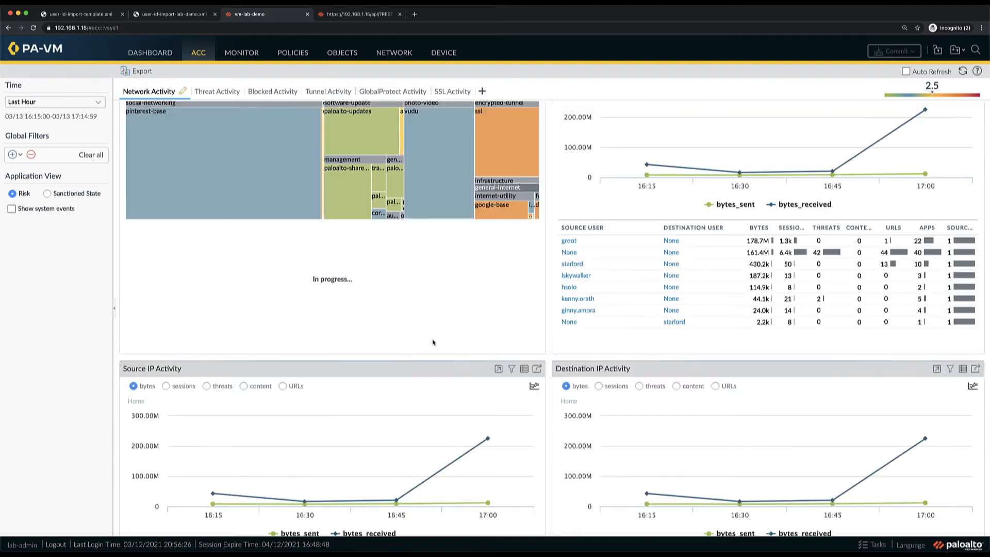
{"action": "scroll", "coordinate": [432, 342], "scroll_direction": "down", "scroll_amount": 2}
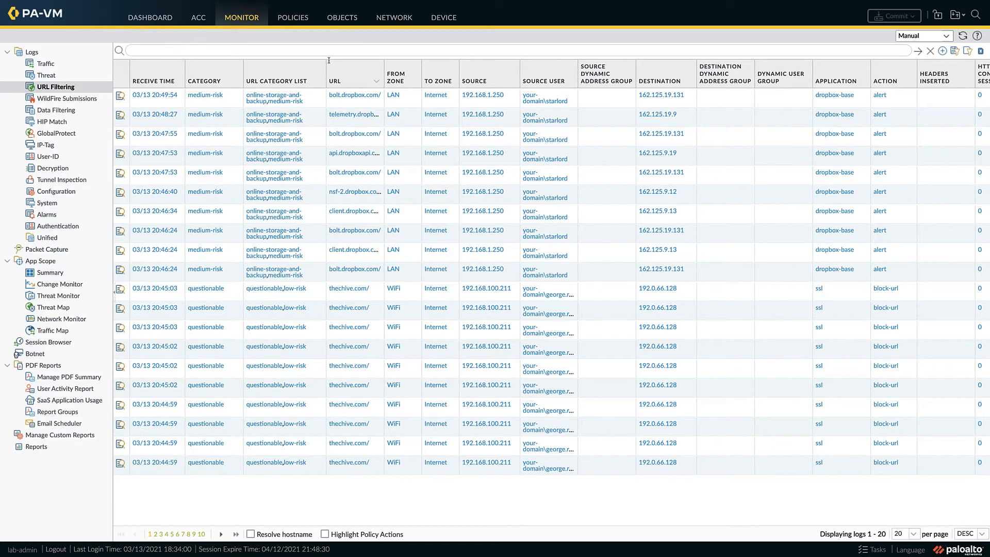
Step: In the URL Filtering profile "Your Policy", set site access for the questionable category to allow
{"action": "left_click", "coordinate": [343, 20]}
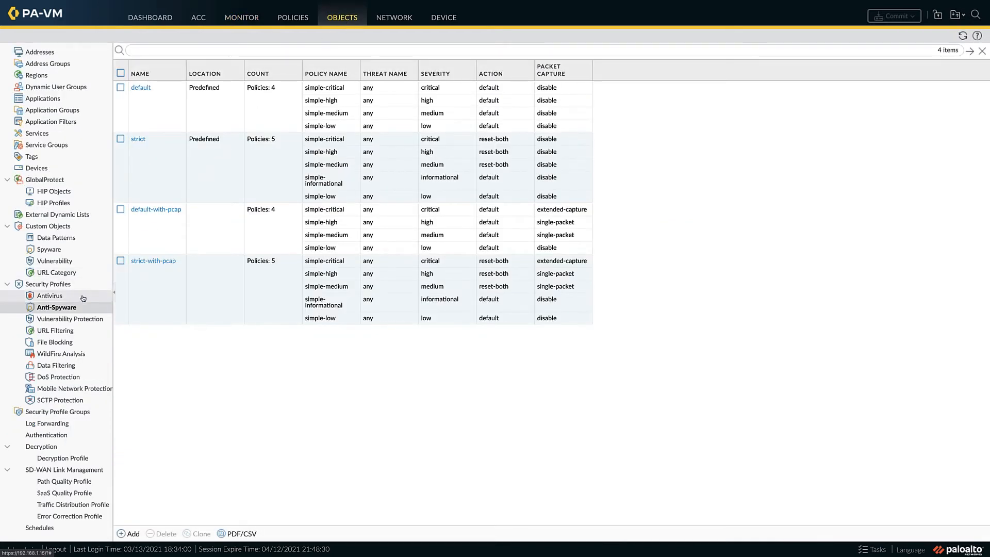
{"action": "left_click", "coordinate": [53, 332]}
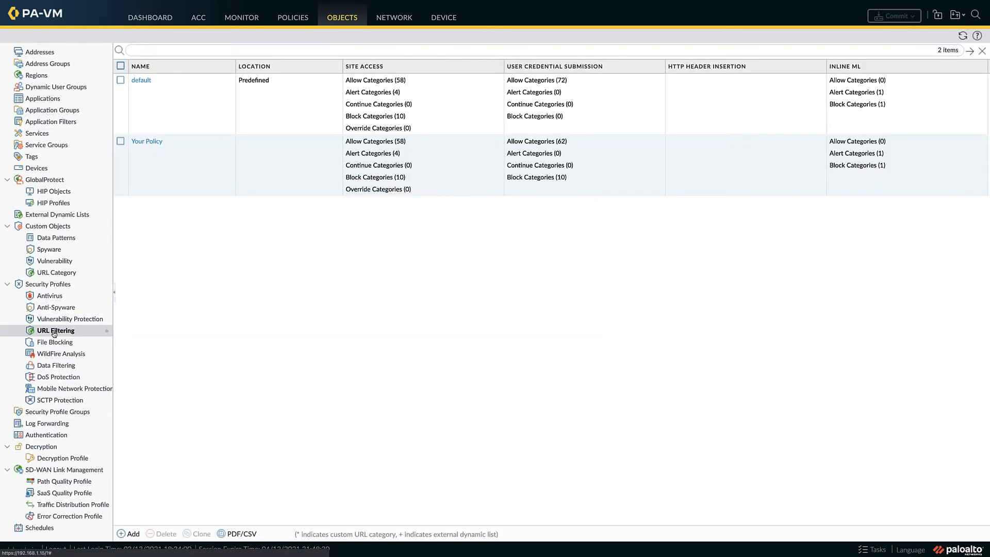
{"action": "left_click", "coordinate": [147, 141]}
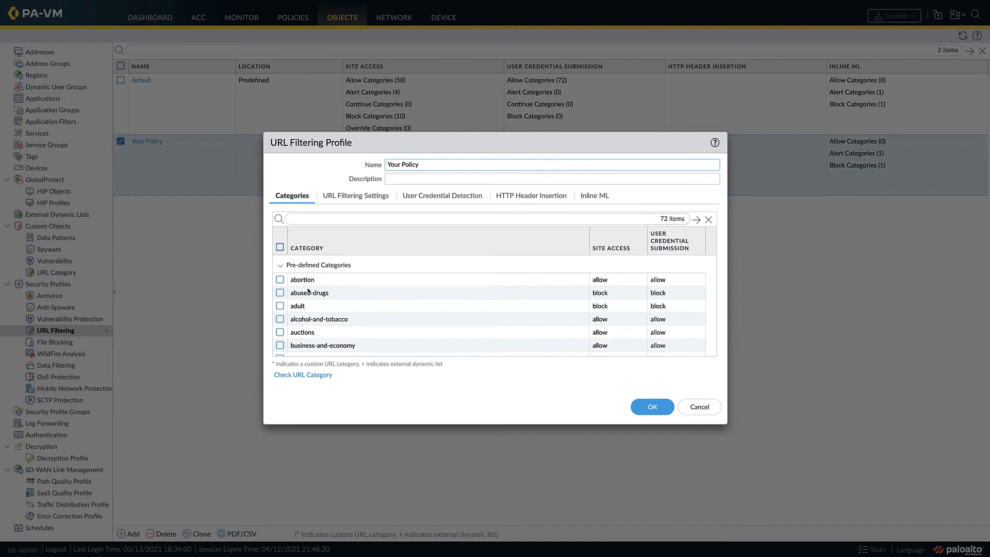
{"action": "scroll", "coordinate": [338, 320], "scroll_direction": "down", "scroll_amount": 5}
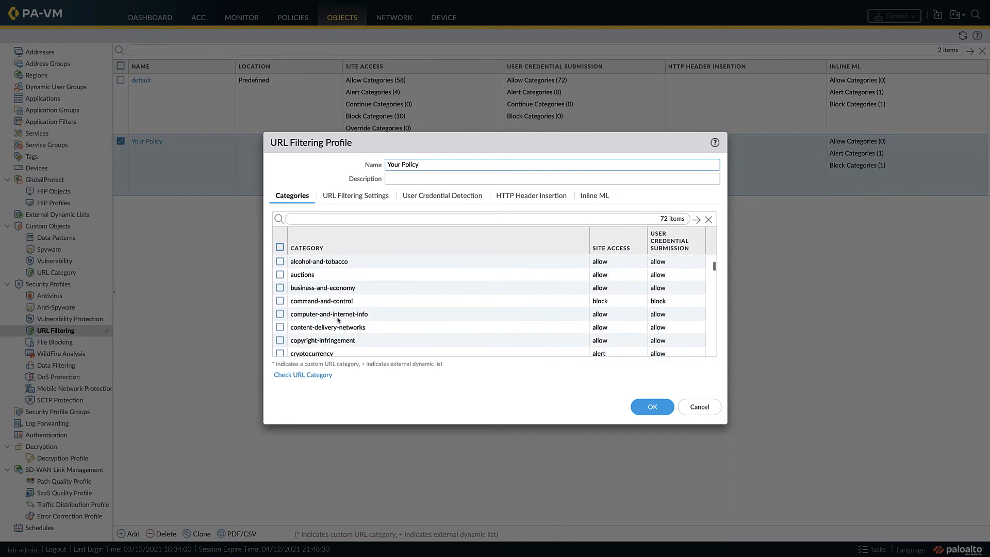
{"action": "scroll", "coordinate": [338, 320], "scroll_direction": "down", "scroll_amount": 5}
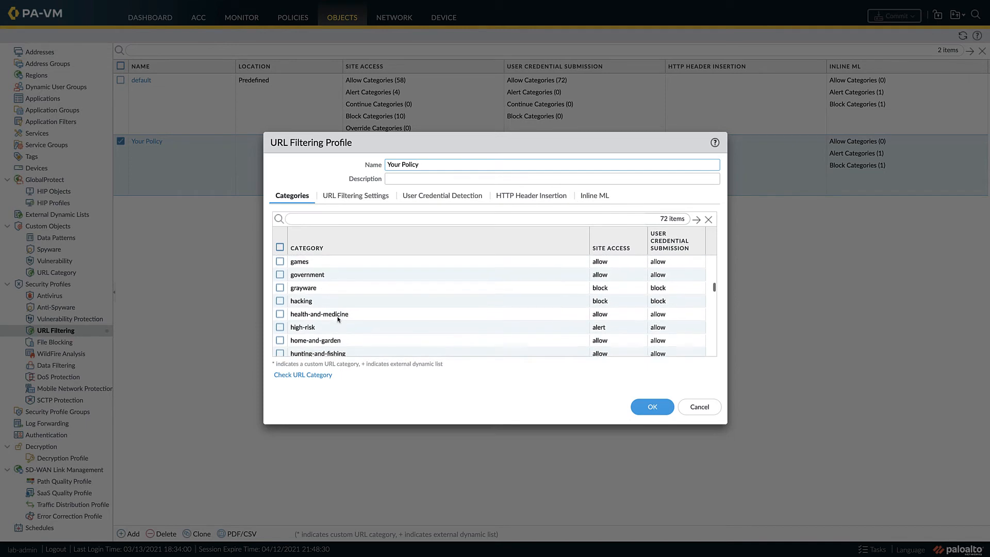
{"action": "scroll", "coordinate": [338, 320], "scroll_direction": "down", "scroll_amount": 5}
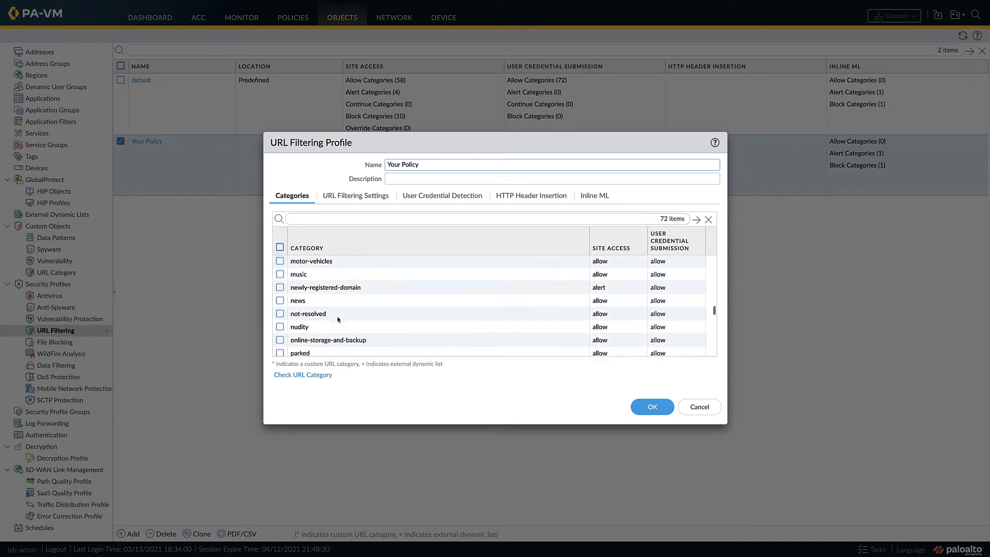
{"action": "scroll", "coordinate": [338, 320], "scroll_direction": "down", "scroll_amount": 4}
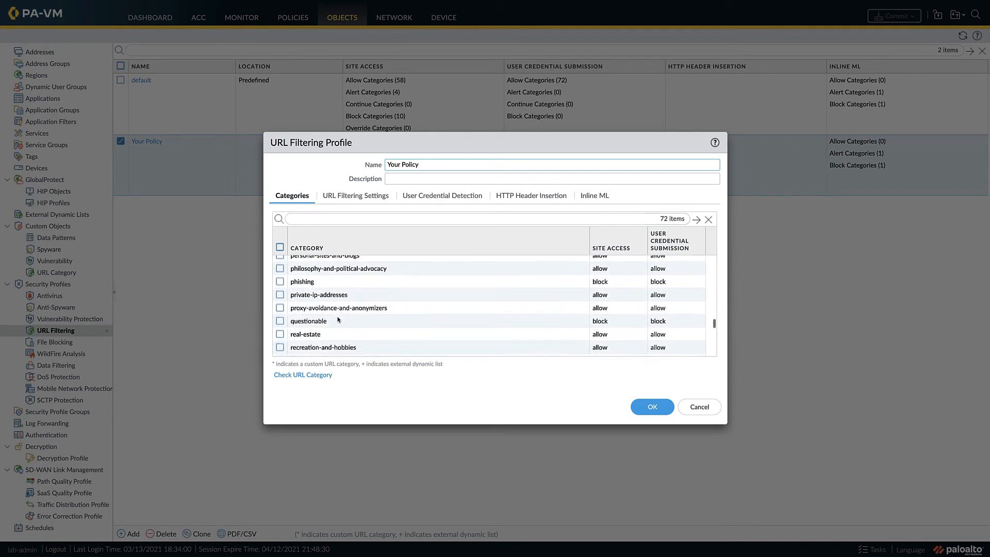
{"action": "left_click", "coordinate": [598, 318]}
{"action": "left_click", "coordinate": [600, 319]}
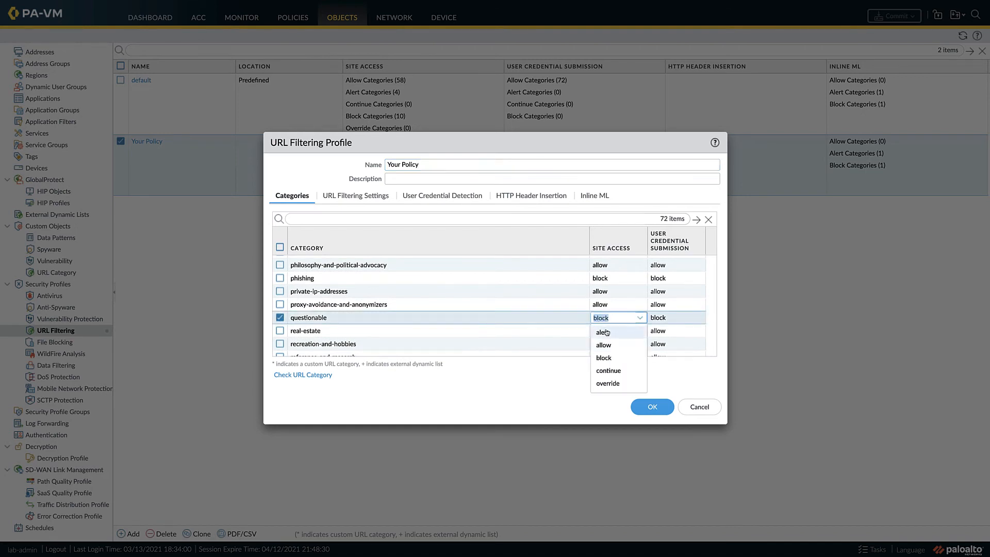
{"action": "left_click", "coordinate": [604, 346]}
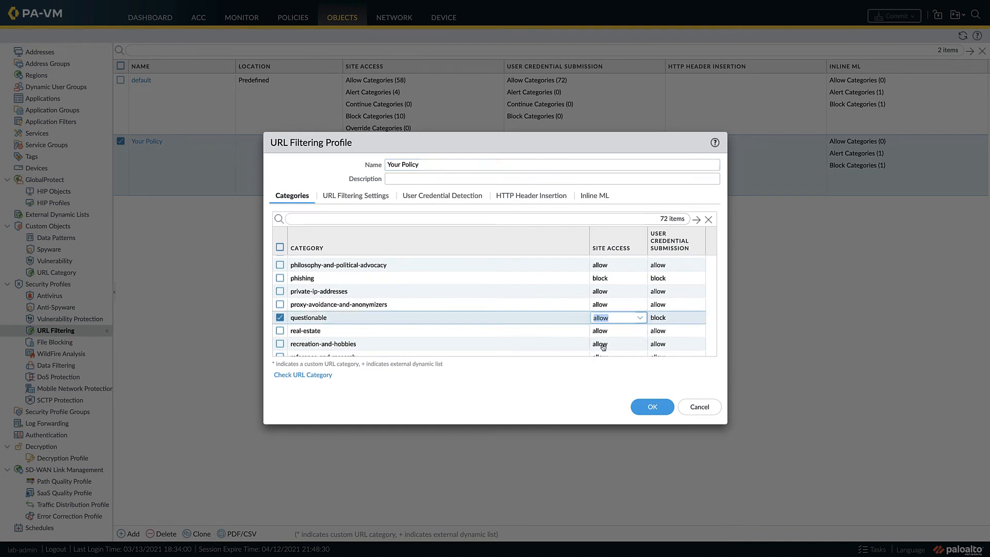
Step: Set user credential submission for the questionable category to allow and save the profile
{"action": "left_click", "coordinate": [662, 320]}
{"action": "left_click", "coordinate": [661, 345]}
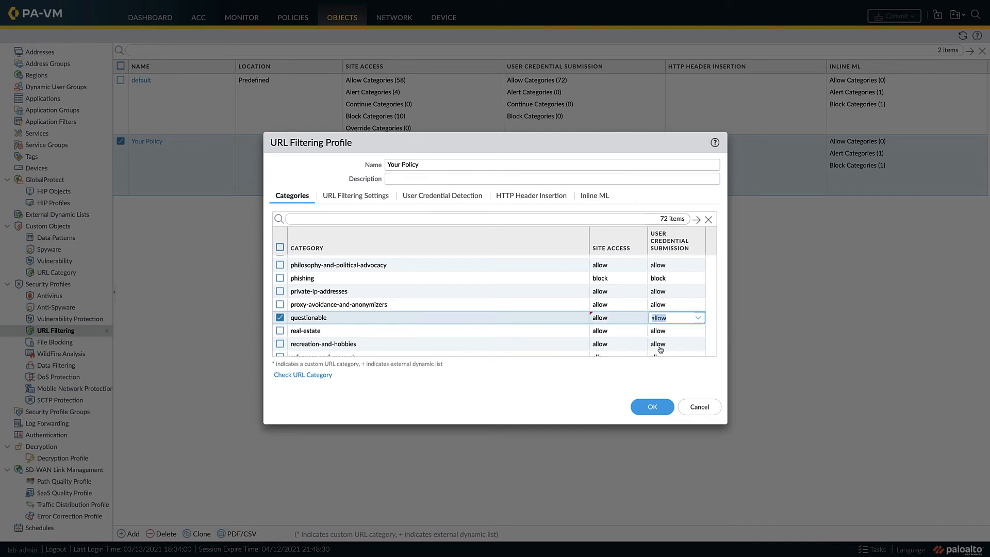
{"action": "left_click", "coordinate": [647, 407]}
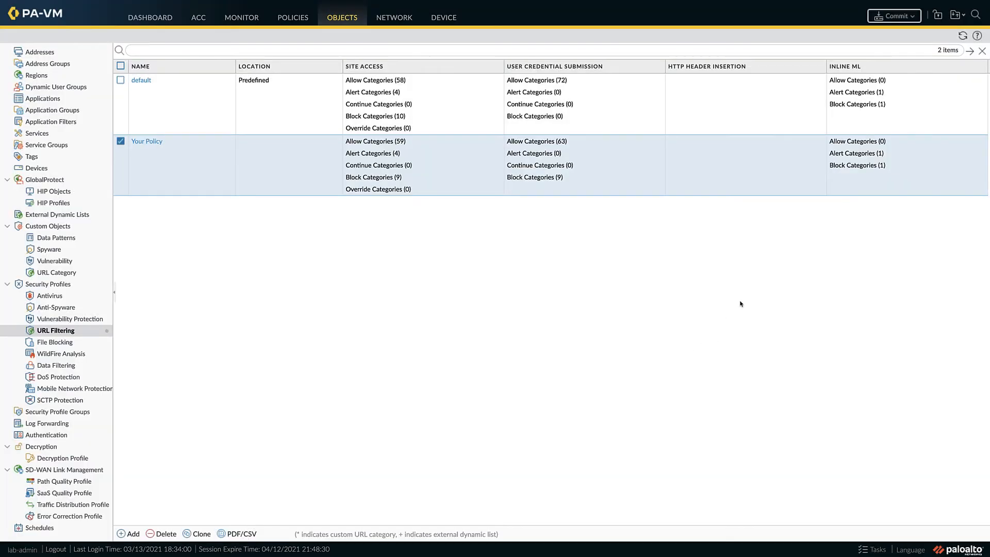
Step: Commit all changes to the firewall and close the commit status report
{"action": "left_click", "coordinate": [891, 17]}
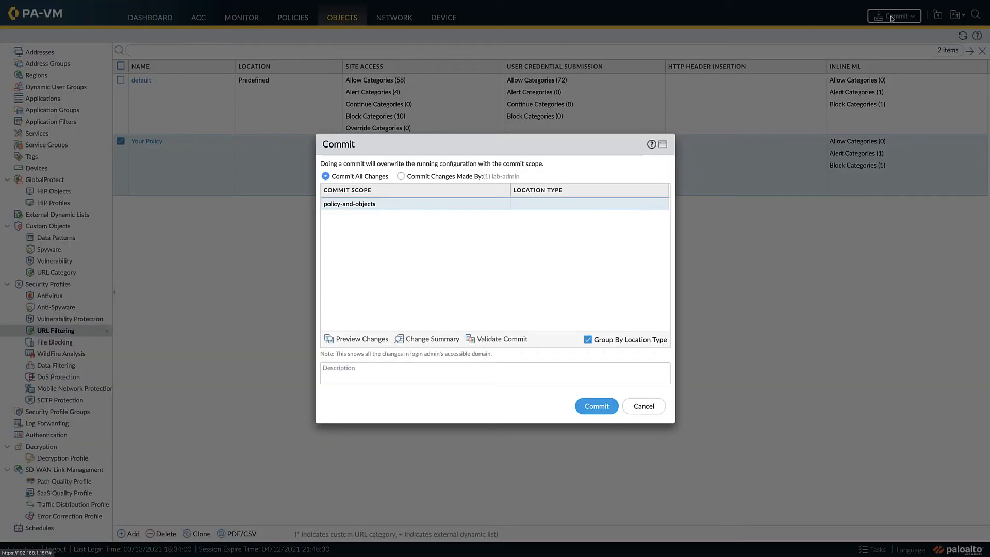
{"action": "left_click", "coordinate": [598, 407]}
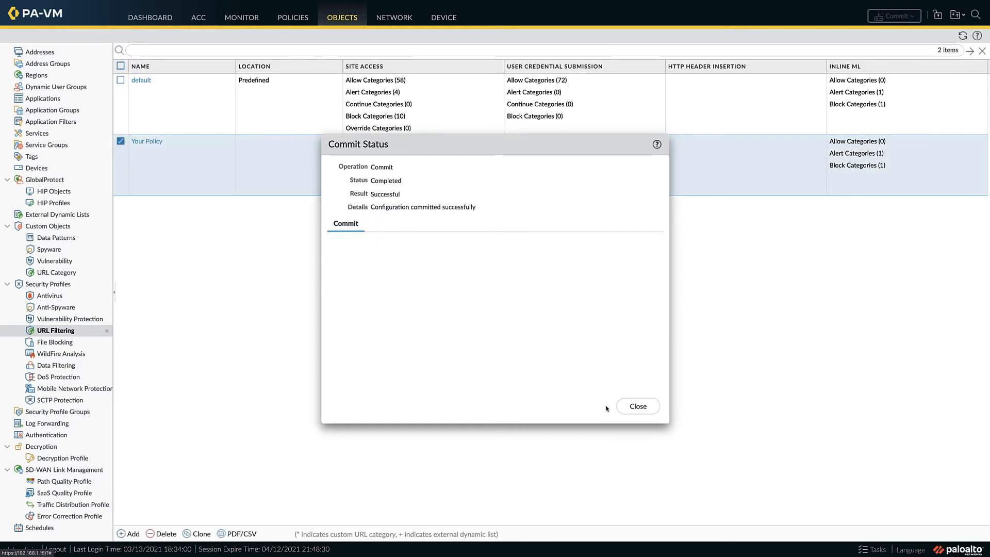
{"action": "left_click", "coordinate": [637, 406]}
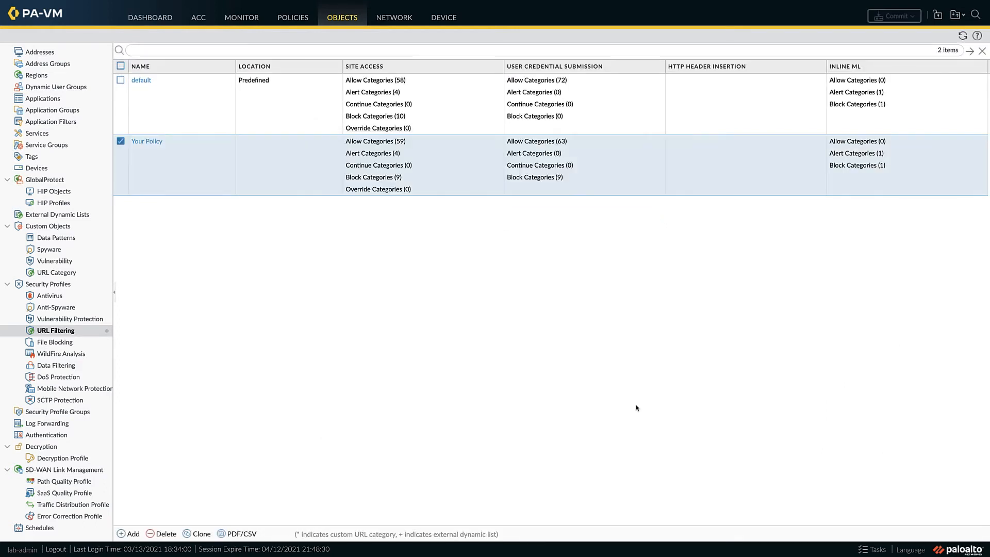
Step: From the Bing results for online gambling, open the onlinecasinofbk.com result to test URL blocking
{"action": "left_click", "coordinate": [167, 20]}
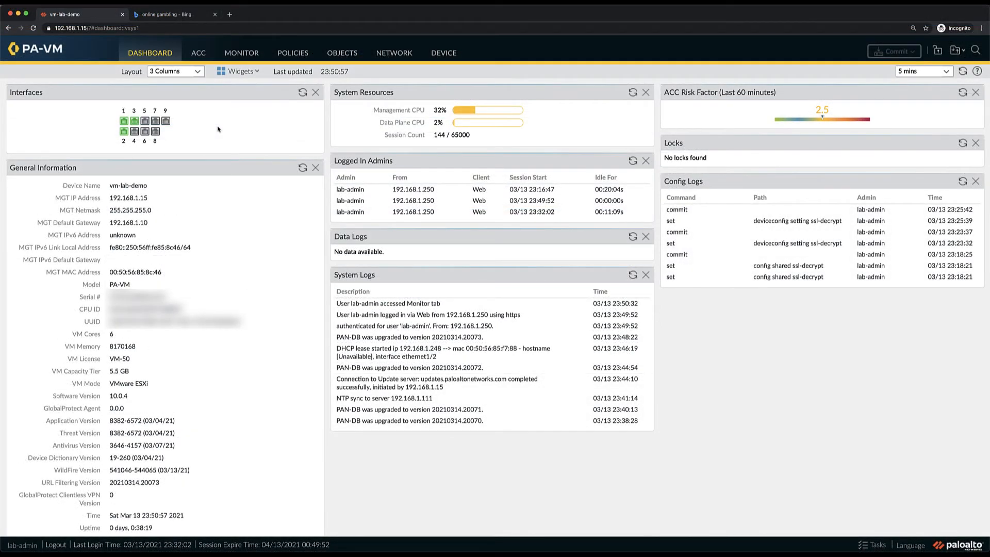
{"action": "left_click", "coordinate": [191, 14]}
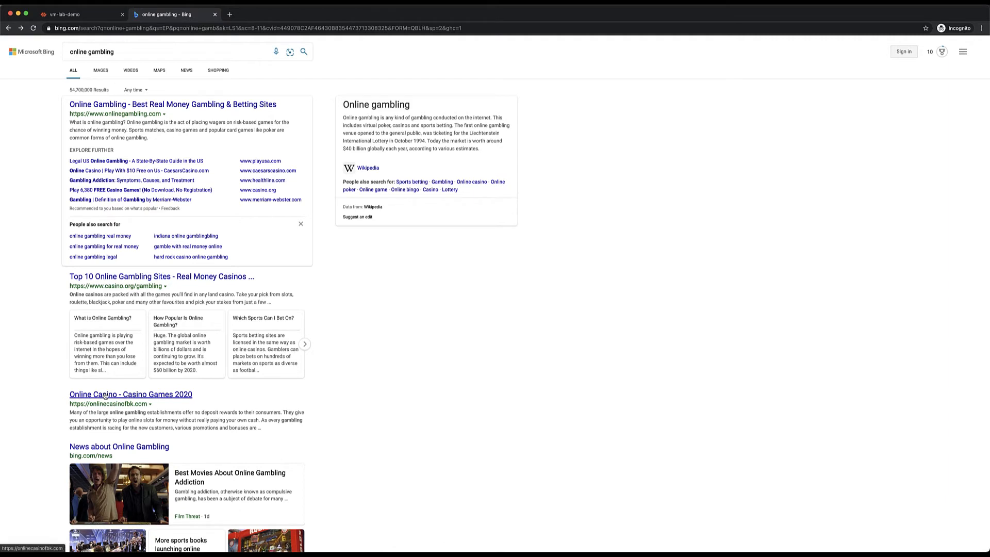
{"action": "left_click", "coordinate": [105, 395]}
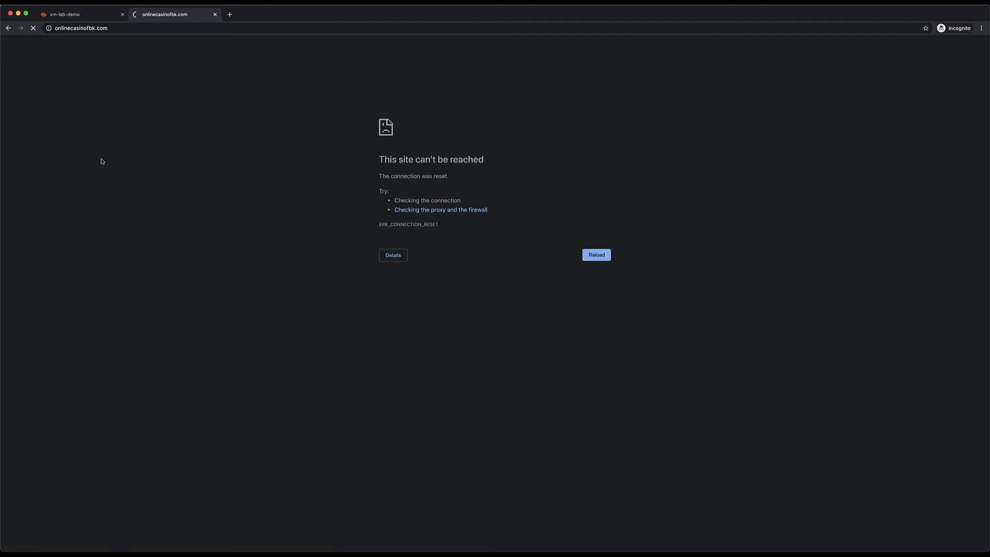
Step: Back in the firewall web interface, show the URL Filtering log and adjust its columns to fit their contents
{"action": "left_click", "coordinate": [78, 15]}
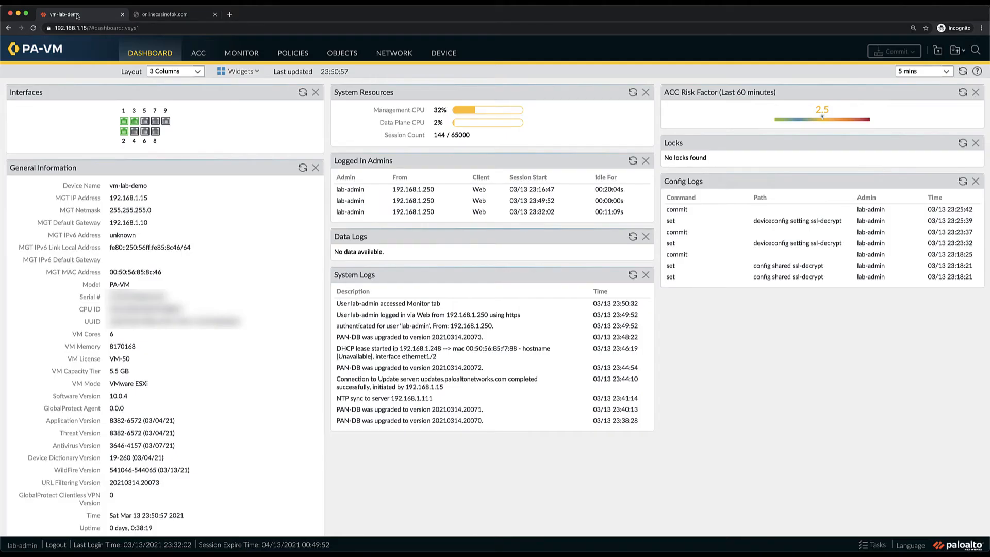
{"action": "left_click", "coordinate": [235, 54]}
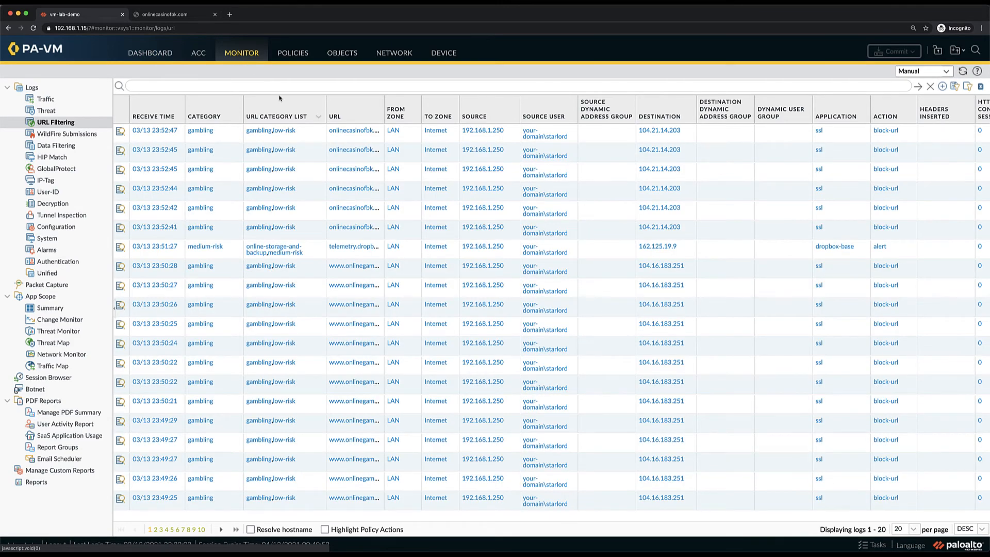
{"action": "left_click", "coordinate": [321, 117]}
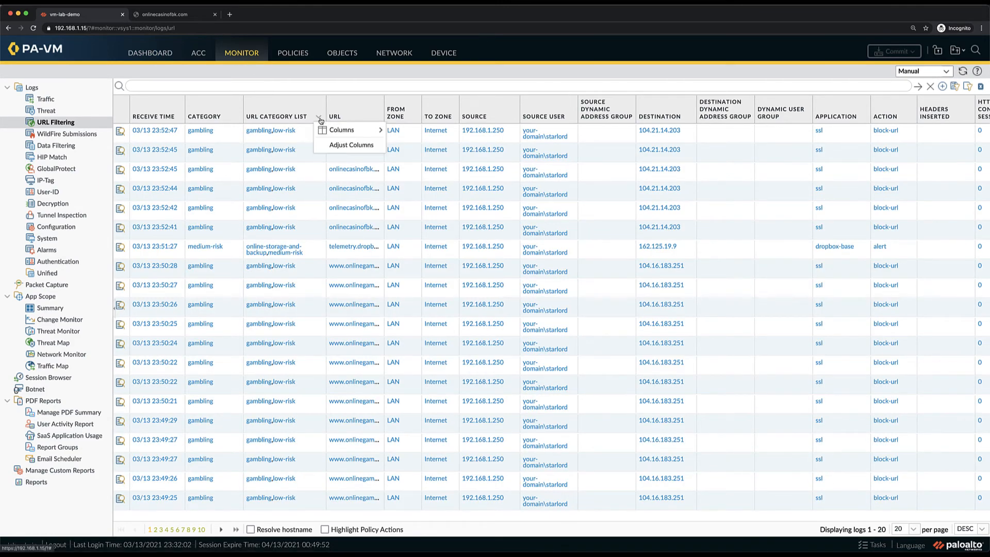
{"action": "left_click", "coordinate": [334, 140]}
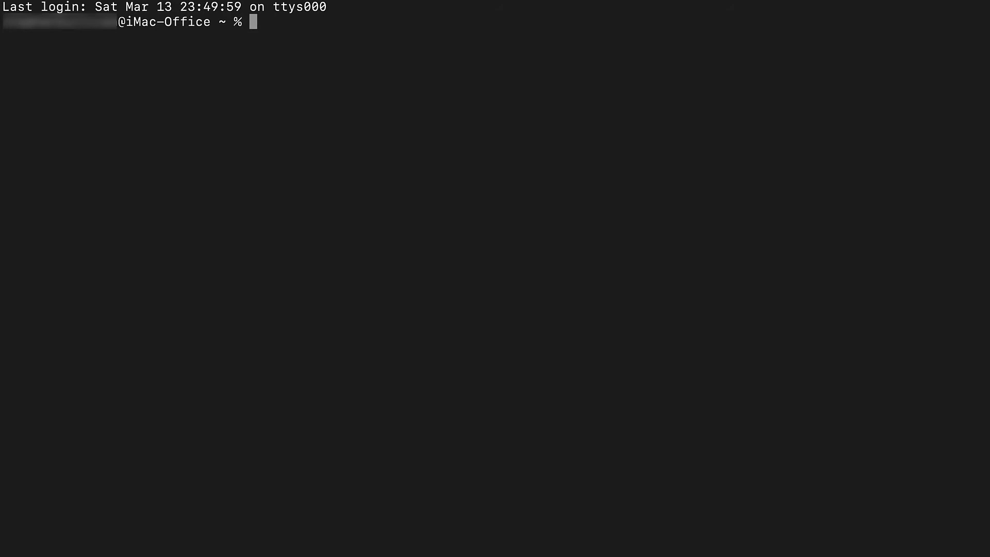
{"action": "type", "text": "ssh lab-admin@192.168.1.15"}
{"action": "key", "text": "Return"}
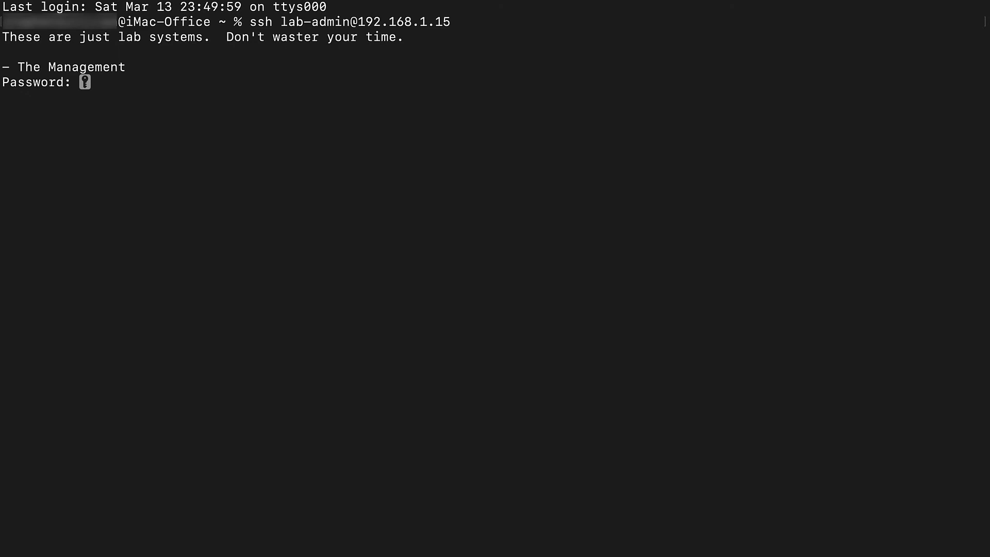
{"action": "key", "text": "Return"}
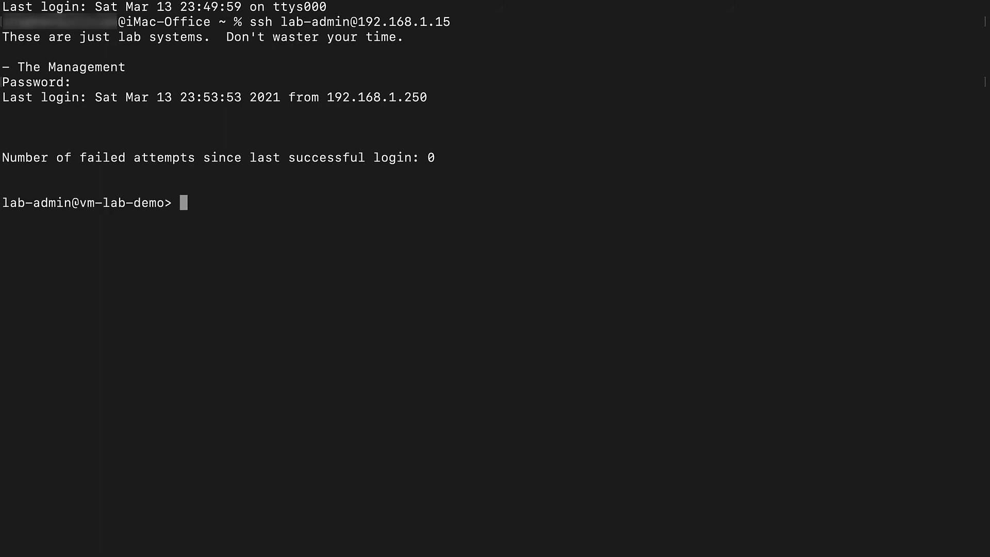
Step: Enter configuration mode and enable the SSL decryption URL proxy with "set deviceconfig setting ssl-decrypt url-proxy yes"
{"action": "type", "text": "configure"}
{"action": "key", "text": "Return"}
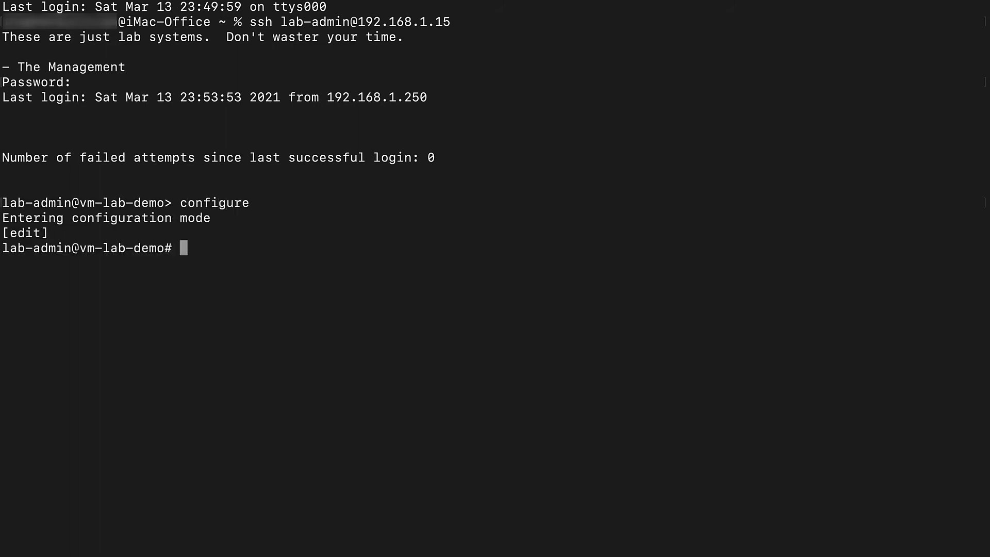
{"action": "type", "text": "set devicec"}
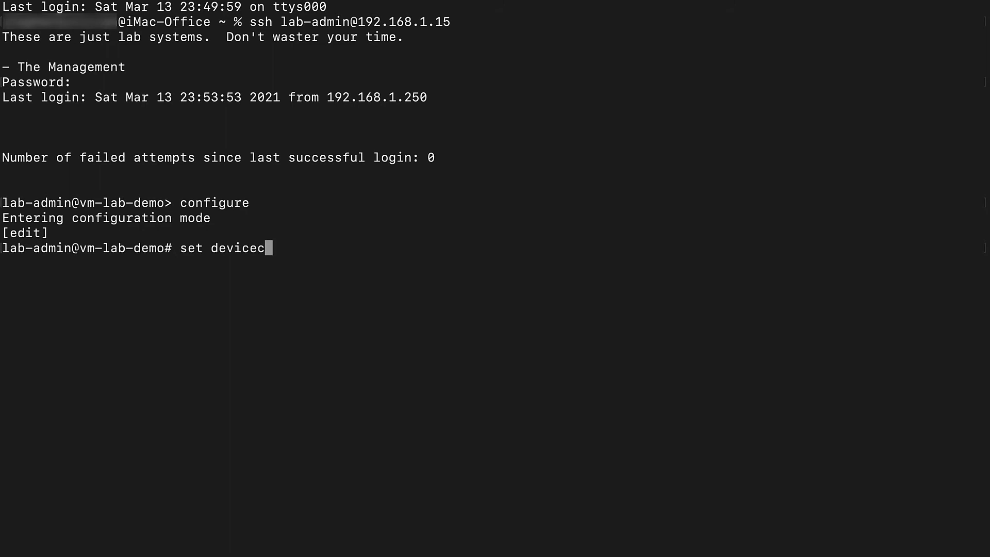
{"action": "key", "text": "Tab"}
{"action": "type", "text": "set"}
{"action": "key", "text": "Tab"}
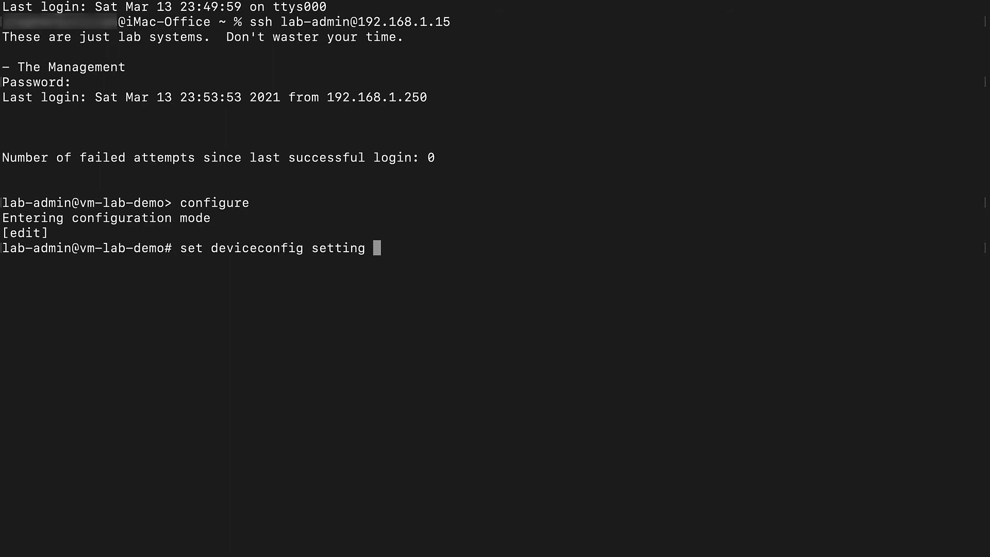
{"action": "type", "text": "ss"}
{"action": "key", "text": "Tab"}
{"action": "type", "text": "url-"}
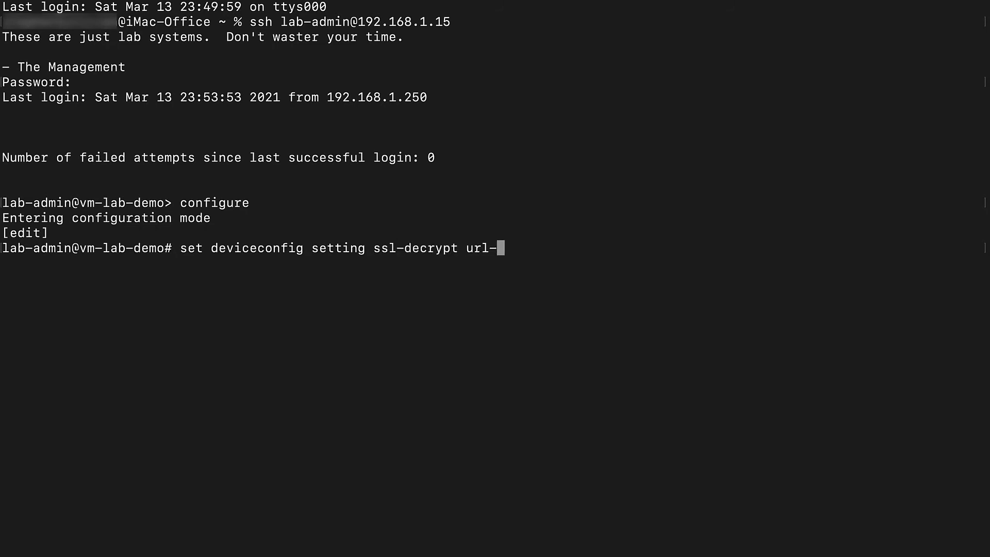
{"action": "type", "text": "p"}
{"action": "key", "text": "Tab"}
{"action": "type", "text": "yes"}
{"action": "key", "text": "Return"}
Step: Commit the configuration from the command line, and exit both configuration mode and the SSH session
{"action": "type", "text": "commit"}
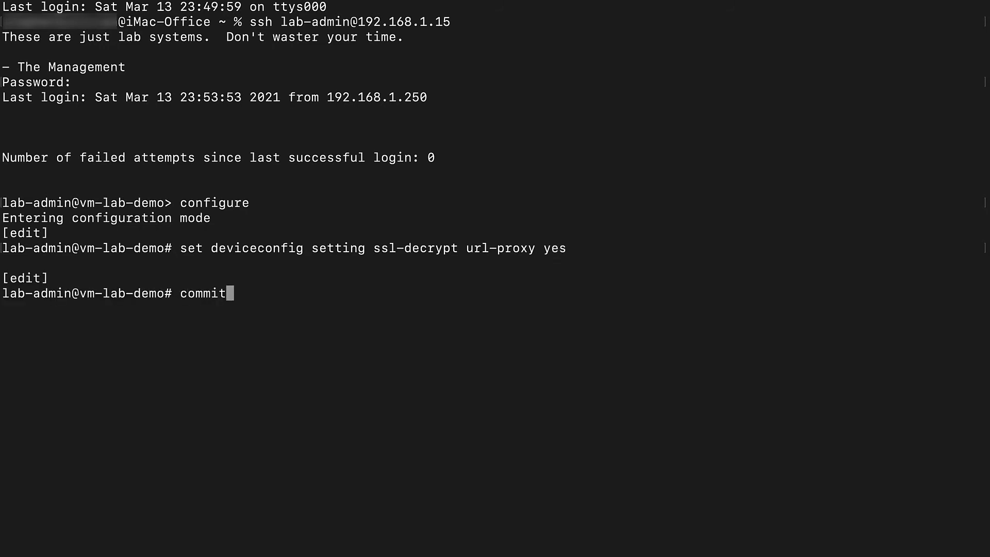
{"action": "key", "text": "Return"}
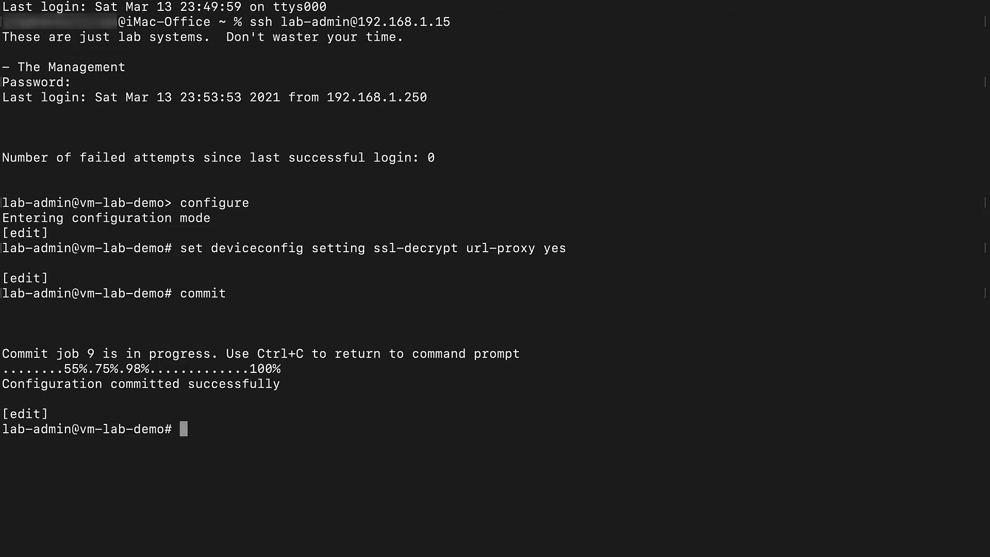
{"action": "type", "text": "exit"}
{"action": "key", "text": "Return"}
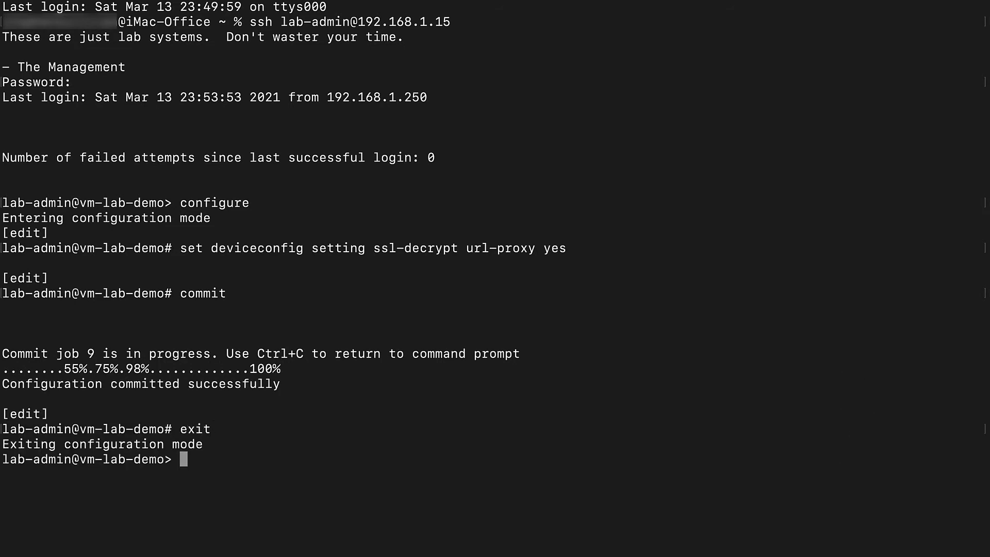
{"action": "type", "text": "exit"}
{"action": "key", "text": "Return"}
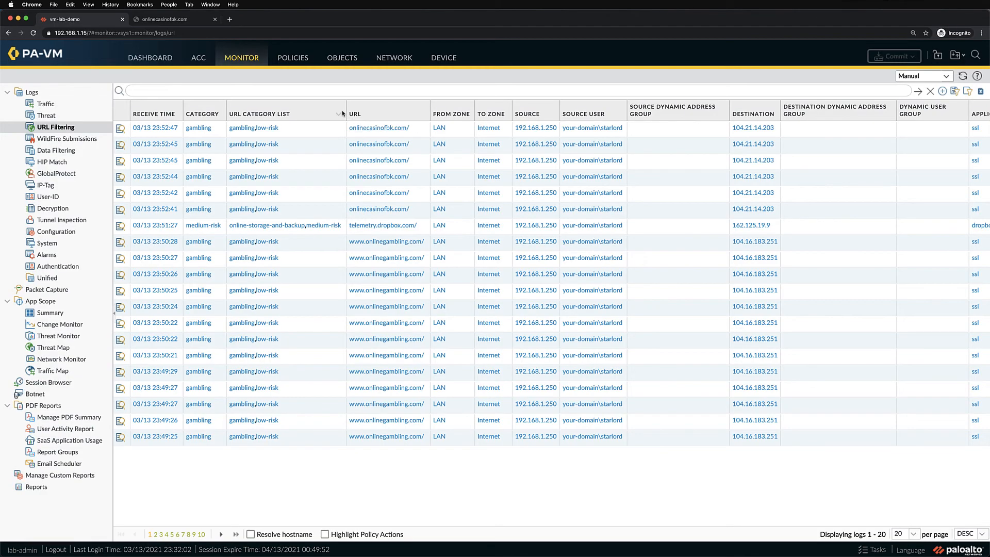
Step: In the browser, reload the onlinecasinofbk.com page to check how the firewall answers the request
{"action": "left_click", "coordinate": [184, 21]}
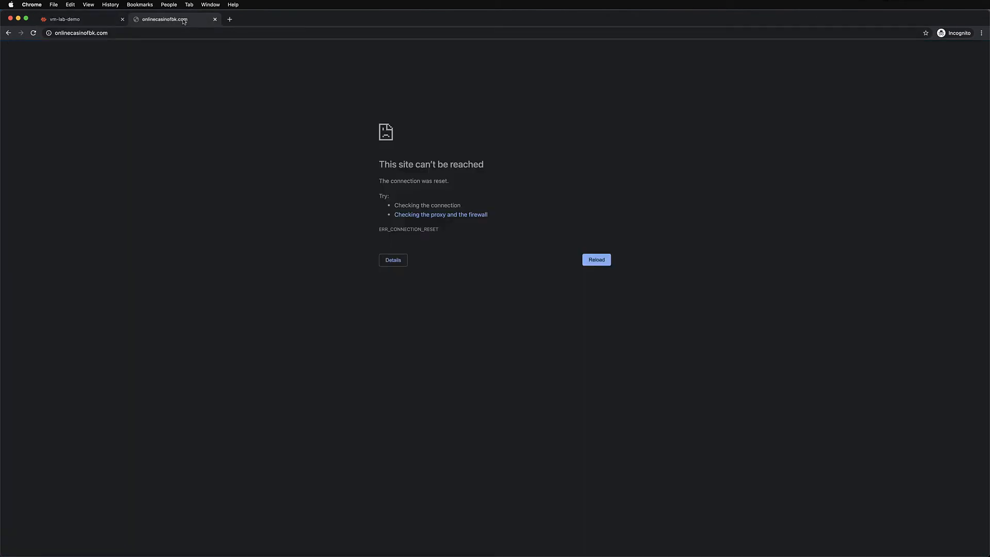
{"action": "left_click", "coordinate": [33, 33]}
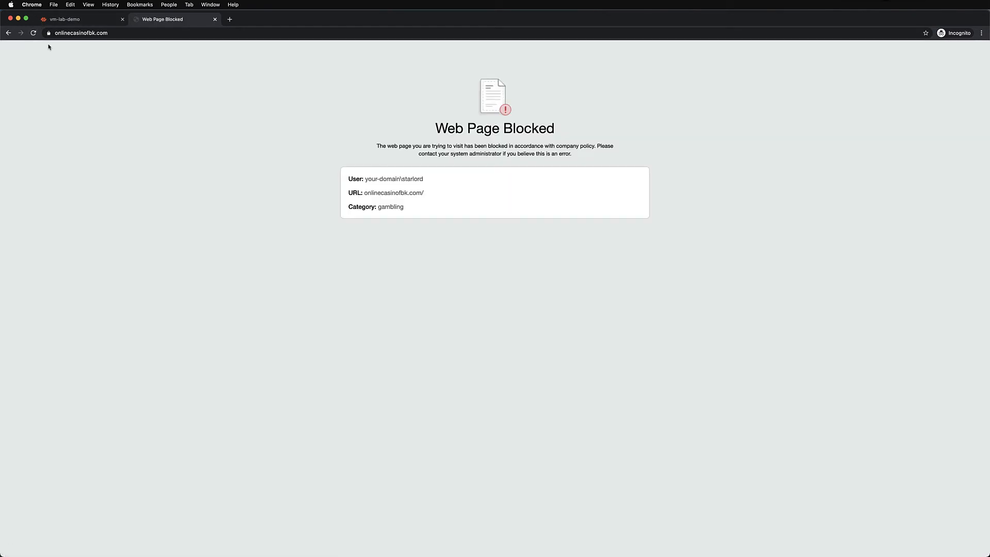
Step: In the firewall's web interface, add a new URL Filtering security profile named "Allow Continue"
{"action": "left_click", "coordinate": [88, 24]}
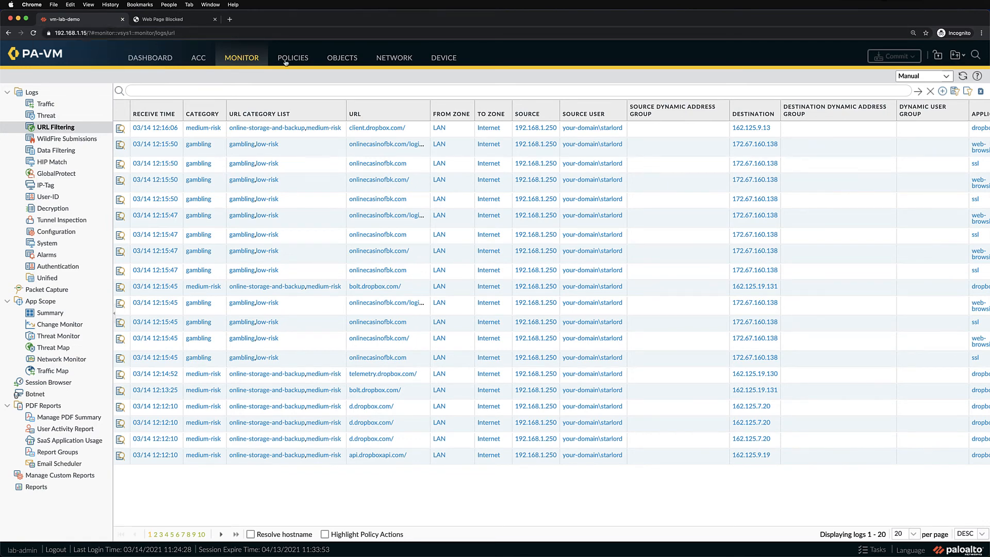
{"action": "left_click", "coordinate": [340, 61]}
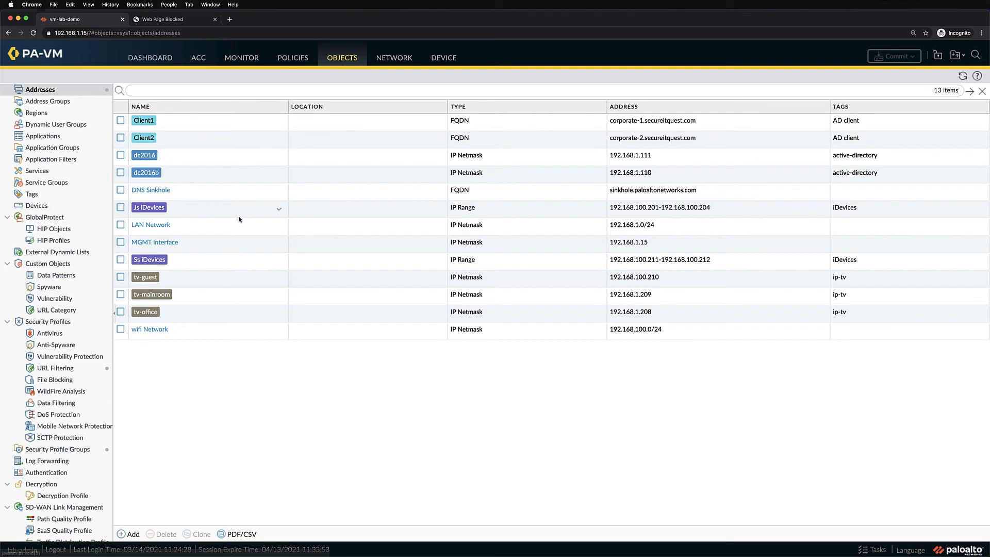
{"action": "left_click", "coordinate": [61, 372]}
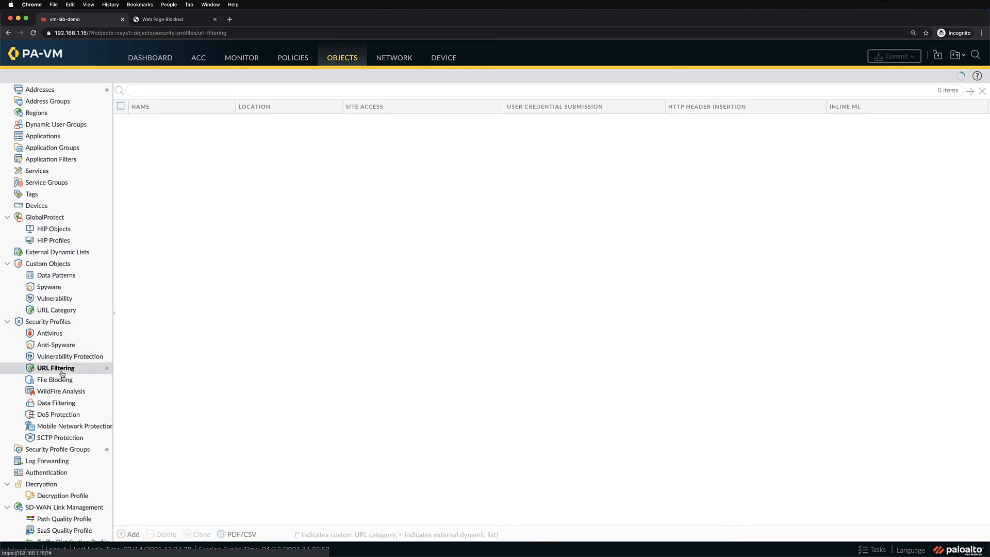
{"action": "left_click", "coordinate": [120, 183]}
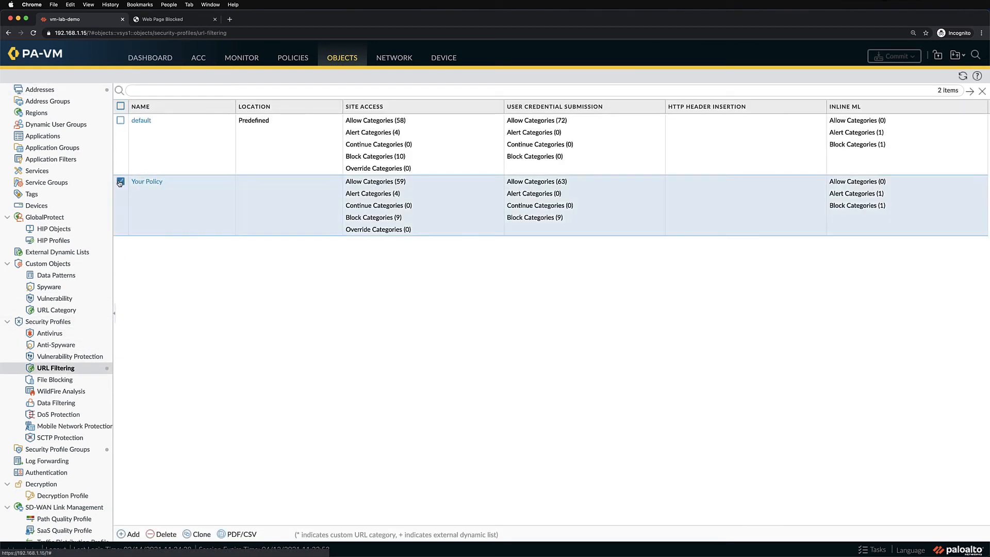
{"action": "left_click", "coordinate": [130, 534]}
{"action": "type", "text": "A"}
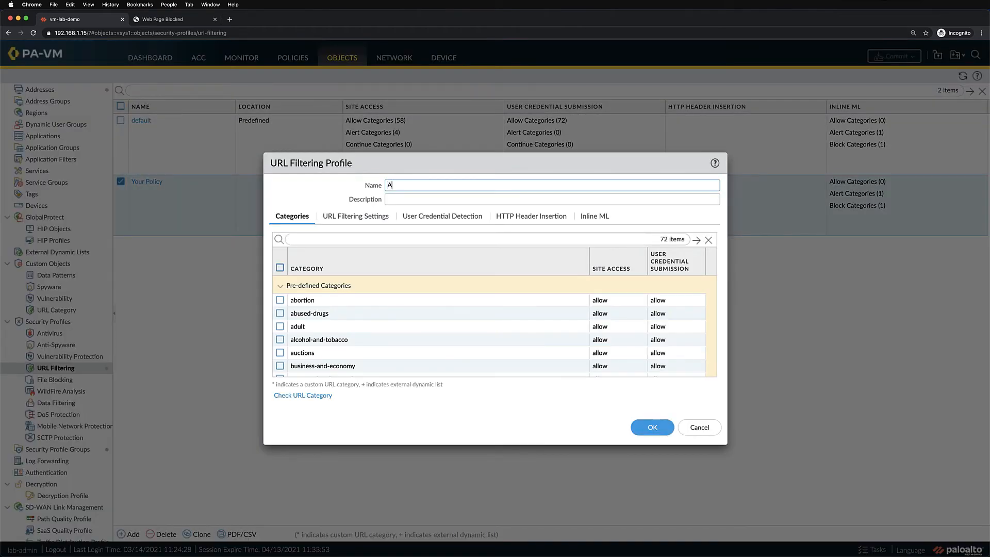
{"action": "type", "text": "llow Continue"}
Step: Set the gambling category's site access to continue in the Allow Continue profile and save the profile
{"action": "scroll", "coordinate": [570, 365], "scroll_direction": "down", "scroll_amount": 5}
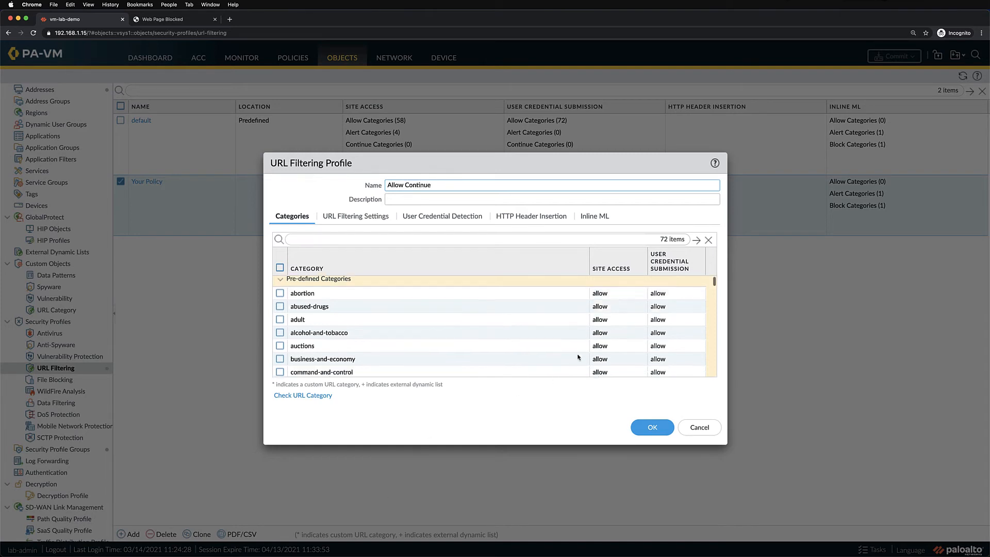
{"action": "scroll", "coordinate": [578, 357], "scroll_direction": "down", "scroll_amount": 3}
{"action": "left_click", "coordinate": [599, 334]}
{"action": "left_click", "coordinate": [598, 334]}
{"action": "left_click", "coordinate": [605, 389]}
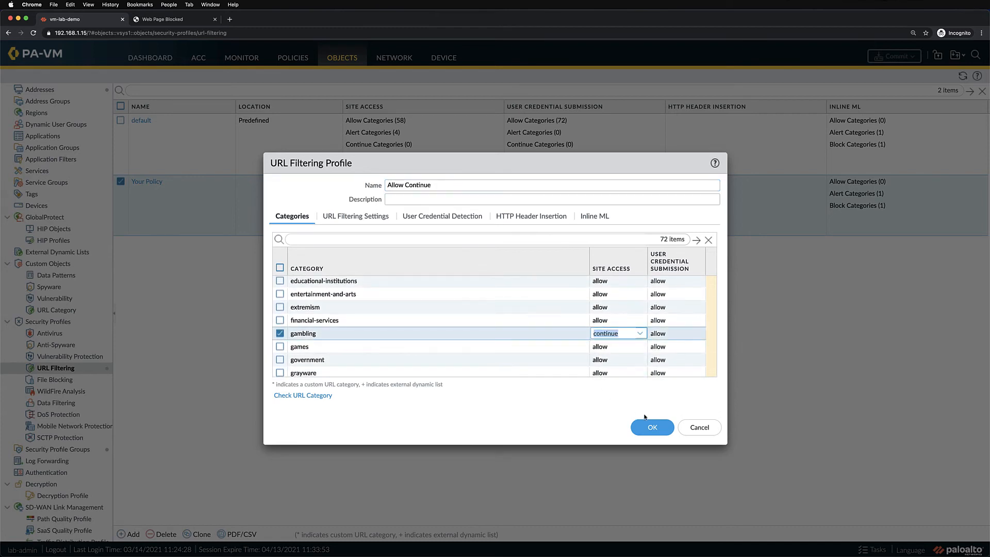
{"action": "left_click", "coordinate": [652, 427]}
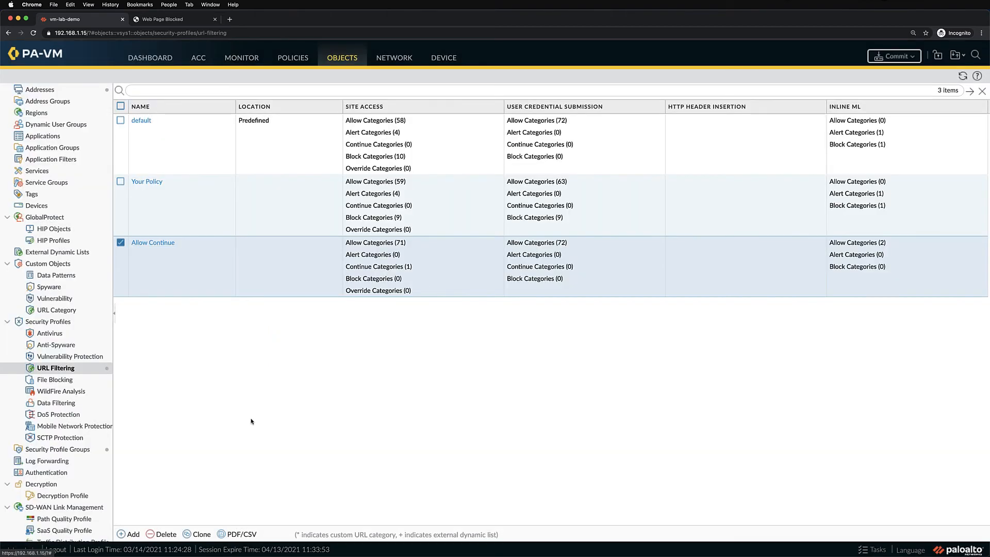
Step: Clone the default security profile group
{"action": "left_click", "coordinate": [56, 449]}
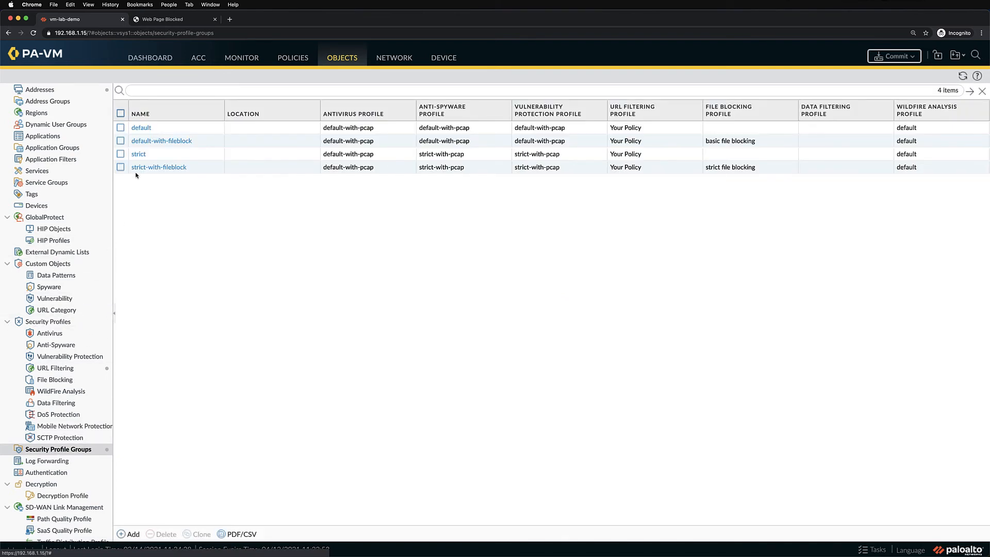
{"action": "left_click", "coordinate": [122, 128]}
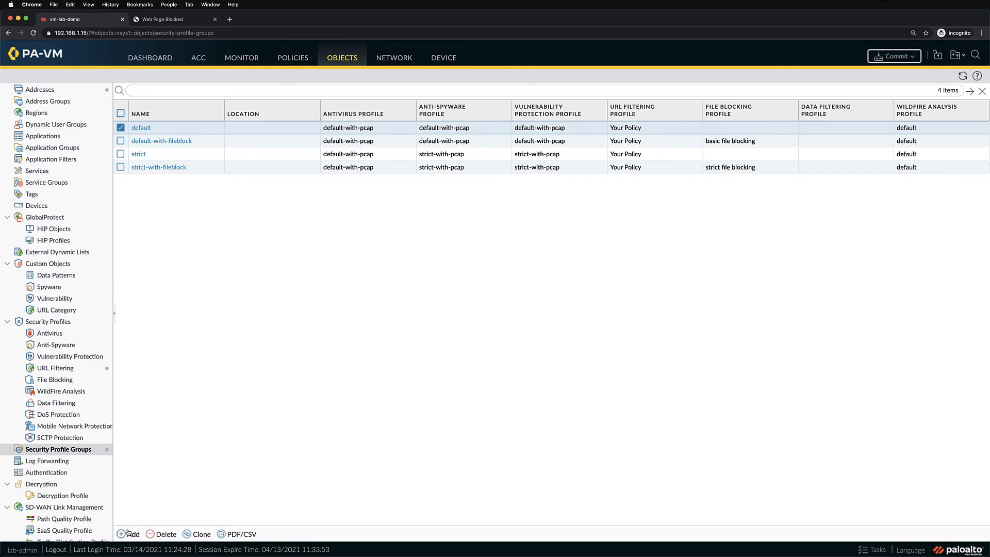
{"action": "left_click", "coordinate": [197, 534]}
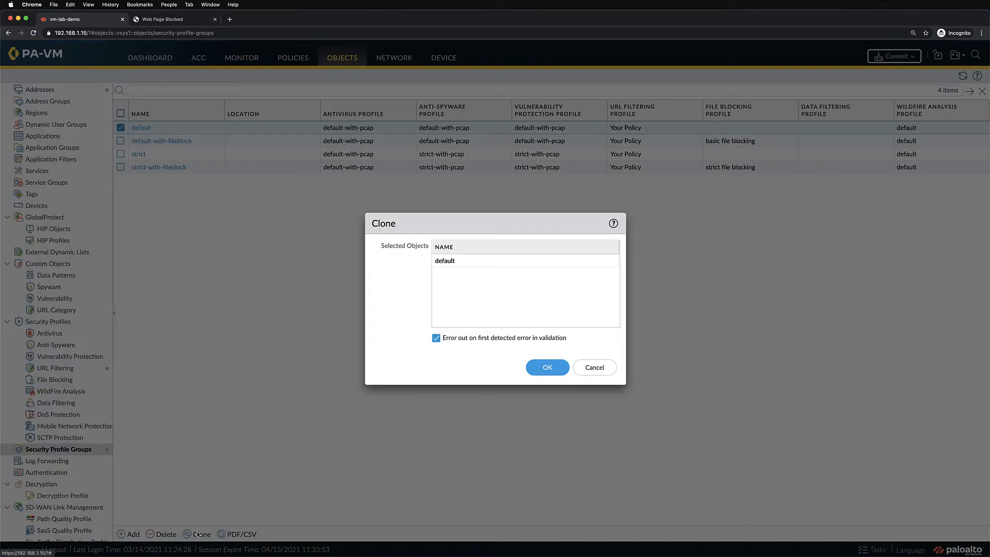
{"action": "left_click", "coordinate": [548, 365]}
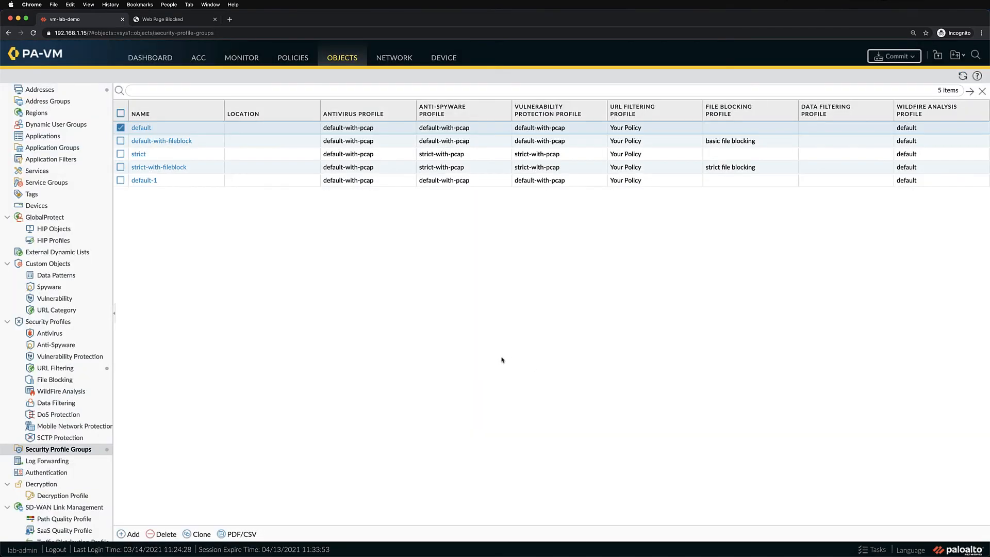
Step: Rename the cloned profile group to Known-users and assign it the Allow Continue URL Filtering profile
{"action": "left_click", "coordinate": [144, 180]}
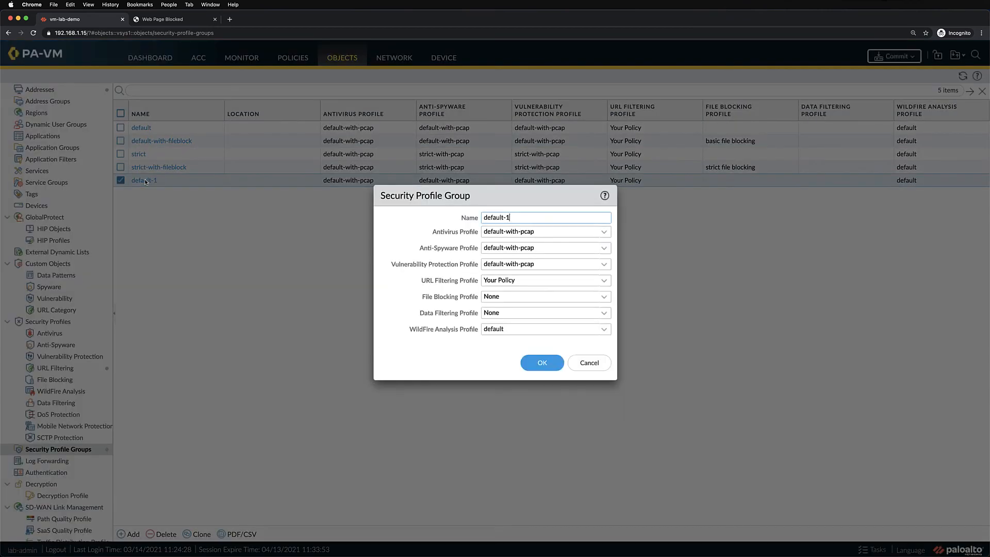
{"action": "left_click_drag", "start_coordinate": [517, 219], "coordinate": [475, 220]}
{"action": "type", "text": "Known-users"}
{"action": "left_click", "coordinate": [602, 280]}
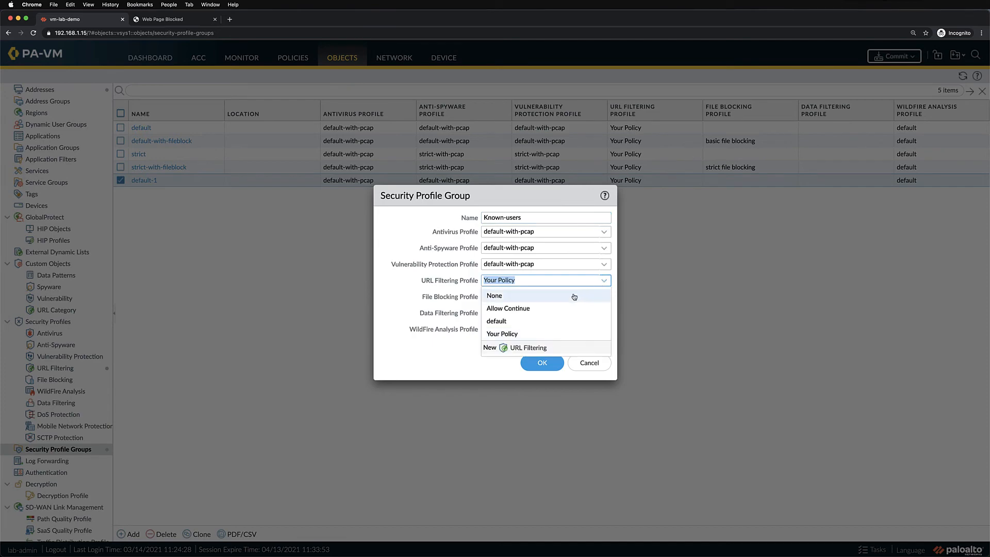
{"action": "left_click", "coordinate": [527, 308]}
{"action": "left_click", "coordinate": [532, 363]}
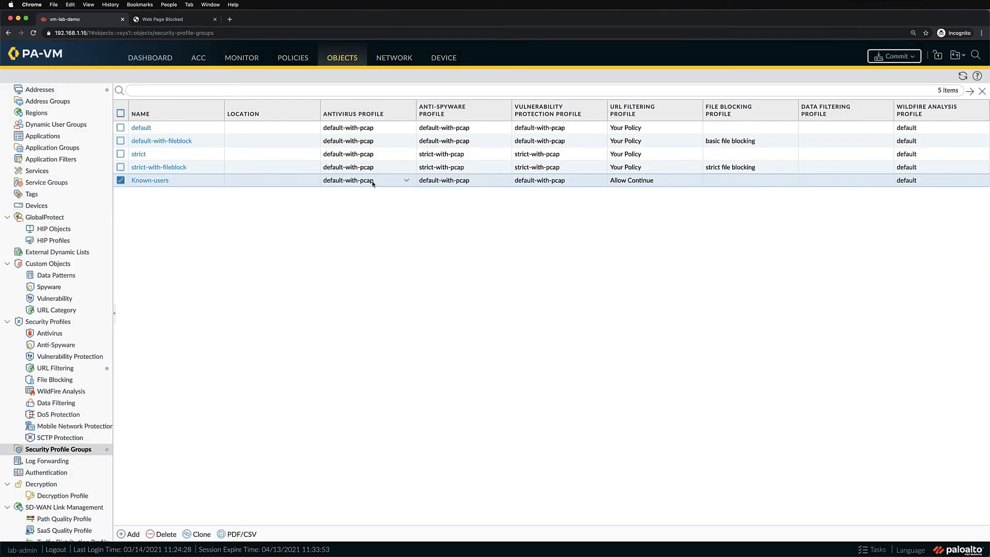
Step: Open the security policy rules and adjust the table columns to fit their contents
{"action": "left_click", "coordinate": [292, 59]}
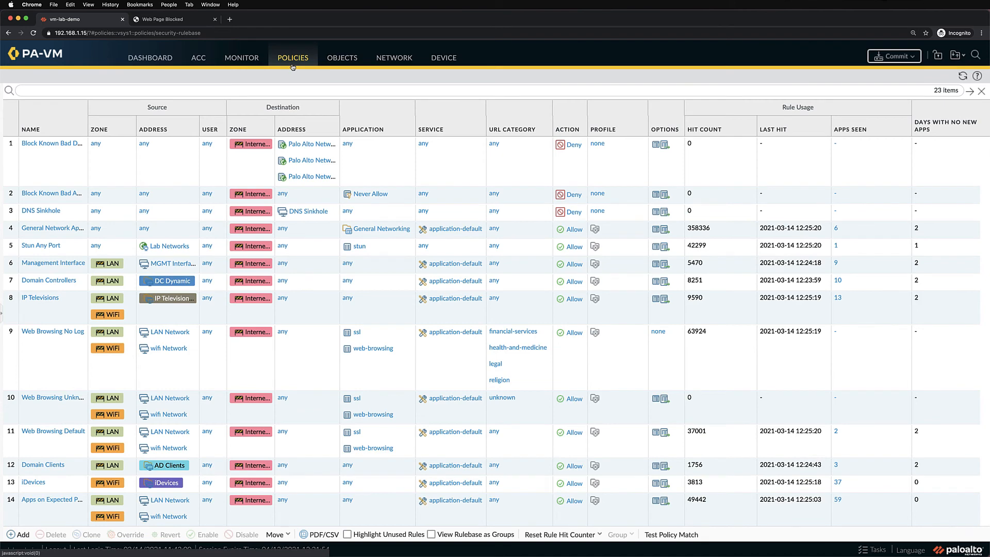
{"action": "left_click", "coordinate": [81, 130]}
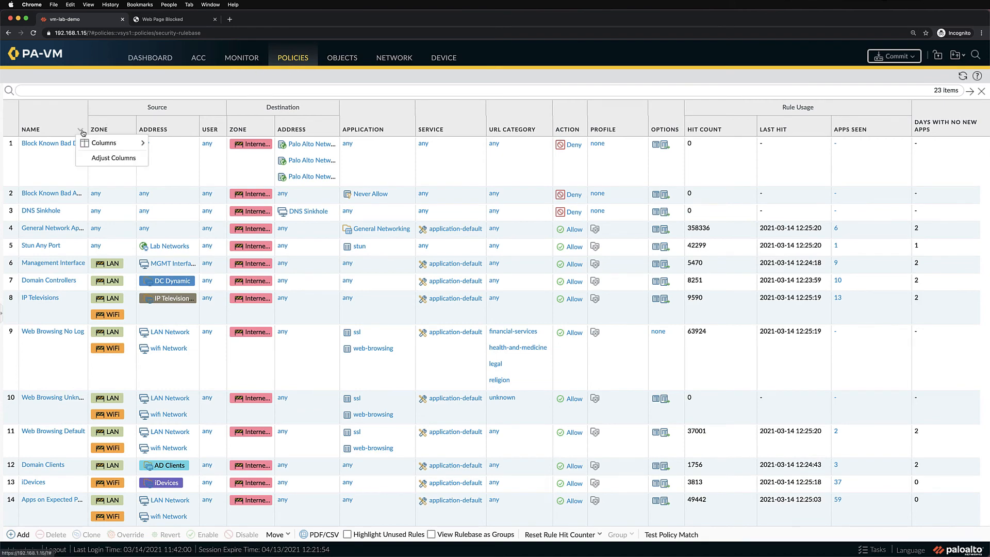
{"action": "left_click", "coordinate": [109, 159]}
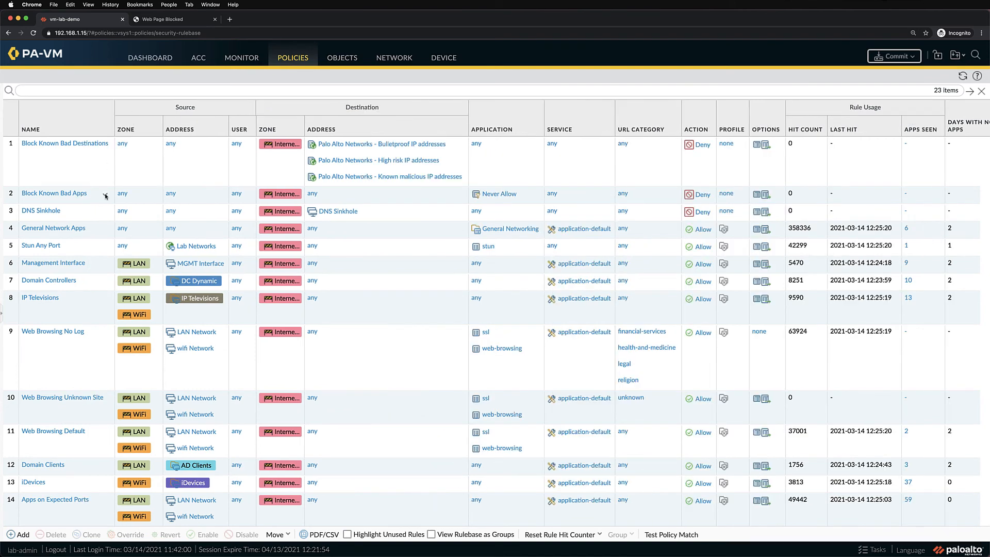
Step: Clone the Web Browsing Default security rule and place the copy directly before the original
{"action": "left_click", "coordinate": [68, 445]}
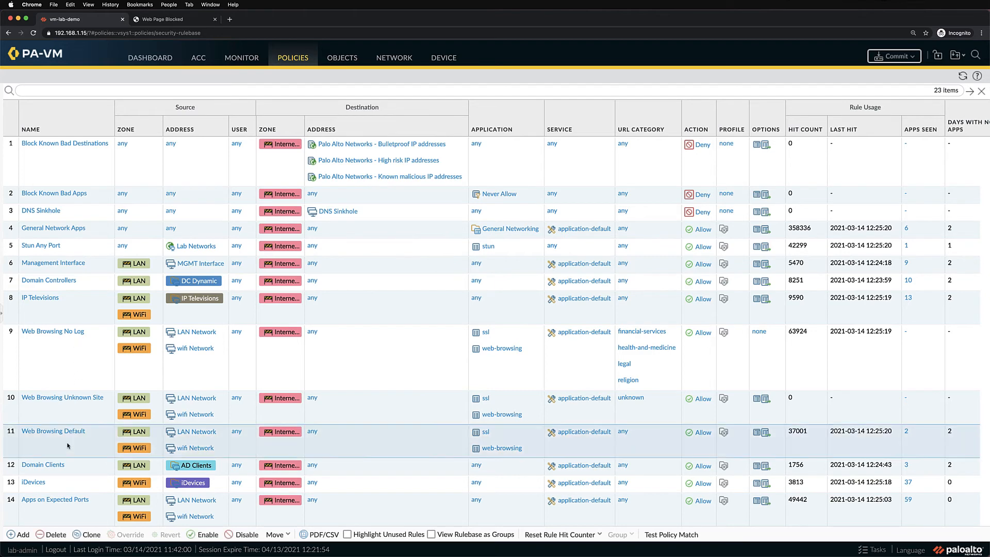
{"action": "left_click", "coordinate": [87, 534]}
{"action": "left_click", "coordinate": [486, 332]}
{"action": "left_click", "coordinate": [456, 371]}
{"action": "left_click", "coordinate": [545, 375]}
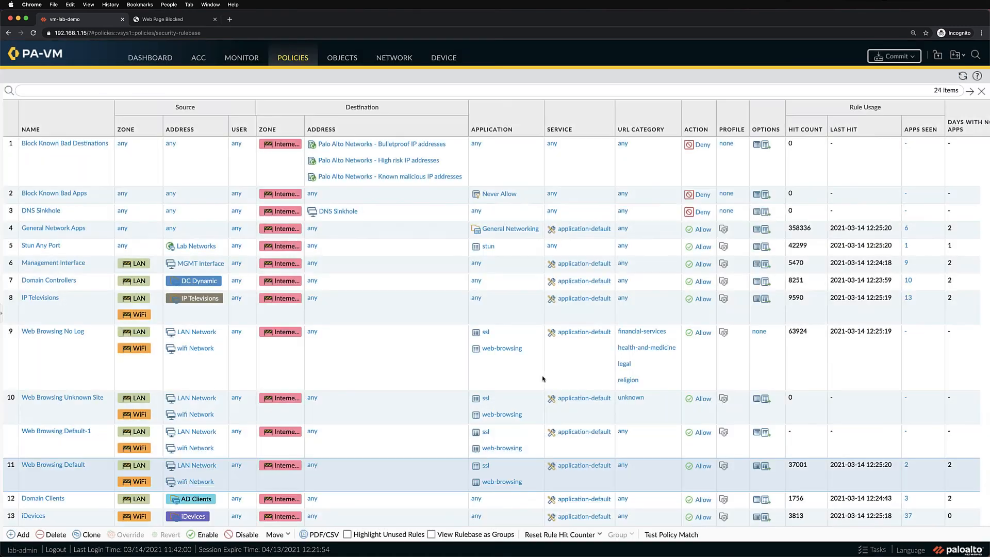
Step: Rename the cloned Web Browsing Default rule to "Web Browsing Known Users" and open its source settings
{"action": "left_click", "coordinate": [73, 434]}
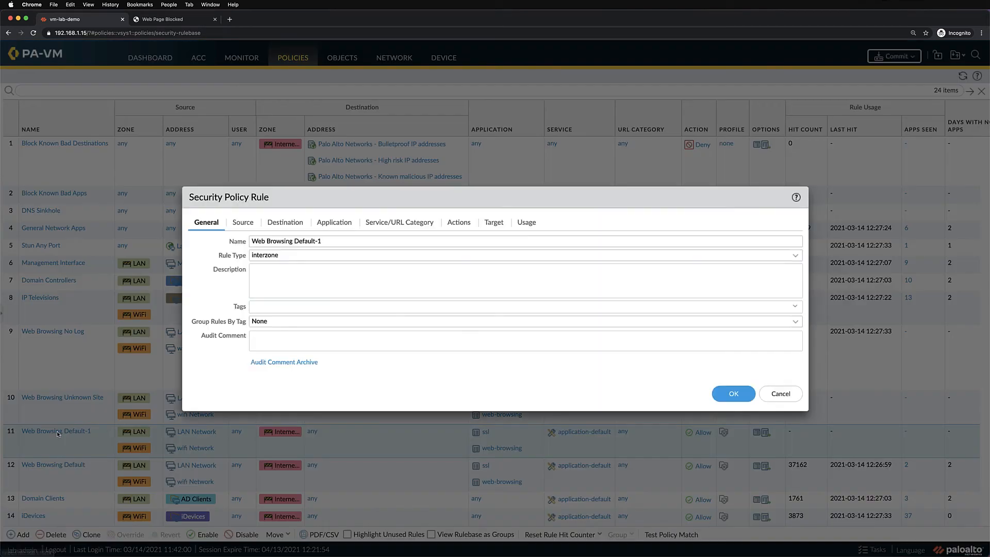
{"action": "left_click_drag", "start_coordinate": [294, 241], "coordinate": [326, 241]}
{"action": "type", "text": "Kn"}
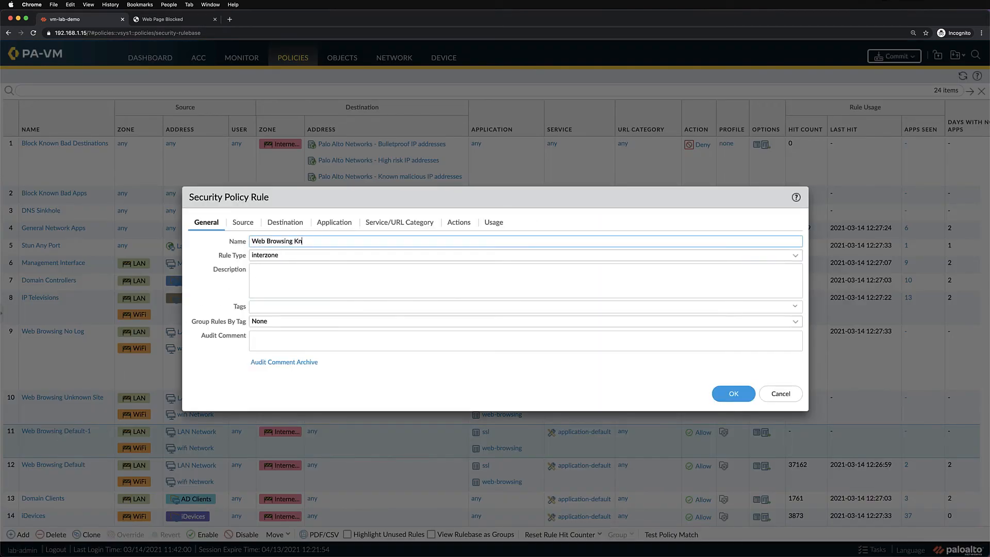
{"action": "type", "text": "own Users"}
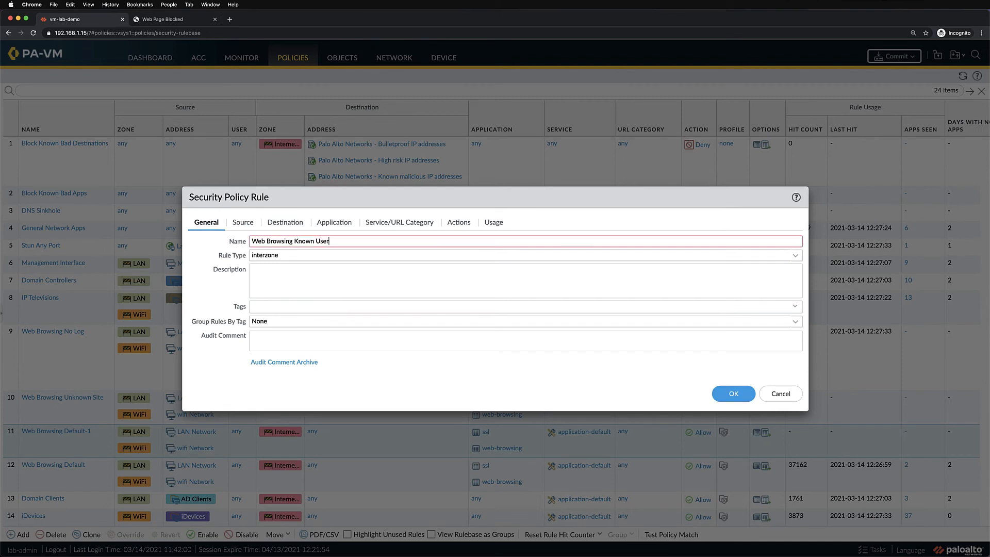
{"action": "left_click", "coordinate": [246, 223]}
{"action": "left_click", "coordinate": [511, 366]}
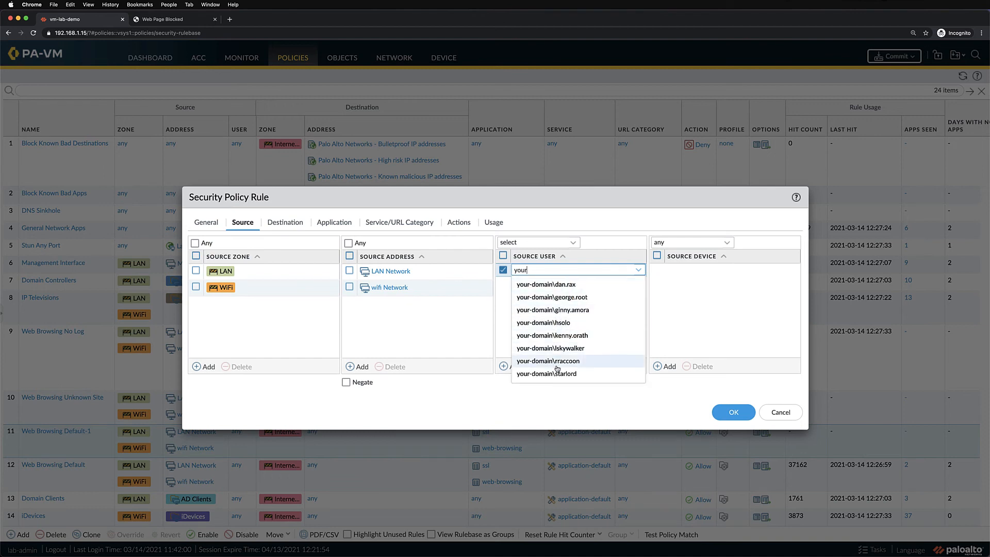
{"action": "left_click", "coordinate": [509, 337]}
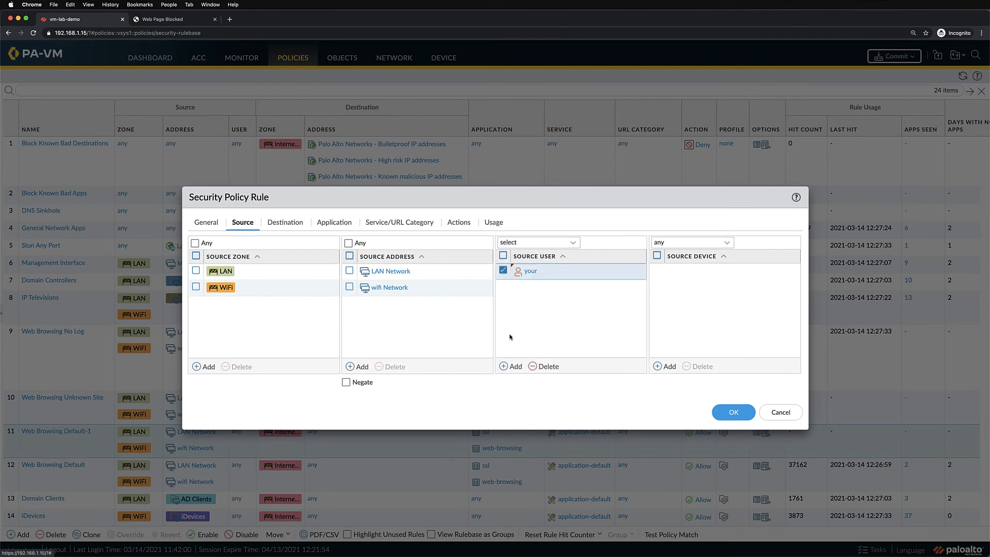
{"action": "left_click", "coordinate": [544, 367]}
Step: Set the Web Browsing Known Users rule's source user to known-user and its group profile to Known-users, and save the rule
{"action": "left_click", "coordinate": [572, 242]}
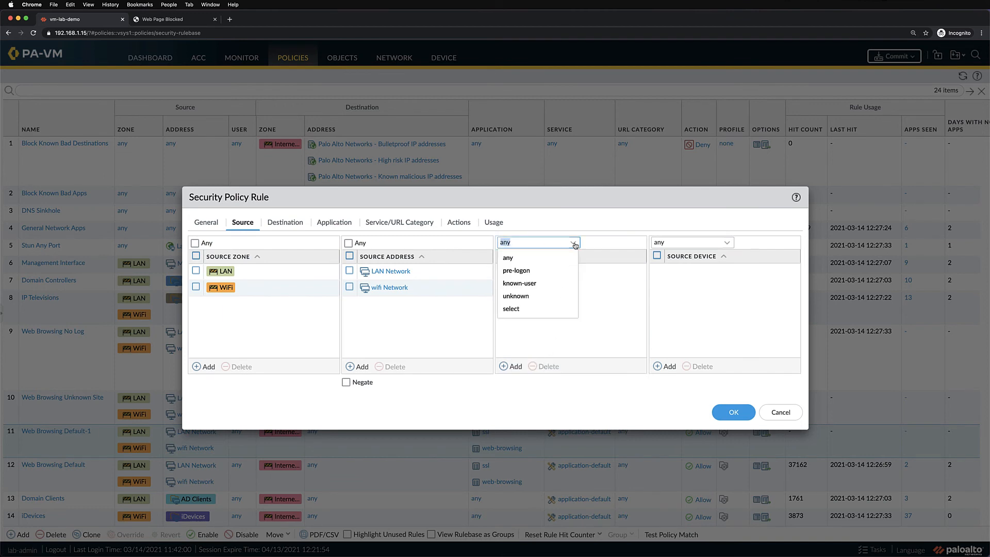
{"action": "left_click", "coordinate": [542, 283]}
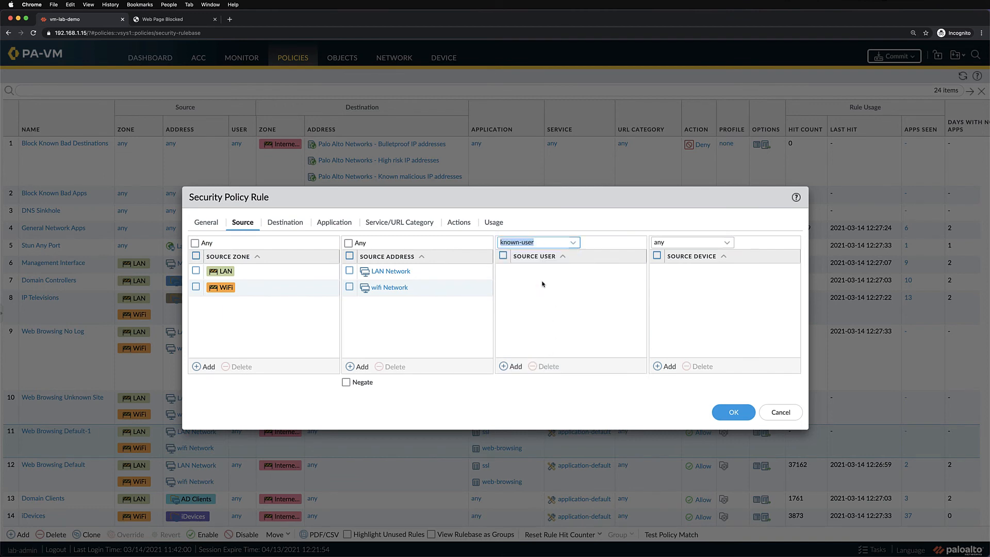
{"action": "left_click", "coordinate": [462, 223]}
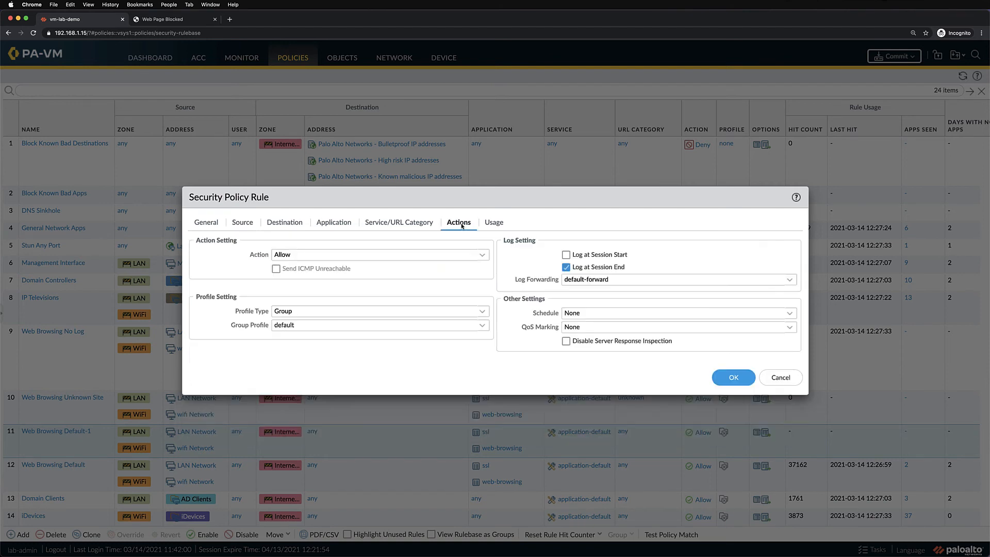
{"action": "left_click", "coordinate": [481, 328]}
{"action": "left_click", "coordinate": [413, 378]}
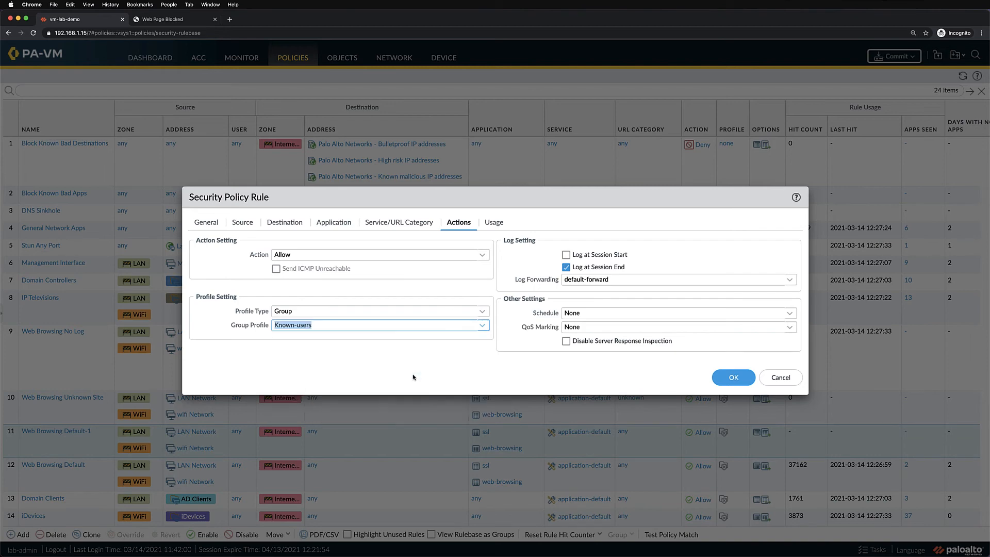
{"action": "left_click", "coordinate": [722, 382]}
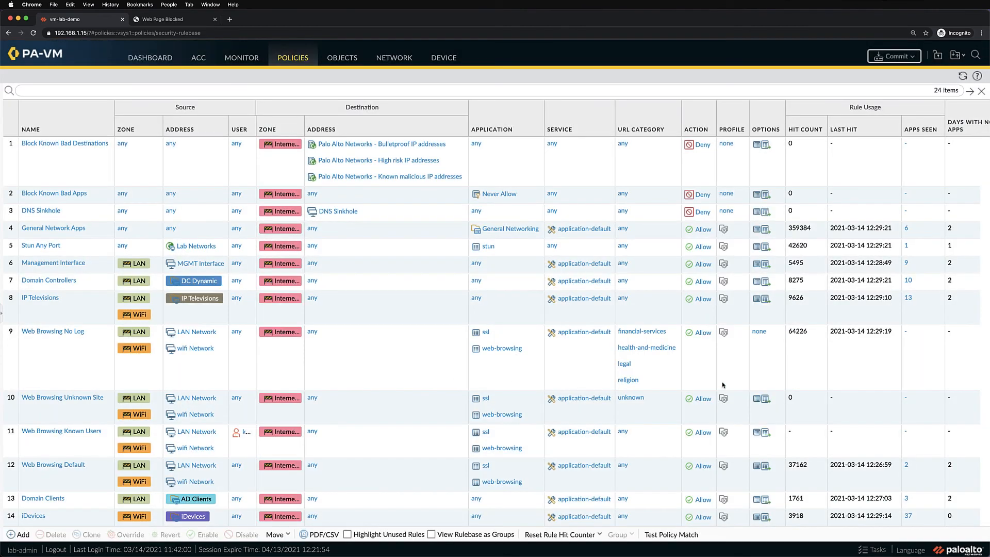
Step: Commit all changes to the firewall's running configuration and close the commit status
{"action": "left_click", "coordinate": [891, 57]}
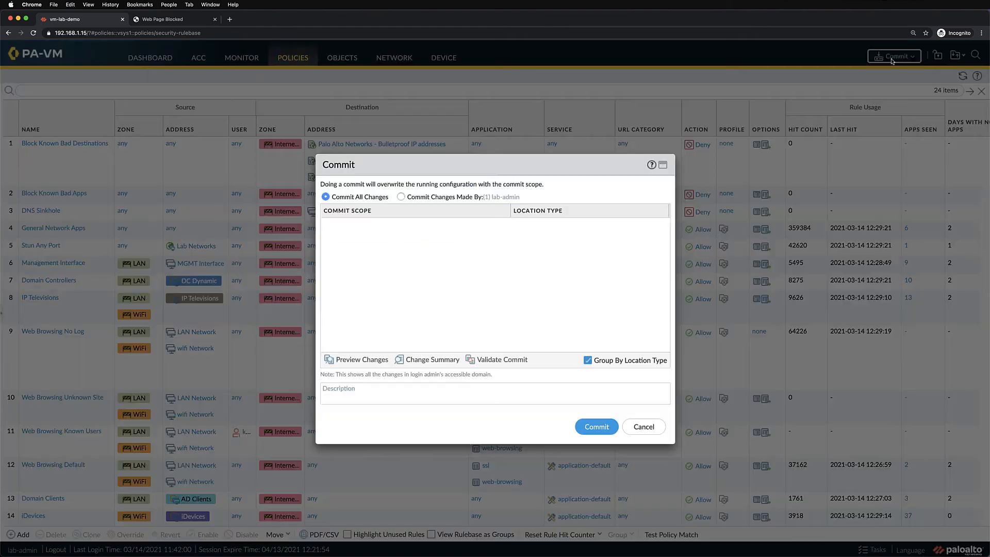
{"action": "left_click", "coordinate": [596, 425]}
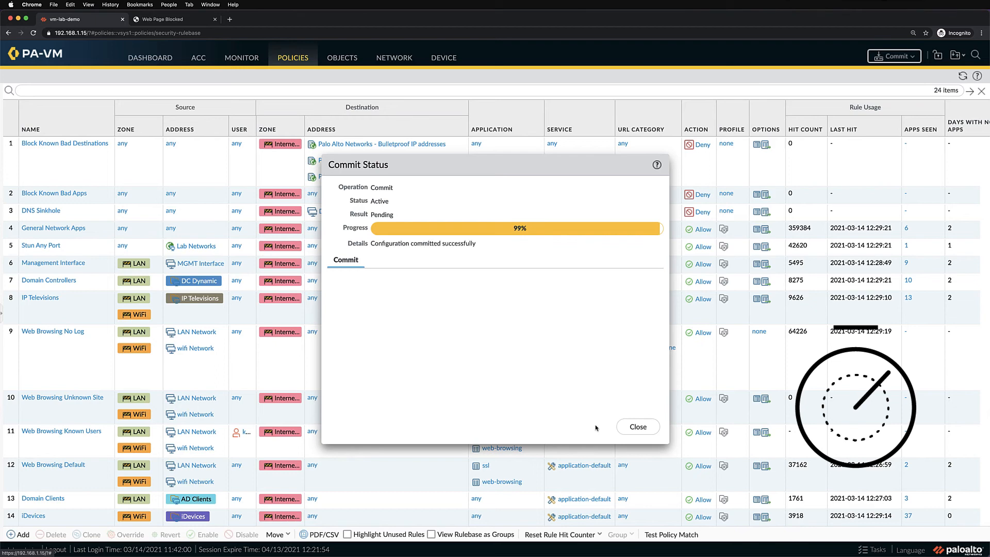
{"action": "left_click", "coordinate": [638, 427]}
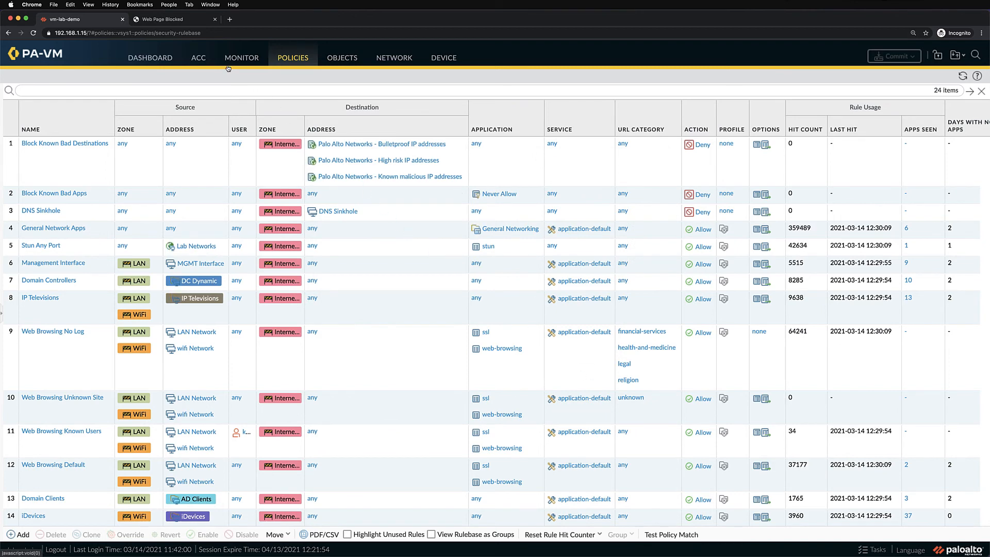
Step: Reload the onlinecasinofbk.com page to test the new rule and choose to continue past the gambling block page
{"action": "left_click", "coordinate": [171, 22]}
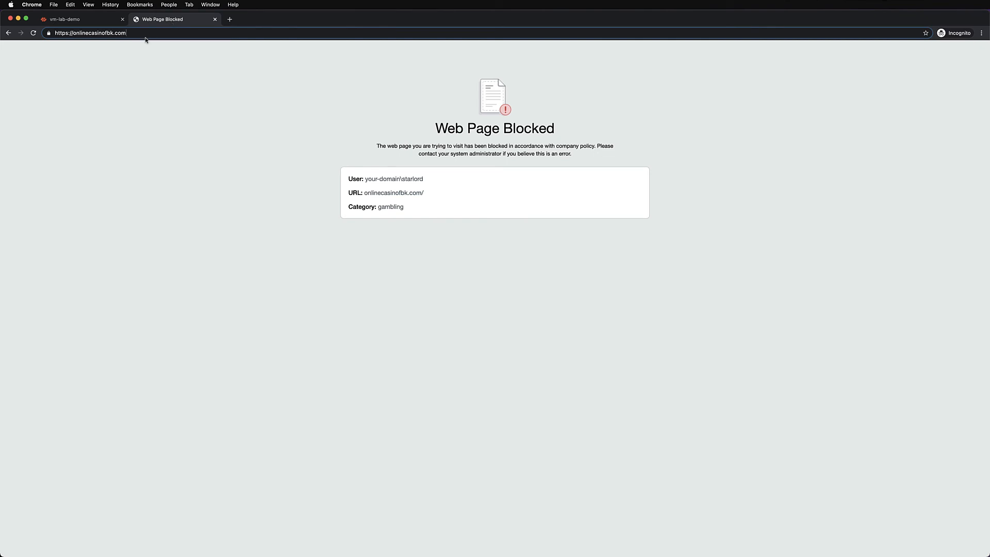
{"action": "left_click", "coordinate": [33, 34], "text": "super"}
{"action": "left_click", "coordinate": [249, 22]}
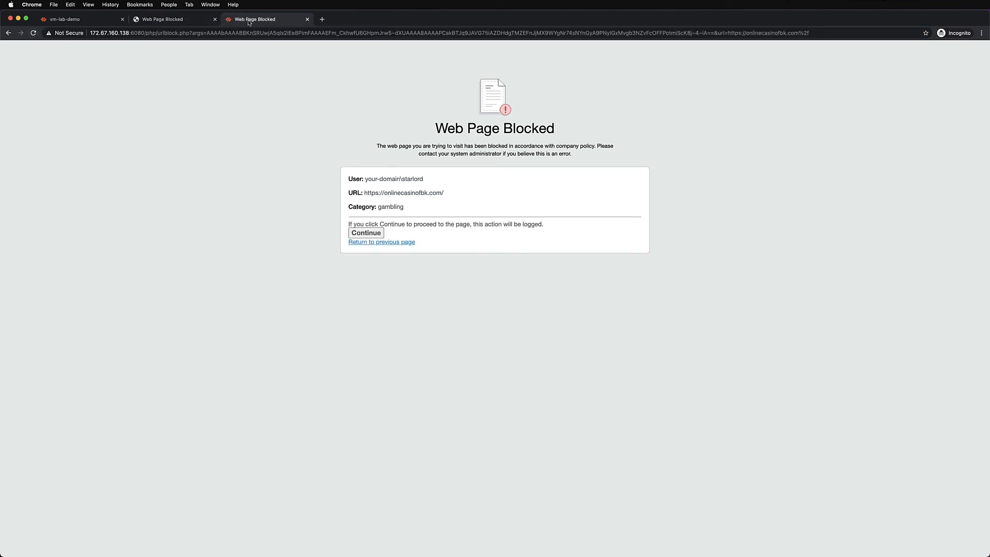
{"action": "left_click", "coordinate": [366, 233]}
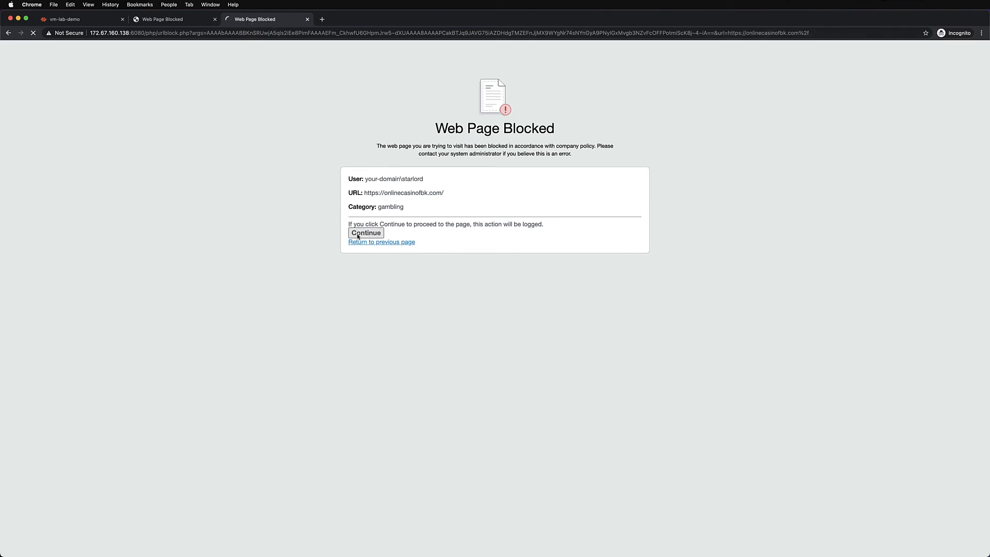
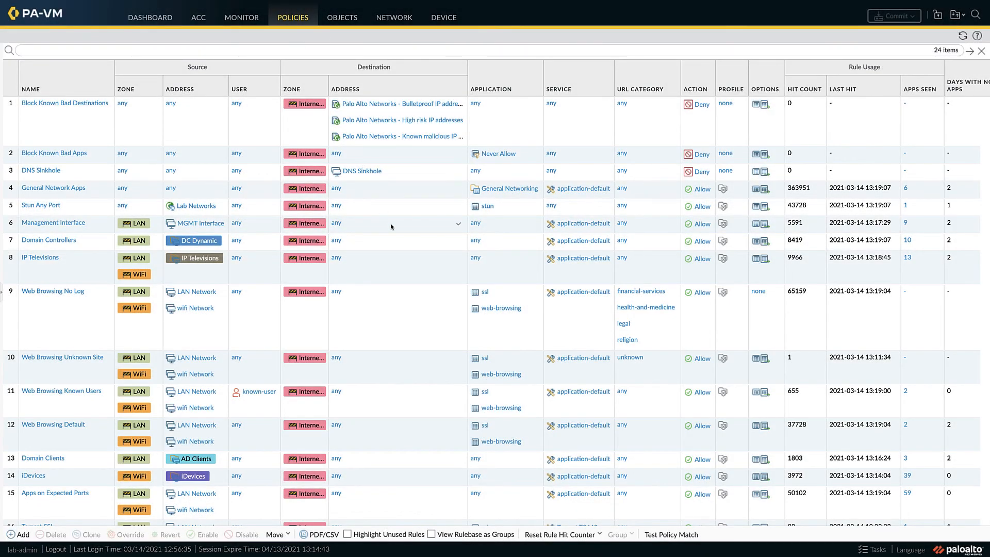
Step: Add all applications seen on the Management Interface rule to that rule as specific apps seen, and save
{"action": "left_click", "coordinate": [391, 226]}
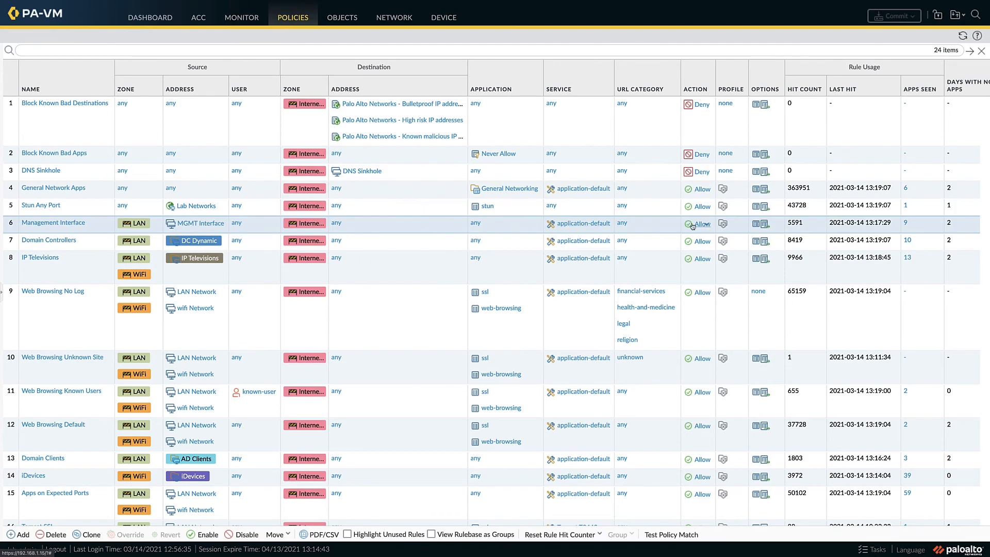
{"action": "left_click", "coordinate": [905, 224]}
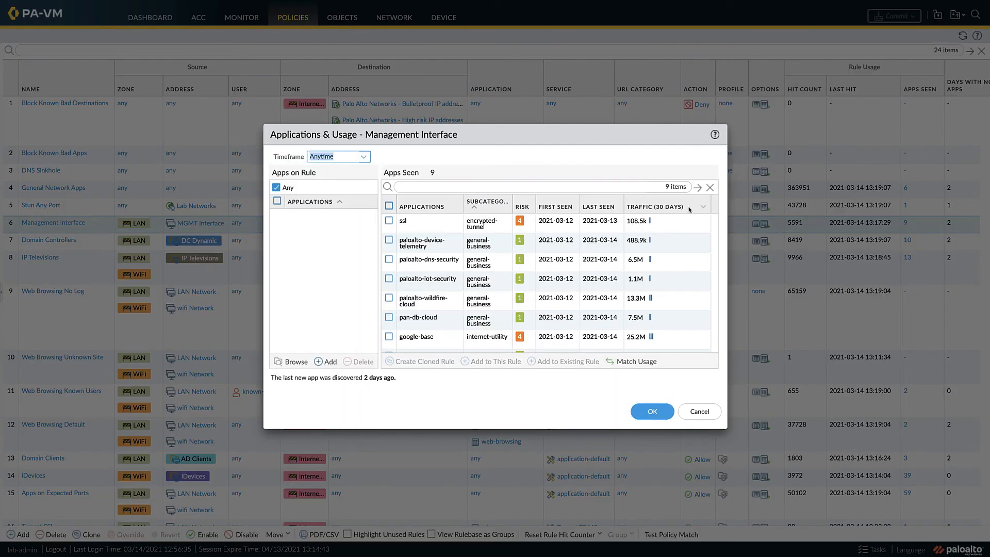
{"action": "left_click", "coordinate": [389, 207]}
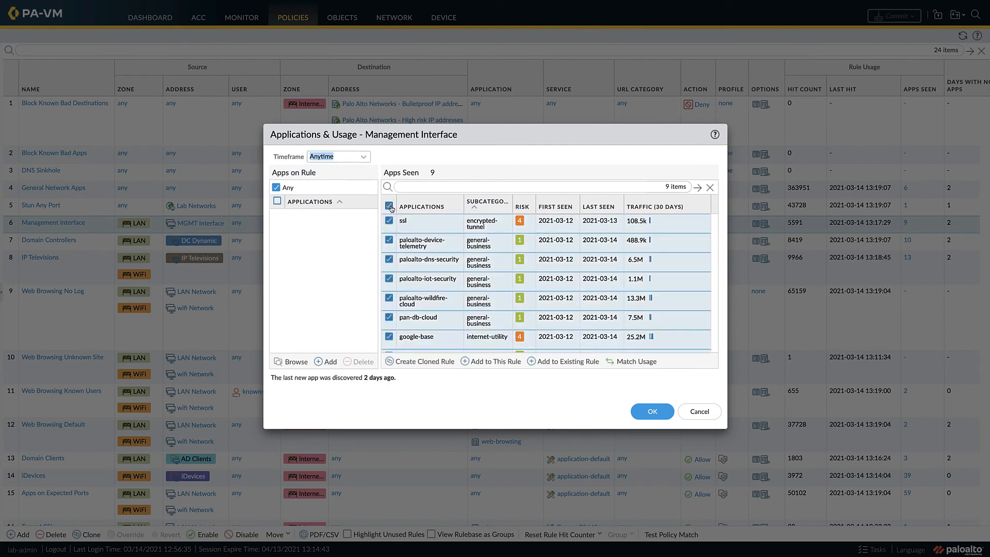
{"action": "left_click", "coordinate": [483, 362]}
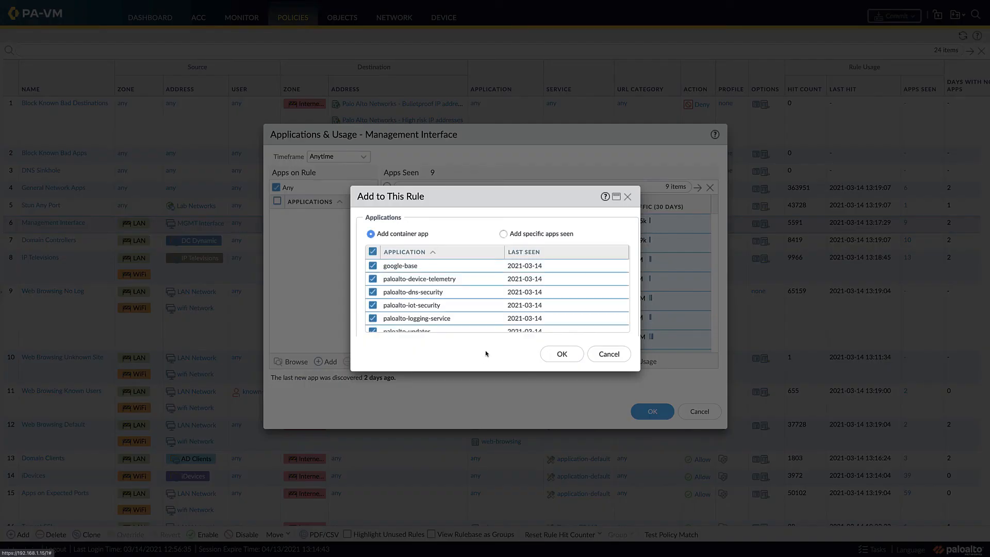
{"action": "scroll", "coordinate": [490, 330], "scroll_direction": "down", "scroll_amount": 3}
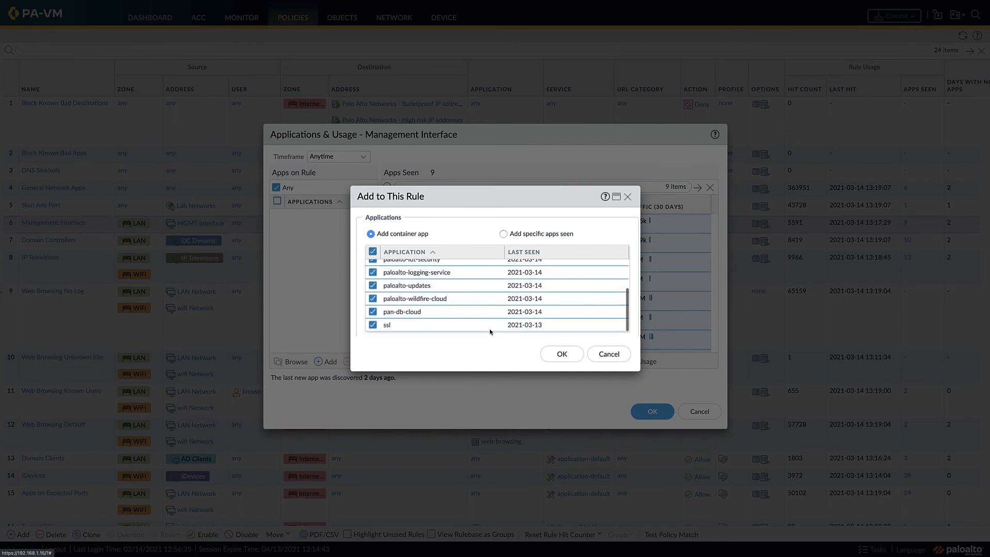
{"action": "left_click", "coordinate": [503, 234]}
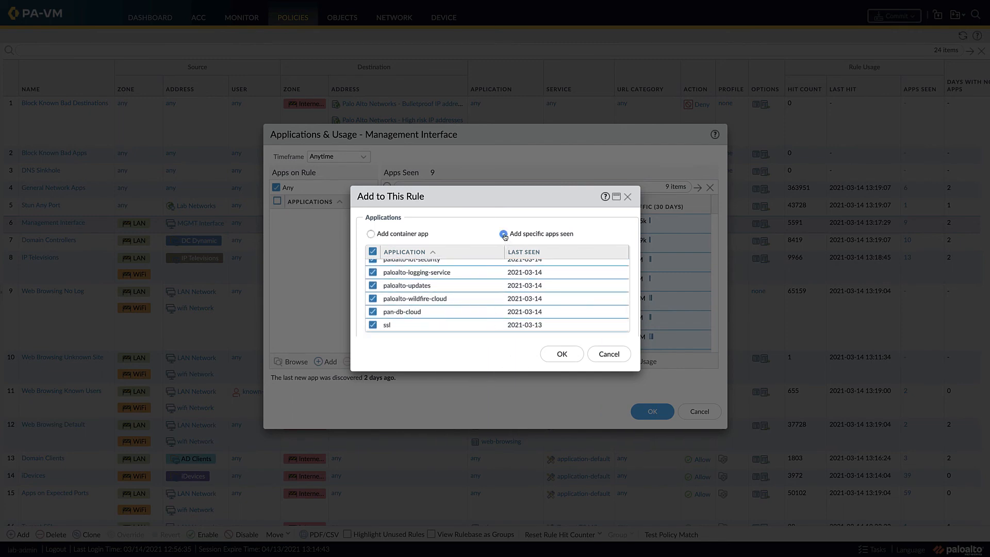
{"action": "left_click", "coordinate": [558, 355]}
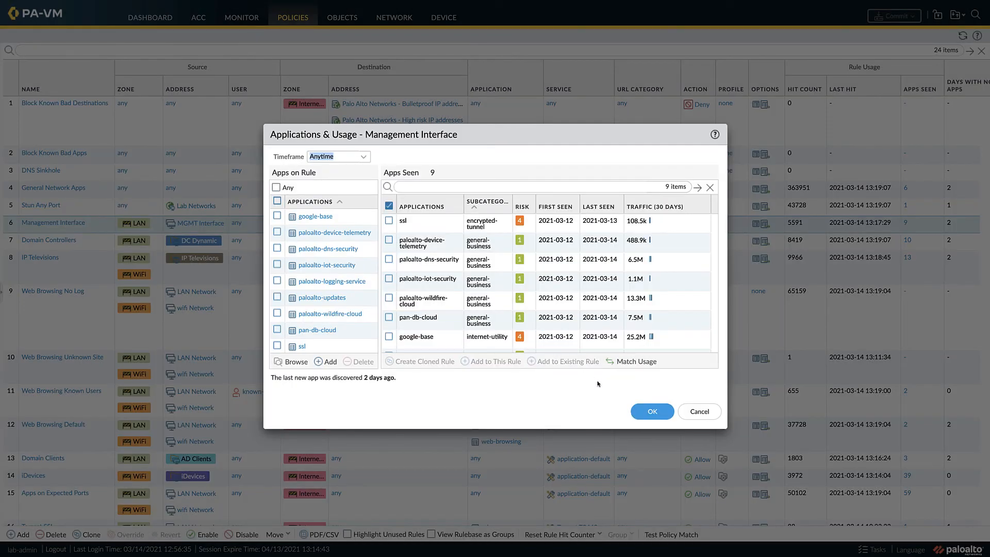
{"action": "left_click", "coordinate": [647, 412]}
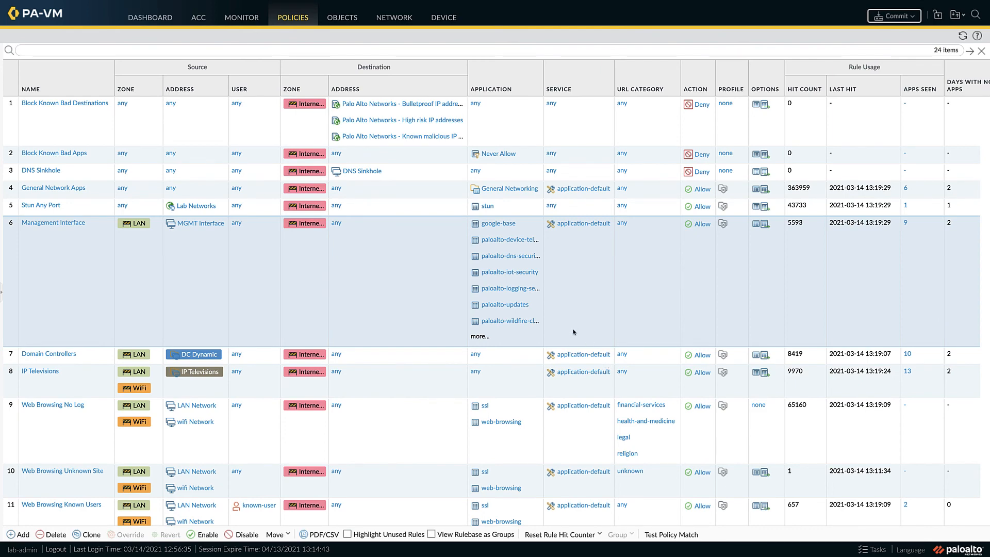
Step: Create a cloned rule named "Domain Client Approved Apps" from all applications seen on the Domain Clients rule, adding container apps
{"action": "scroll", "coordinate": [573, 333], "scroll_direction": "down", "scroll_amount": 5}
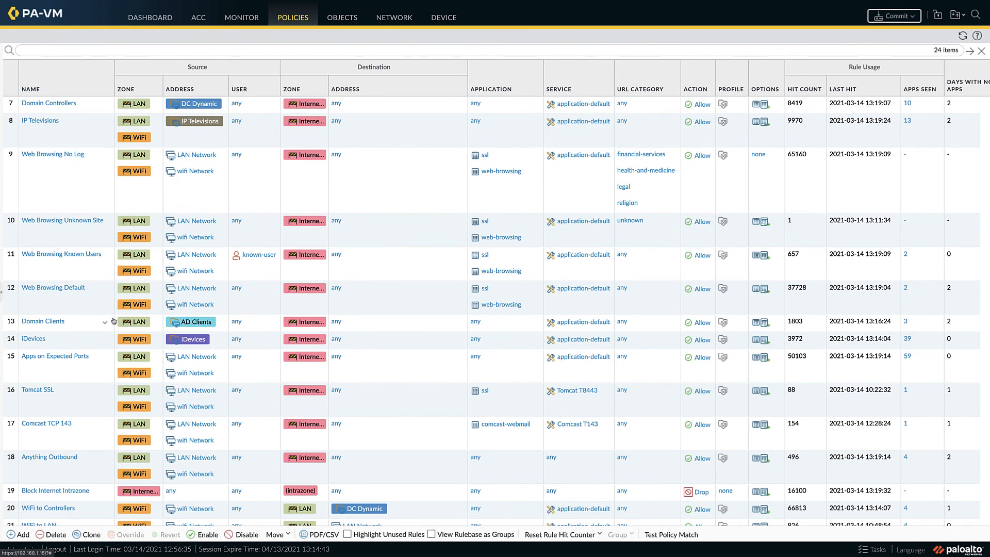
{"action": "left_click", "coordinate": [11, 323]}
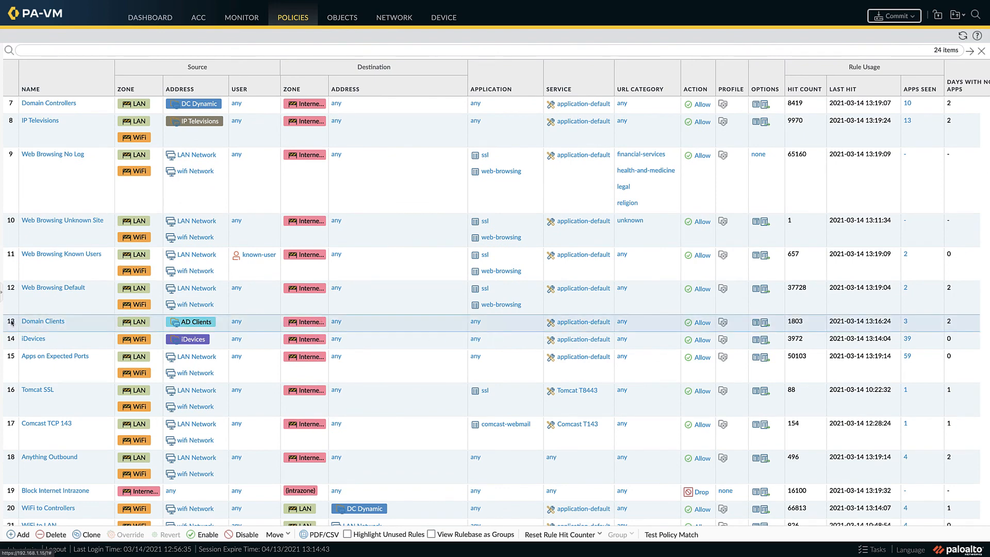
{"action": "left_click", "coordinate": [905, 321]}
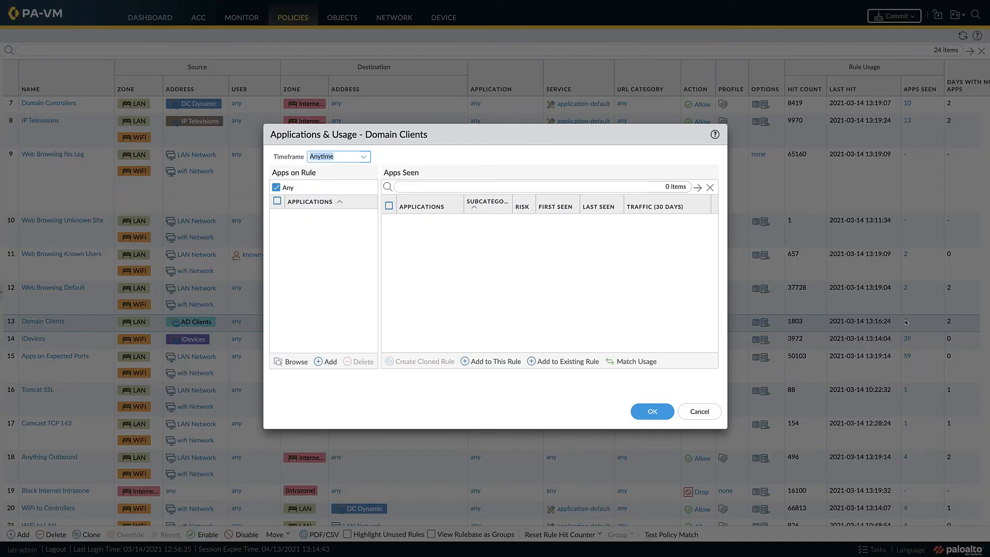
{"action": "left_click", "coordinate": [389, 206]}
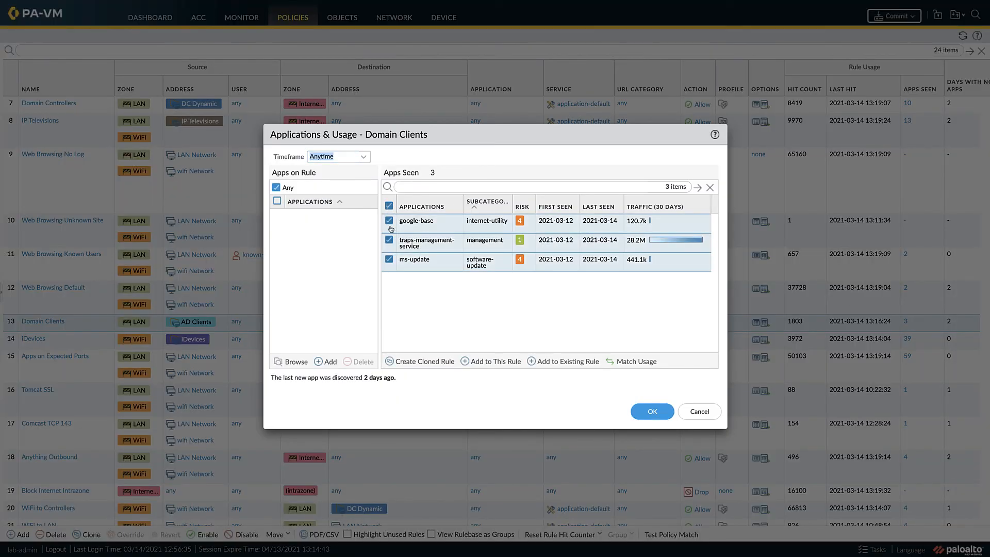
{"action": "left_click", "coordinate": [411, 360]}
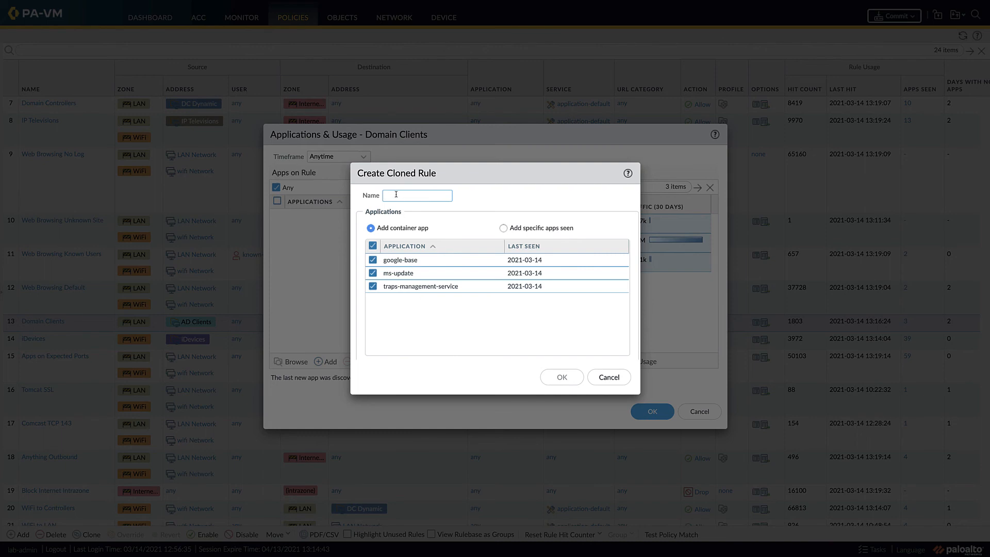
{"action": "type", "text": "Domain"}
{"action": "type", "text": " Client Approved Apps"}
{"action": "left_click", "coordinate": [561, 377]}
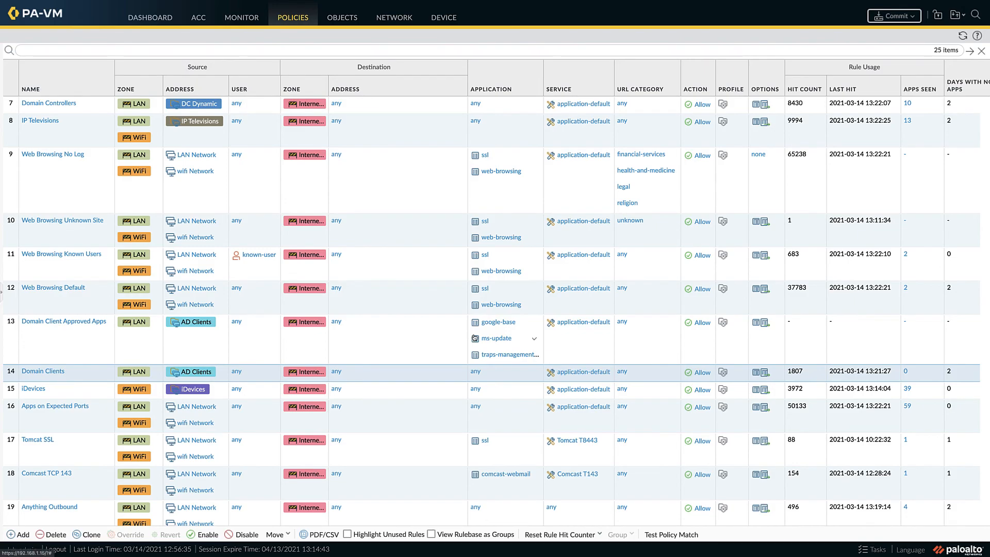
Step: Set the Domain Clients rule's group profile to strict and save the rule
{"action": "left_click", "coordinate": [43, 371]}
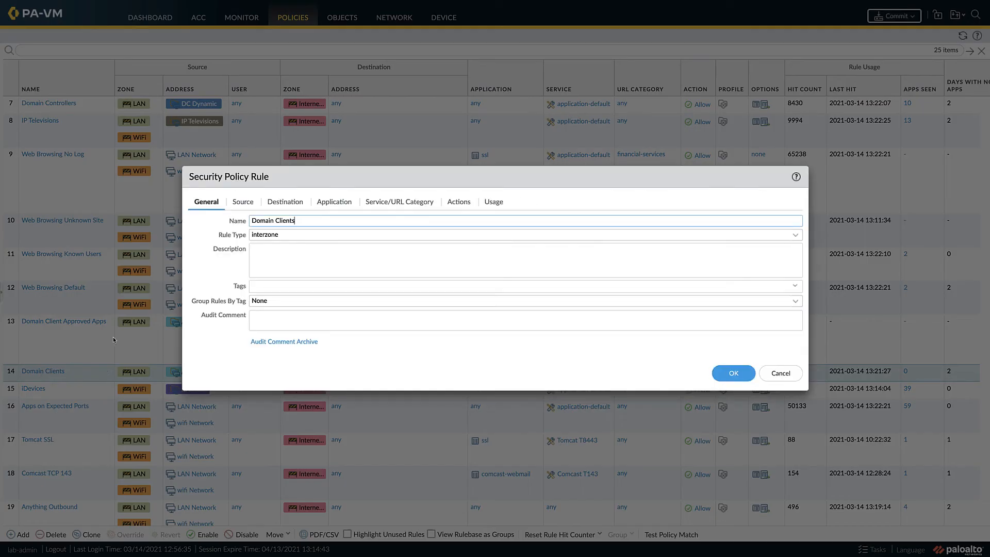
{"action": "left_click", "coordinate": [445, 207]}
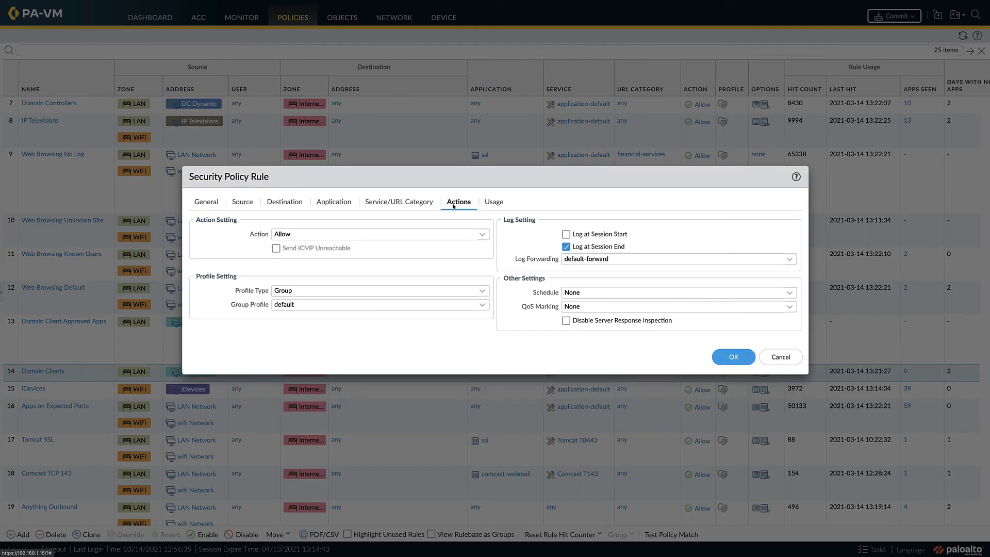
{"action": "left_click", "coordinate": [483, 306]}
{"action": "left_click", "coordinate": [418, 370]}
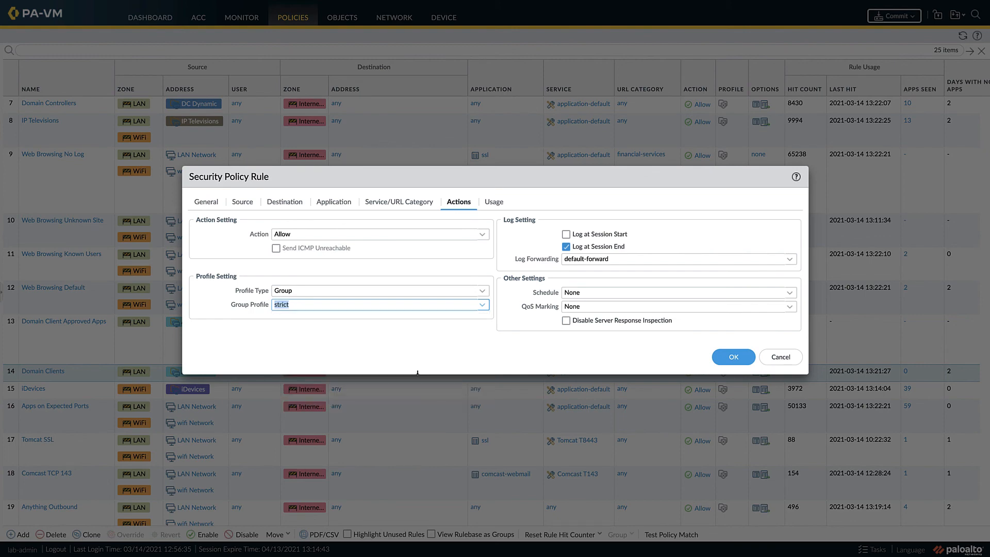
{"action": "left_click", "coordinate": [733, 357]}
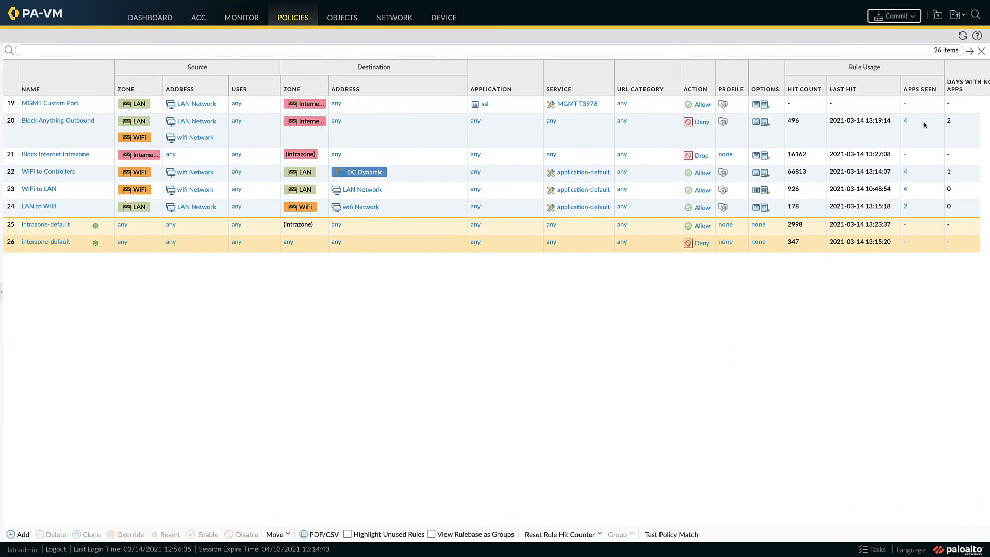
Step: Refresh the security rule list and commit all policy changes to the running configuration
{"action": "left_click", "coordinate": [962, 37]}
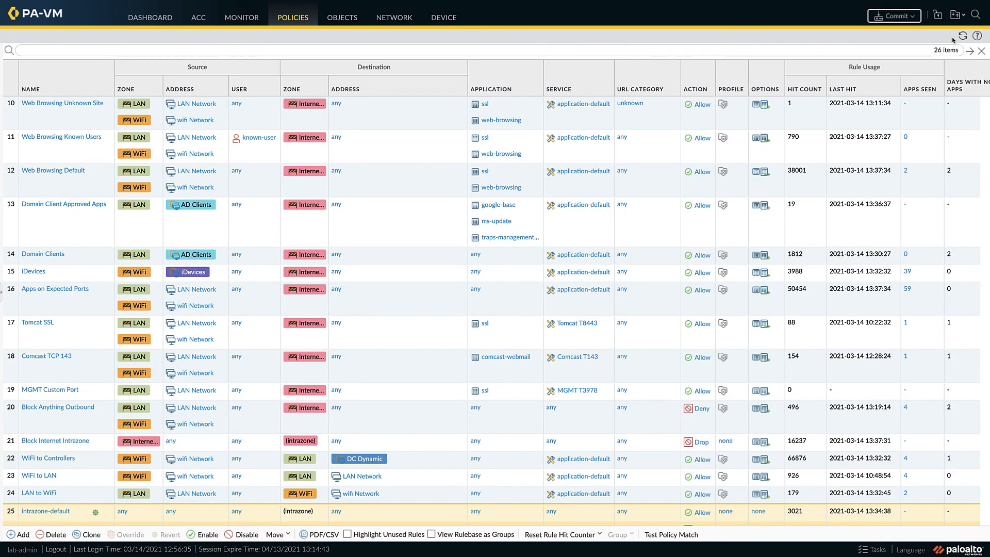
{"action": "left_click", "coordinate": [888, 17]}
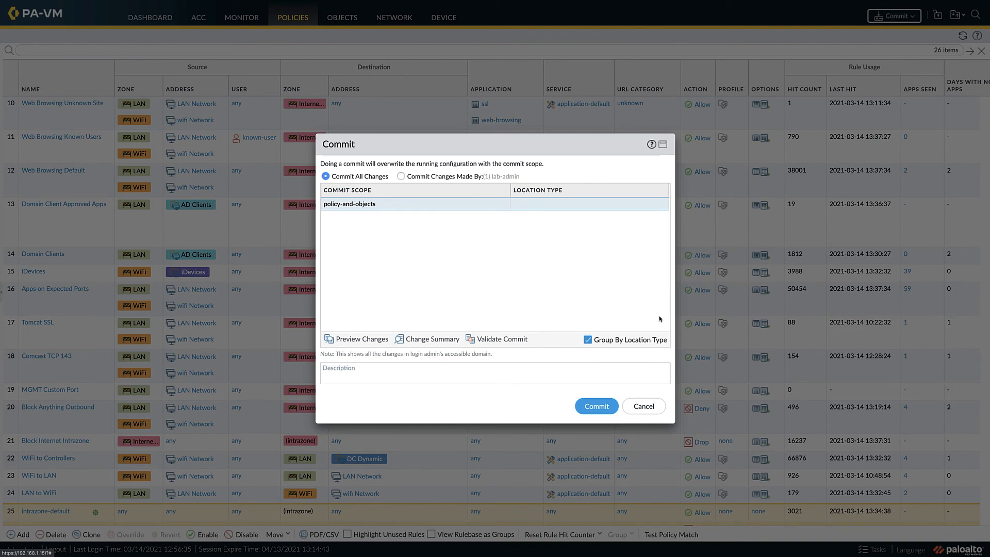
{"action": "left_click", "coordinate": [581, 411]}
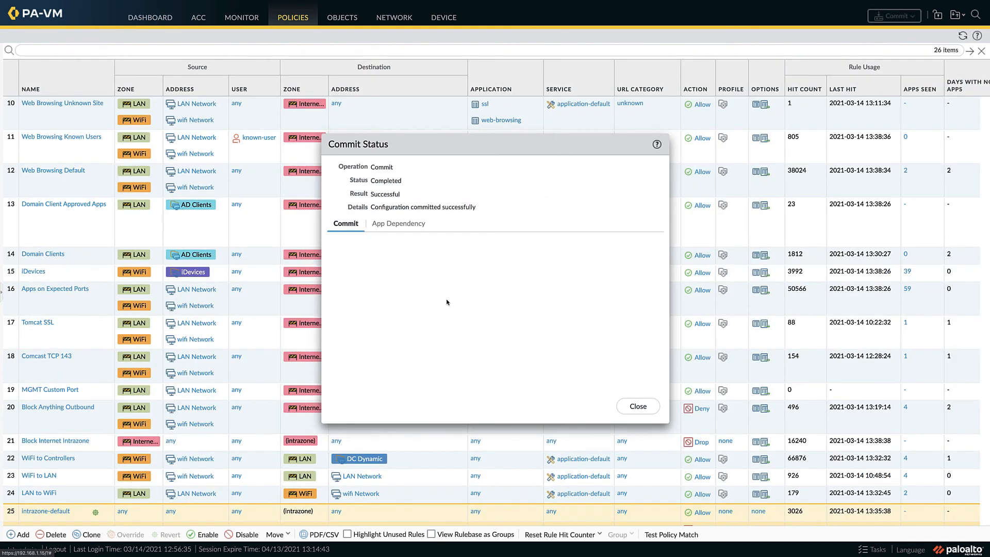
Step: Review the commit's app dependencies, add paloalto-shared-services to the Management Interface rule, and save it
{"action": "left_click", "coordinate": [383, 227]}
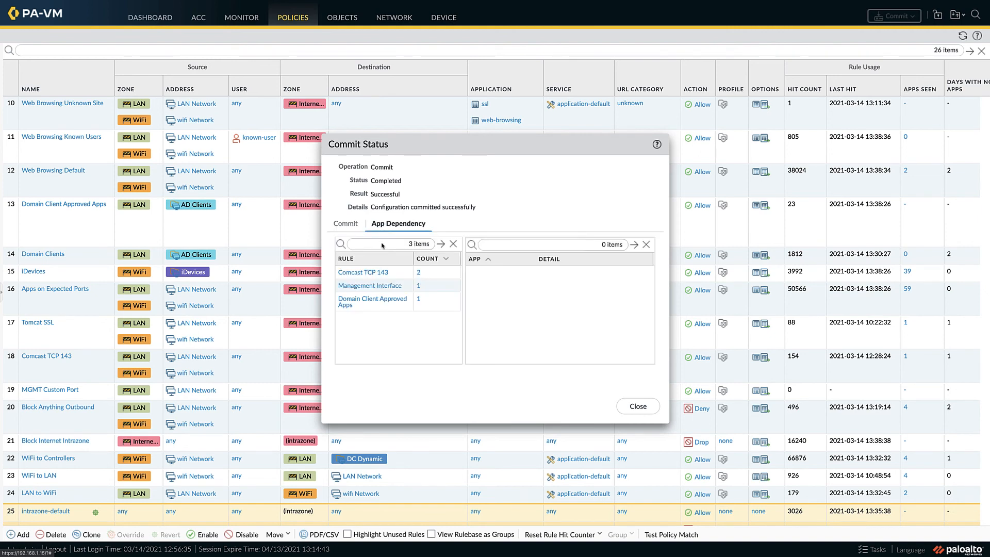
{"action": "left_click", "coordinate": [419, 287]}
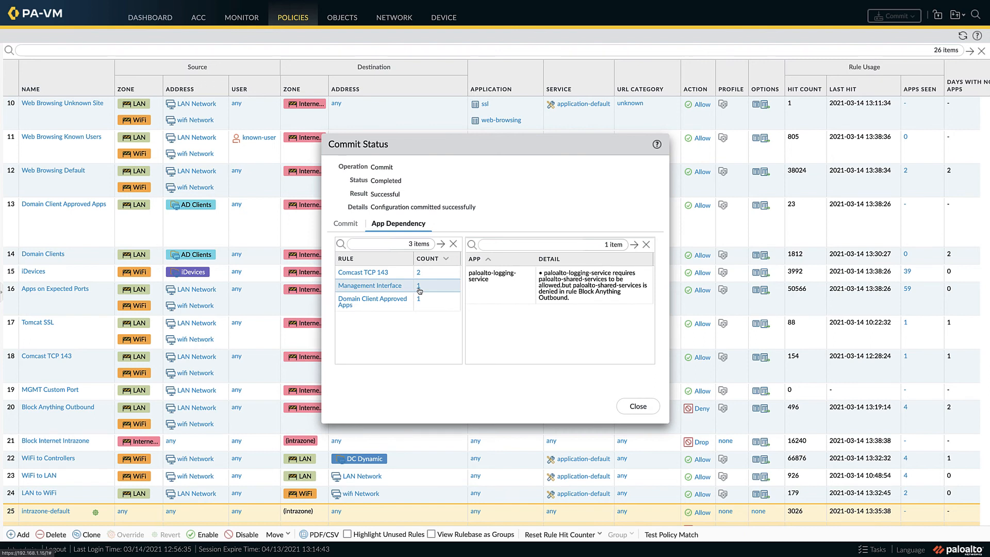
{"action": "left_click", "coordinate": [378, 287]}
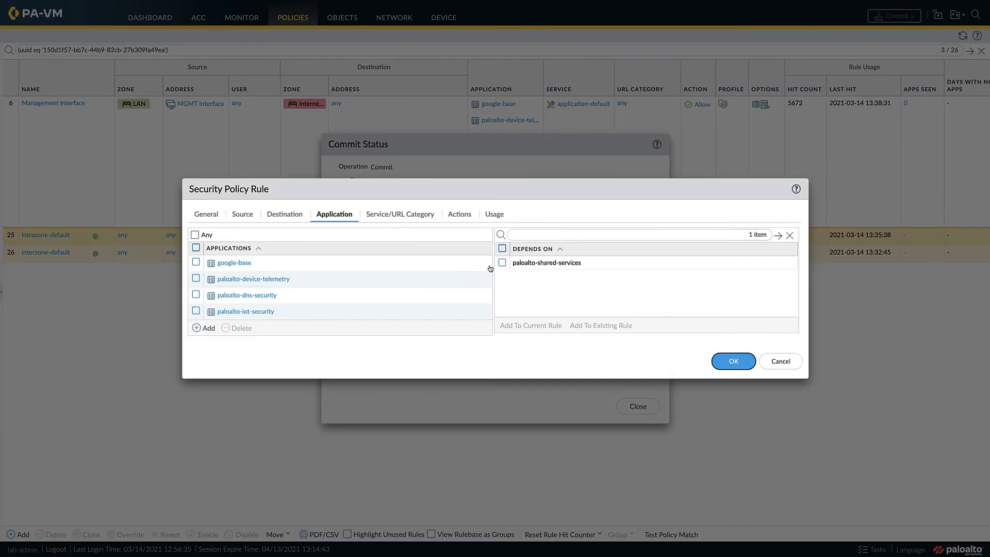
{"action": "left_click", "coordinate": [502, 263]}
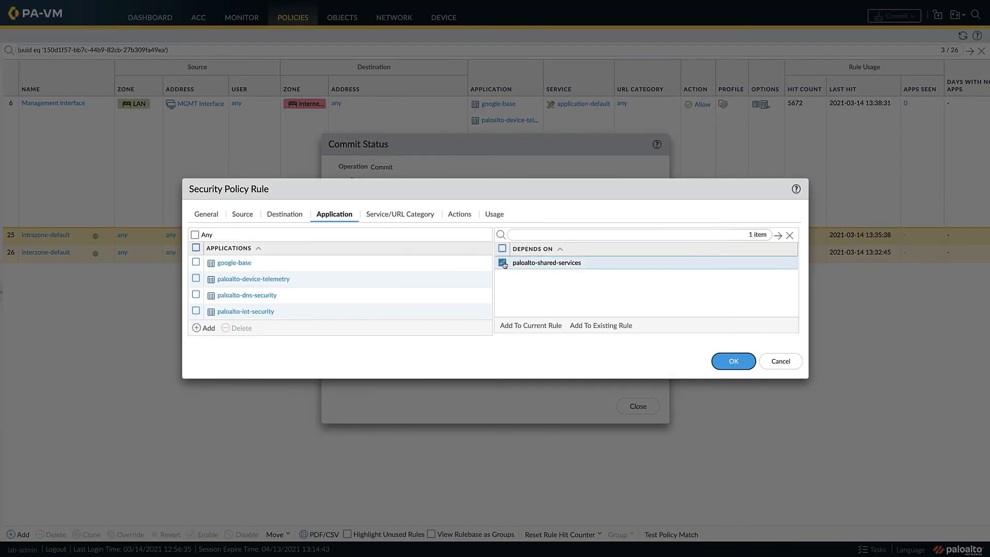
{"action": "left_click", "coordinate": [535, 326]}
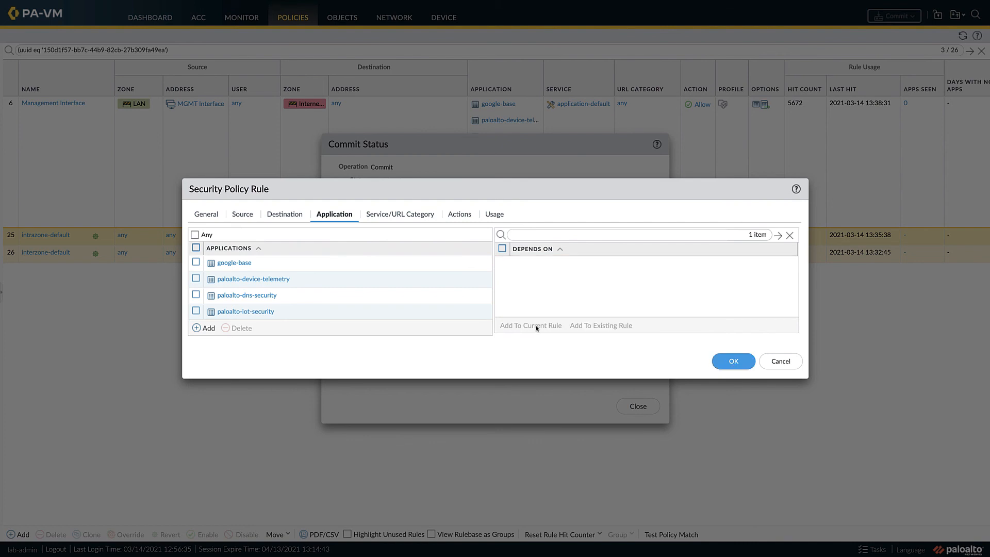
{"action": "left_click", "coordinate": [732, 362]}
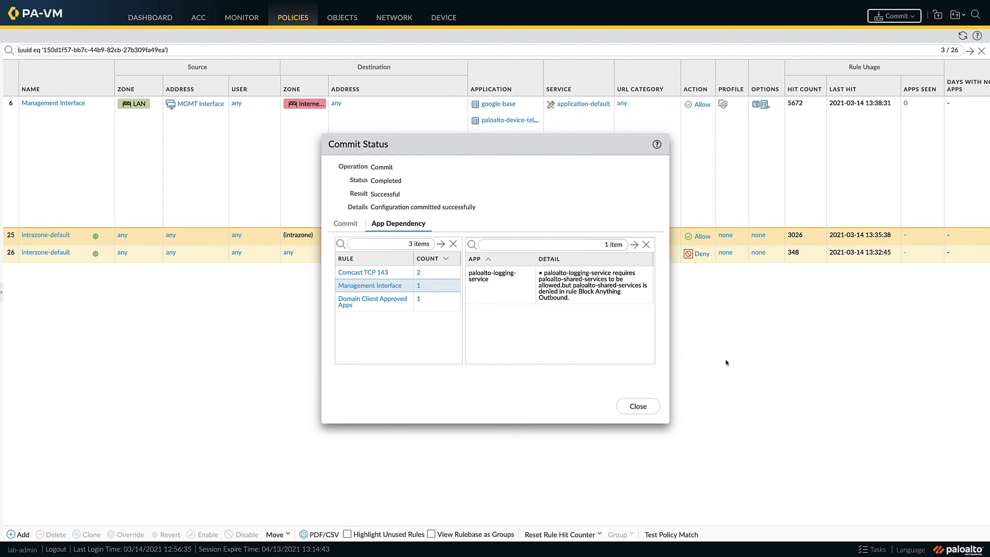
Step: Add the websocket dependency to the Domain Client Approved Apps rule and save it
{"action": "left_click", "coordinate": [374, 305]}
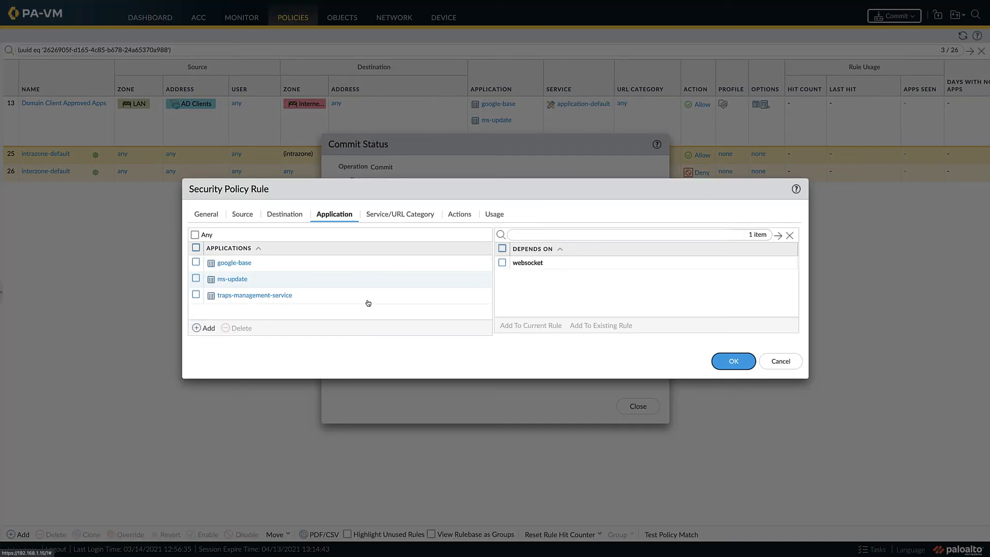
{"action": "left_click", "coordinate": [501, 264]}
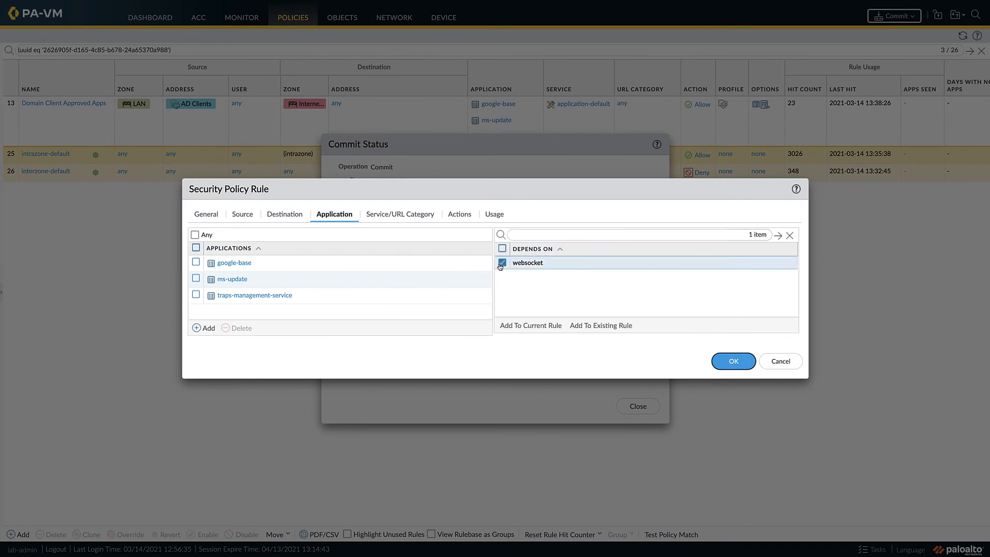
{"action": "left_click", "coordinate": [529, 326]}
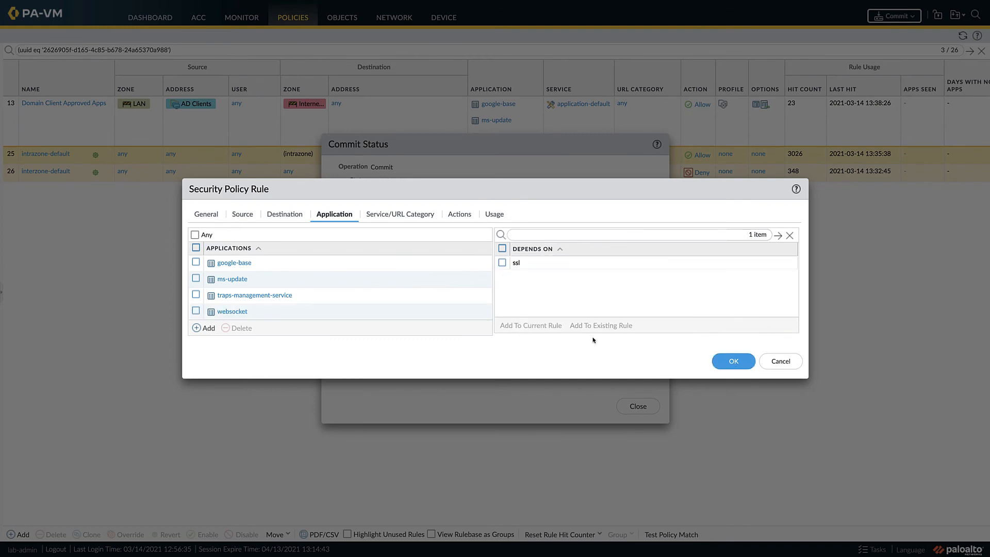
{"action": "left_click", "coordinate": [730, 361]}
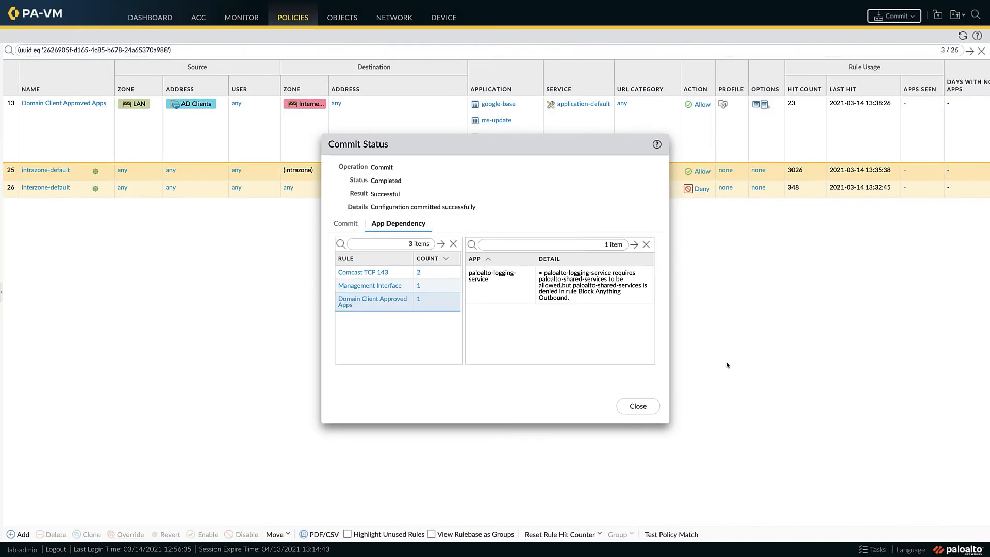
Step: Close the commit status and commit all changes again to apply the added application dependencies
{"action": "left_click", "coordinate": [638, 406]}
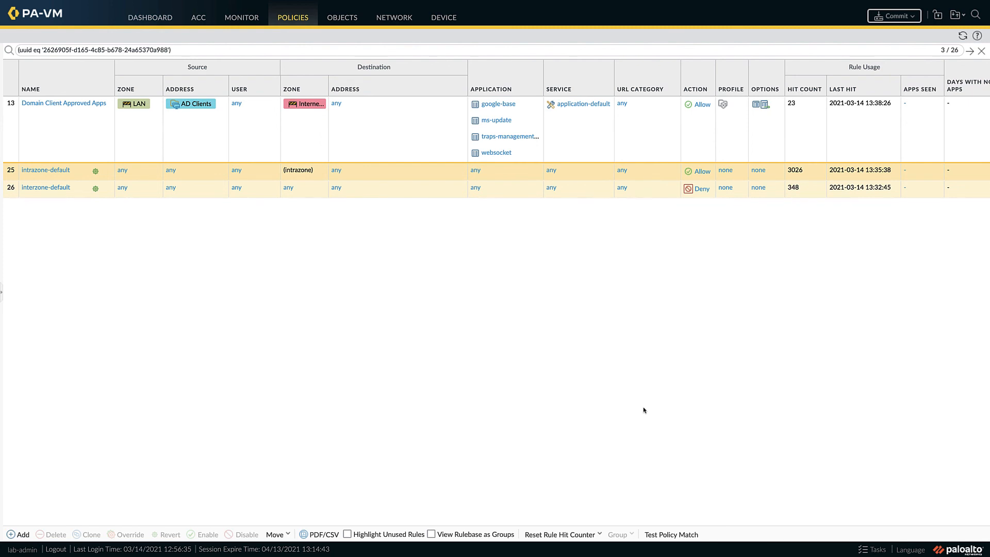
{"action": "left_click", "coordinate": [888, 18]}
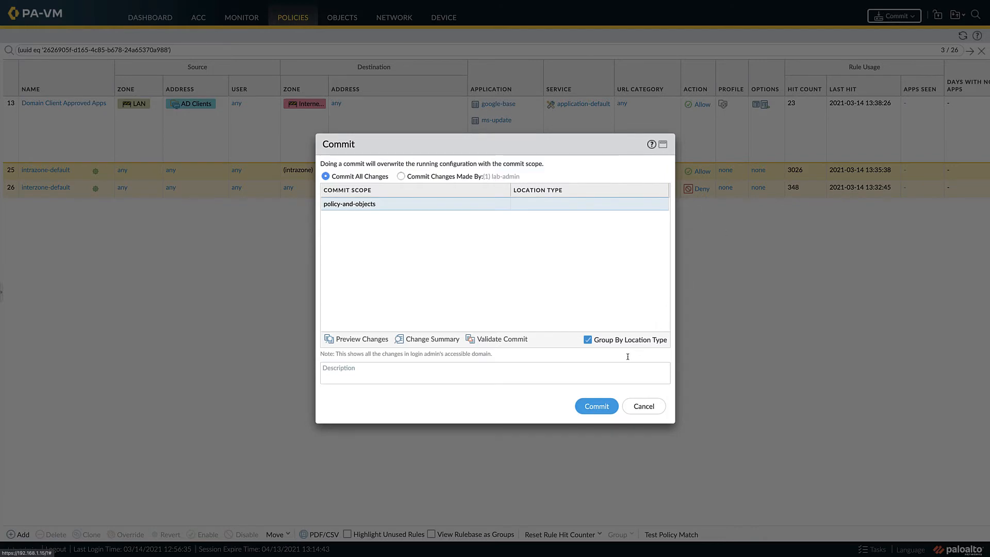
{"action": "left_click", "coordinate": [596, 407]}
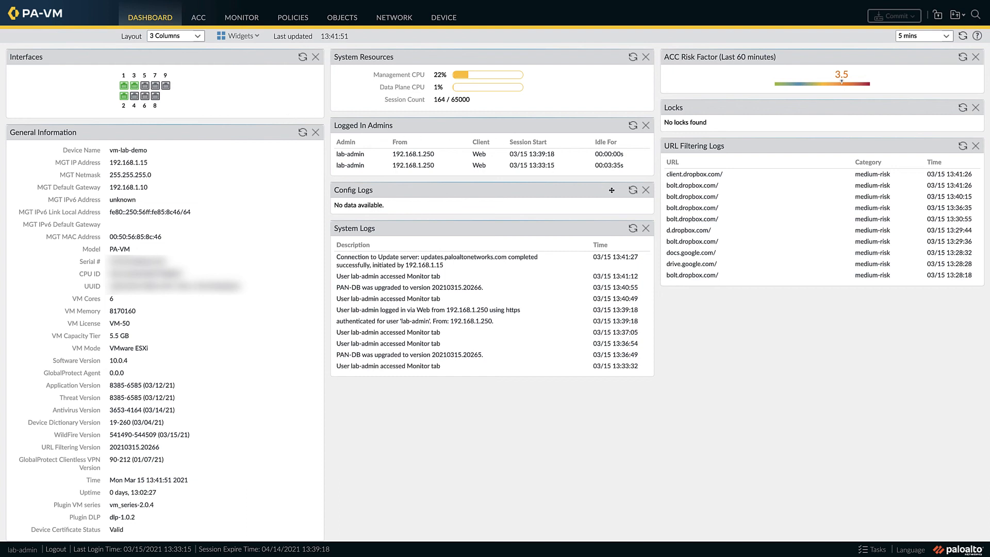
Step: Remove the Config Logs widget from the dashboard
{"action": "left_click", "coordinate": [646, 191]}
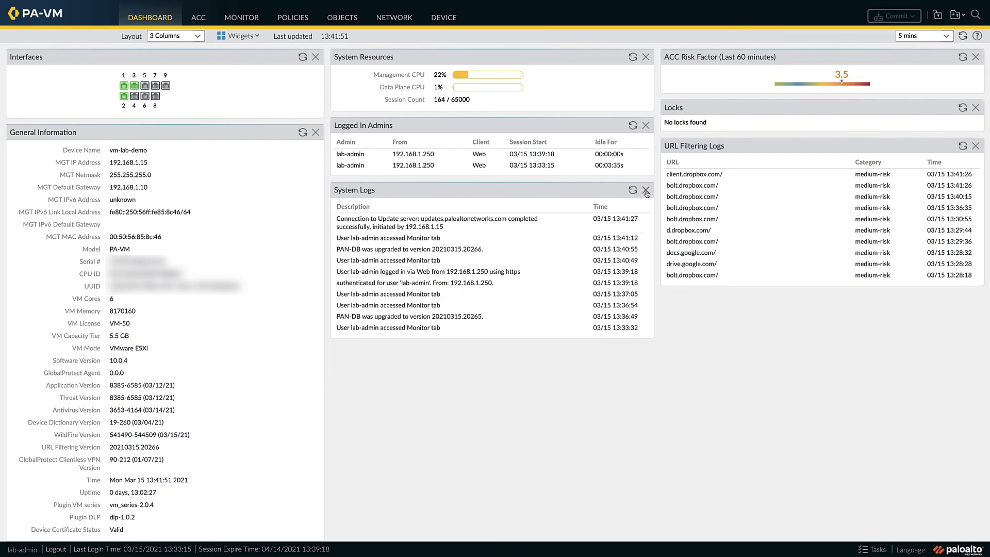
Step: Remove the Locks widget and add the Top Applications widget to the dashboard directly below System Resources
{"action": "left_click", "coordinate": [975, 107]}
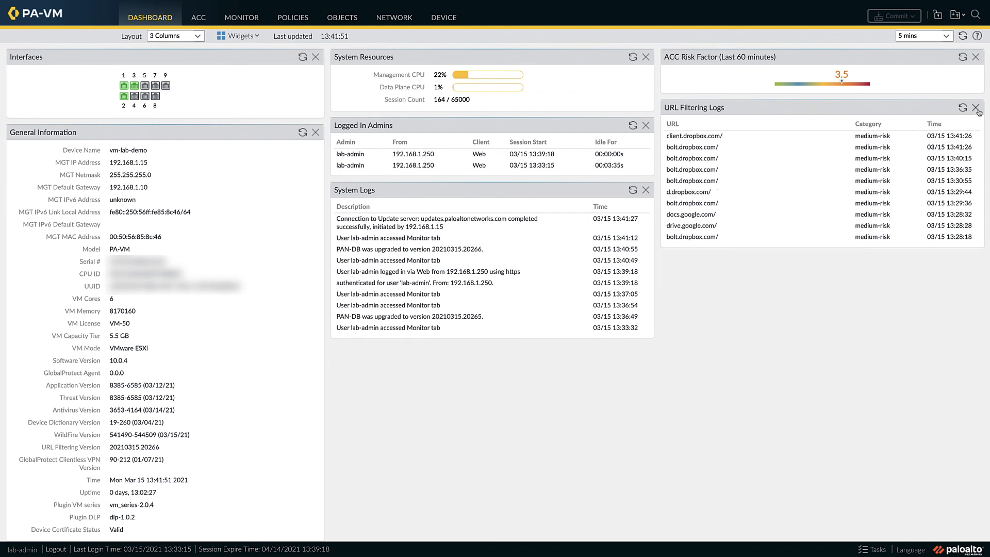
{"action": "left_click", "coordinate": [255, 37]}
{"action": "mouse_move", "coordinate": [251, 53]}
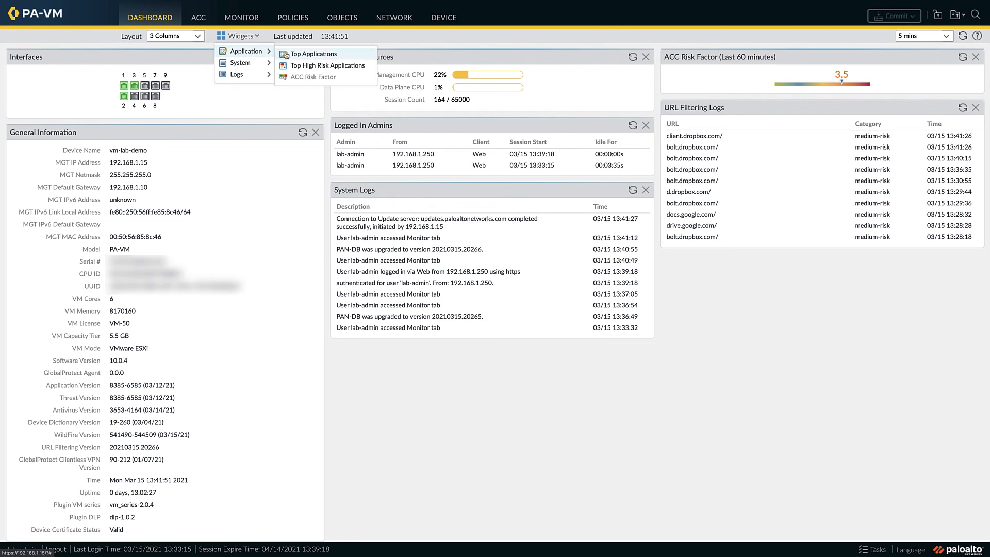
{"action": "left_click", "coordinate": [300, 54]}
{"action": "left_click_drag", "start_coordinate": [154, 57], "coordinate": [446, 124]}
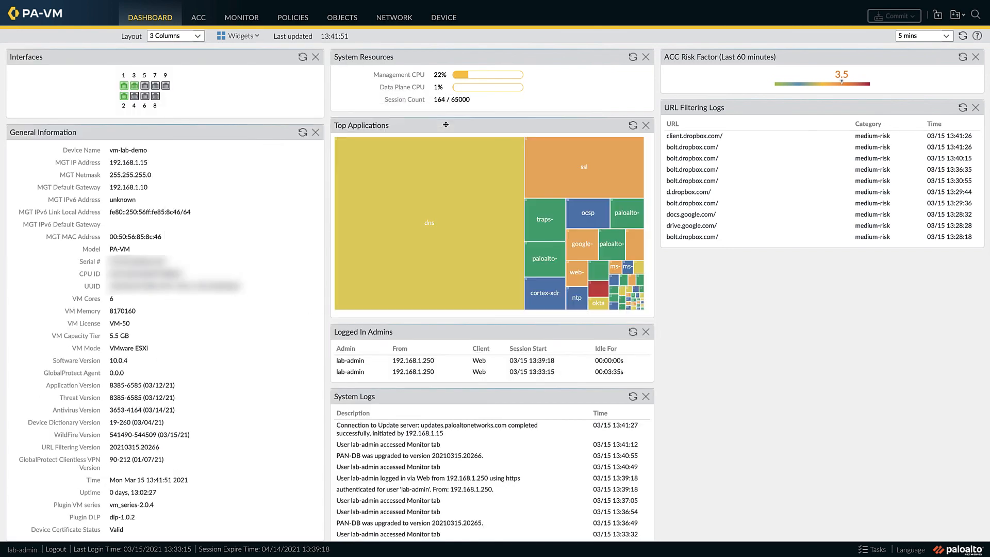
Step: Add the Top High Risk Applications widget and place it between ACC Risk Factor and URL Filtering Logs
{"action": "left_click", "coordinate": [254, 36]}
{"action": "mouse_move", "coordinate": [253, 51]}
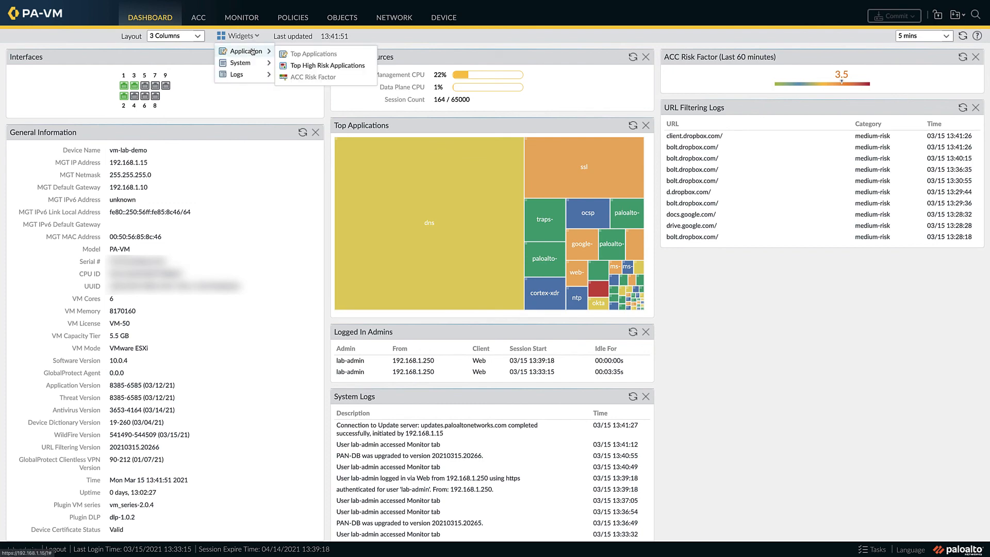
{"action": "left_click", "coordinate": [328, 66]}
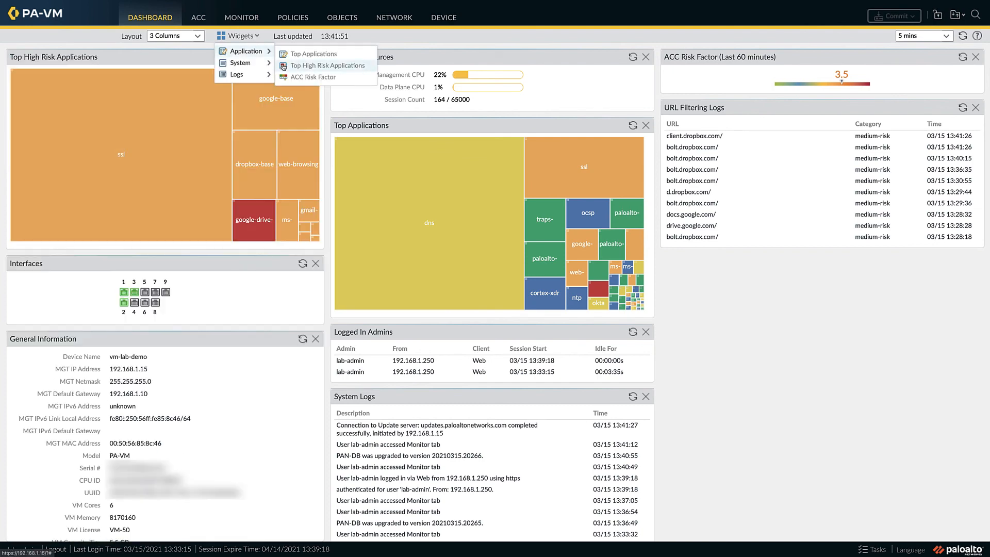
{"action": "left_click_drag", "start_coordinate": [171, 59], "coordinate": [811, 142]}
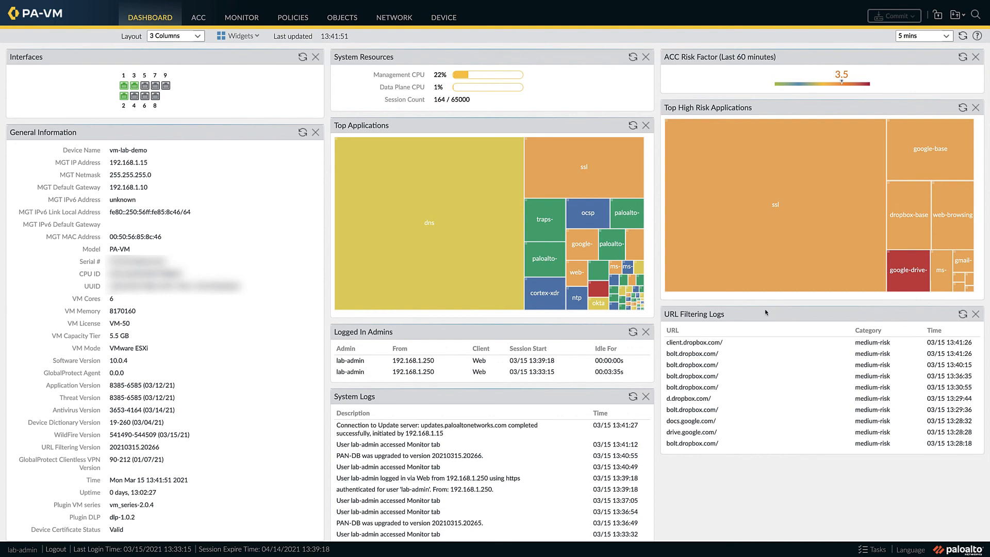
Step: Set the ACC time range to Last 24 Hrs and examine its network activity, from application and user activity through regions to rule usage
{"action": "left_click", "coordinate": [199, 20]}
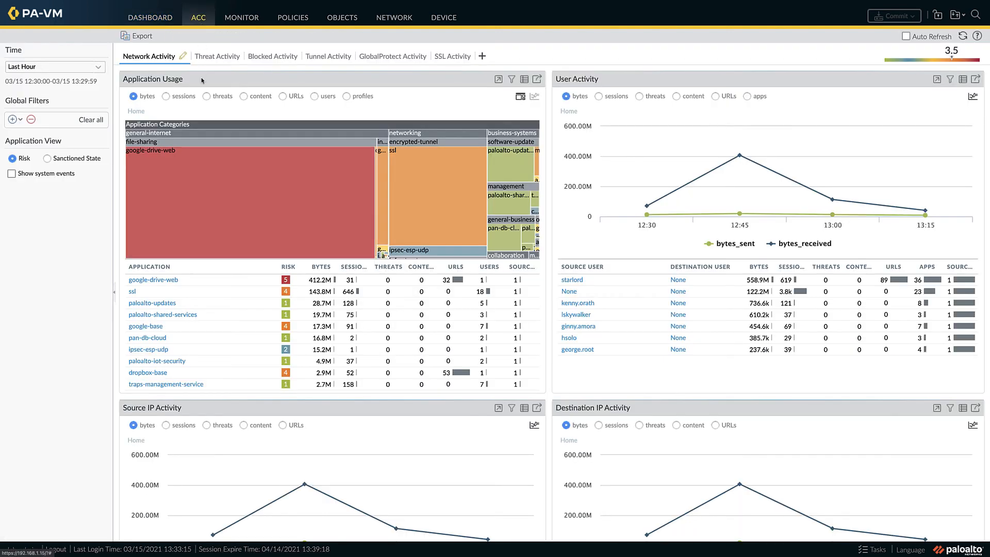
{"action": "left_click", "coordinate": [99, 71]}
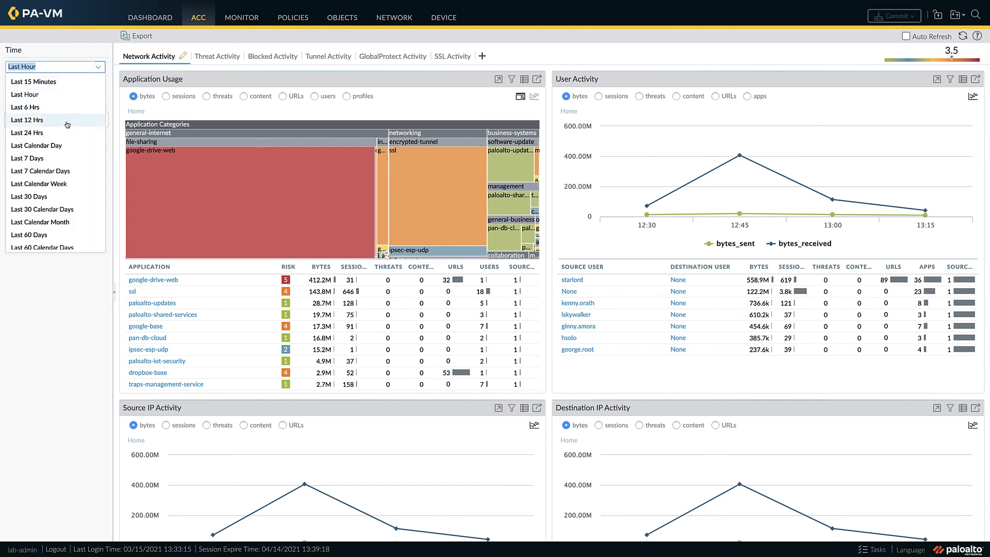
{"action": "left_click", "coordinate": [41, 133]}
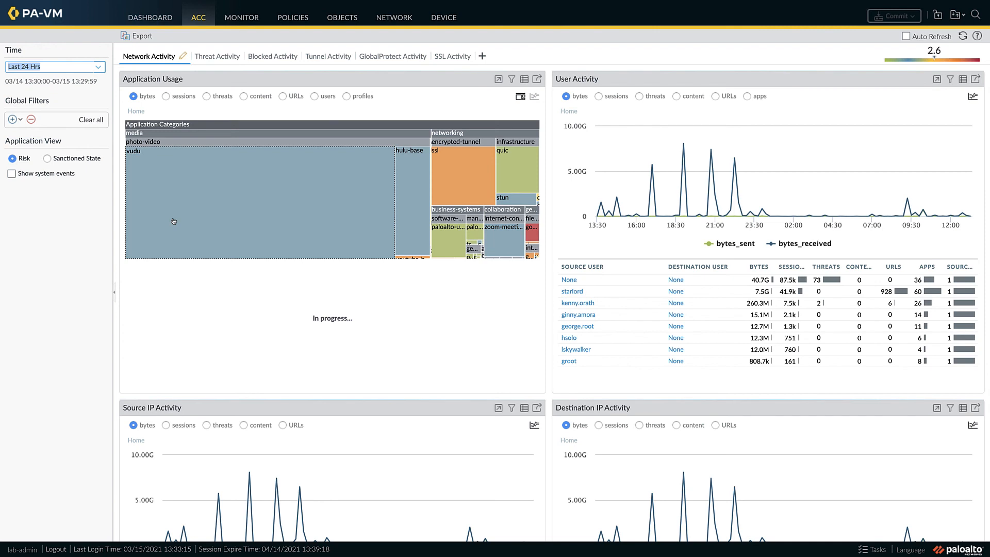
{"action": "scroll", "coordinate": [174, 222], "scroll_direction": "down", "scroll_amount": 1}
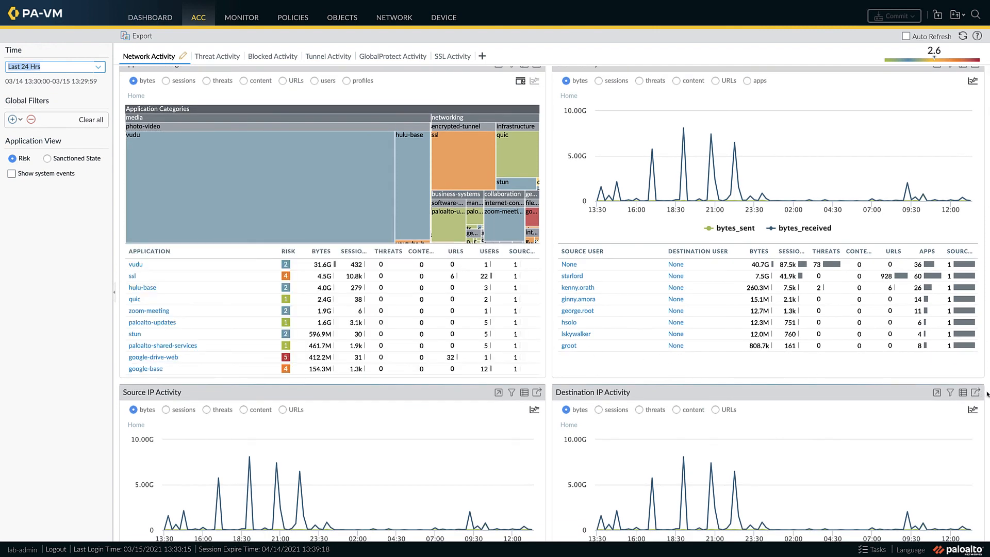
{"action": "scroll", "coordinate": [986, 395], "scroll_direction": "down", "scroll_amount": 3}
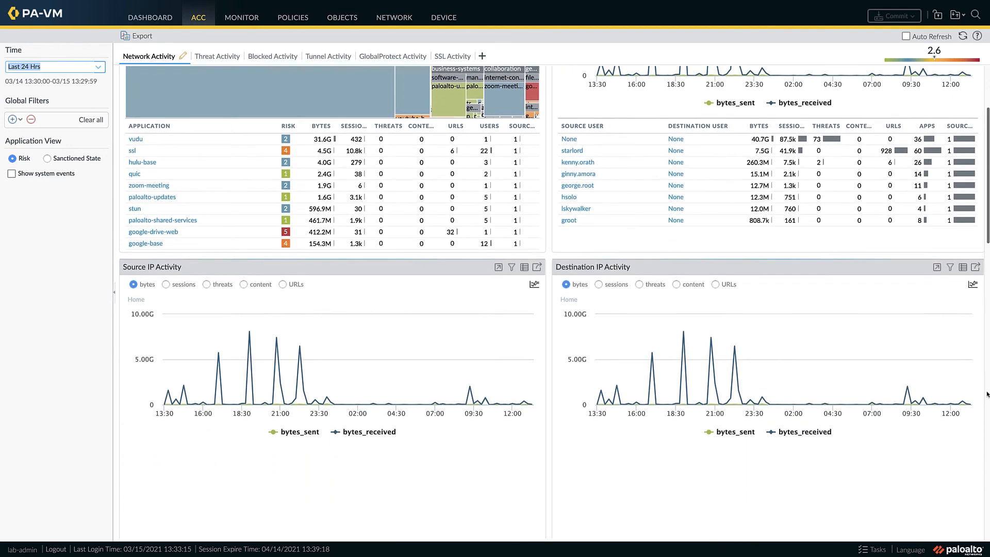
{"action": "scroll", "coordinate": [987, 394], "scroll_direction": "down", "scroll_amount": 3}
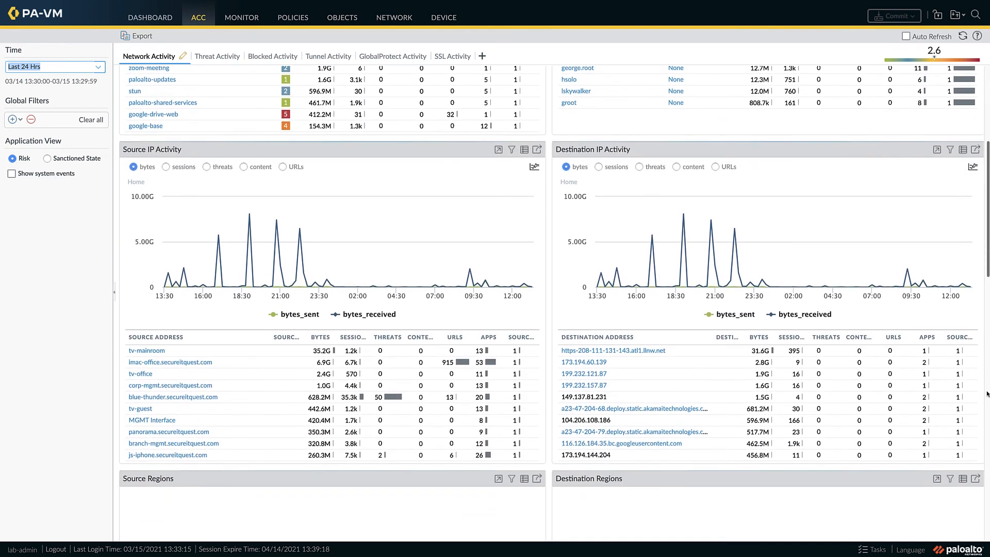
{"action": "scroll", "coordinate": [987, 394], "scroll_direction": "down", "scroll_amount": 3}
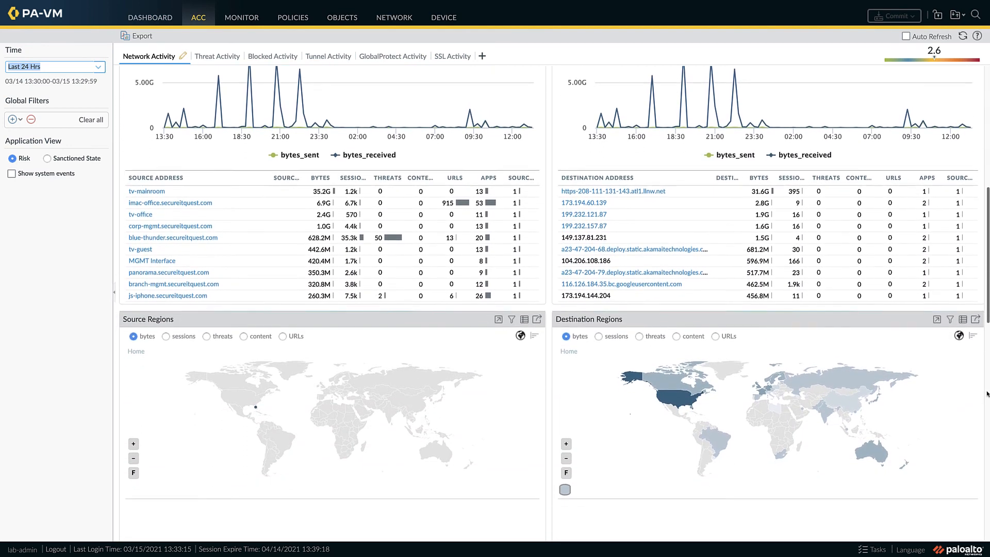
{"action": "scroll", "coordinate": [987, 383], "scroll_direction": "down", "scroll_amount": 3}
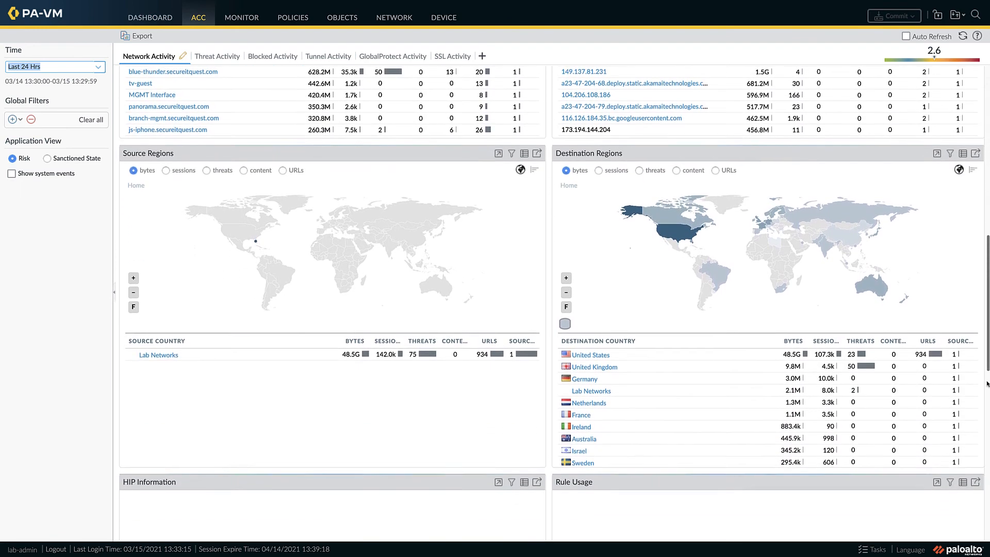
{"action": "scroll", "coordinate": [986, 384], "scroll_direction": "down", "scroll_amount": 4}
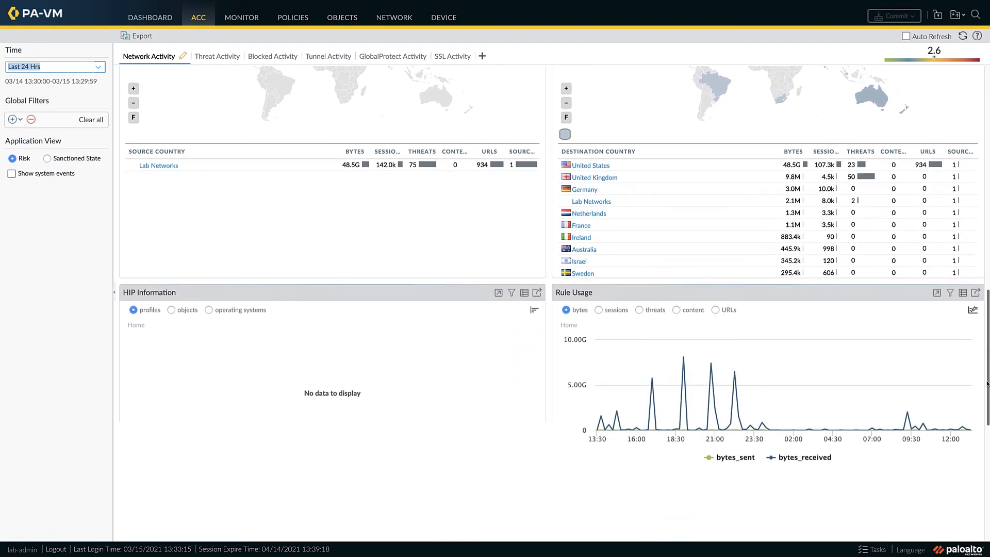
{"action": "scroll", "coordinate": [987, 383], "scroll_direction": "down", "scroll_amount": 2}
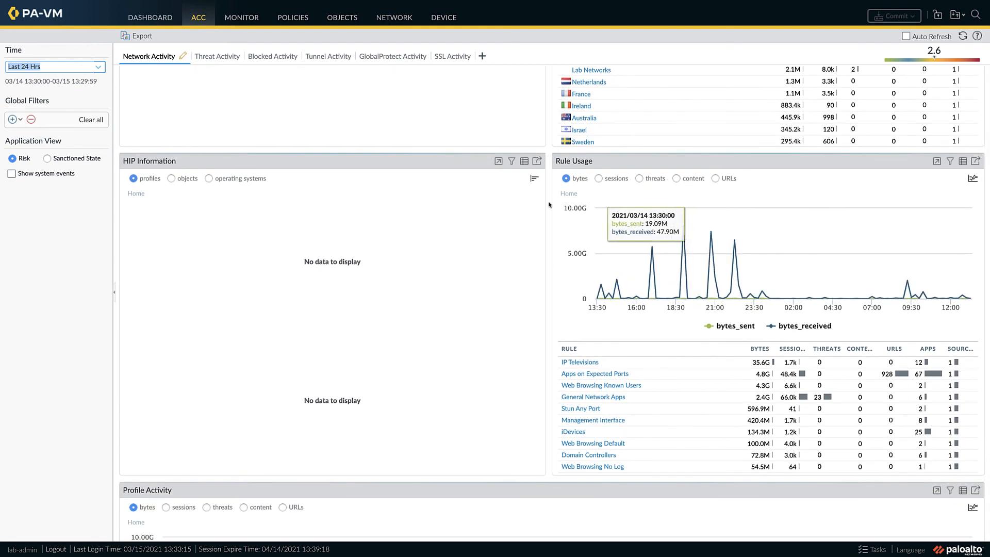
Step: Review the App Scope summary, then examine the Network Monitor chart with the hulu-base series hidden
{"action": "left_click", "coordinate": [238, 20]}
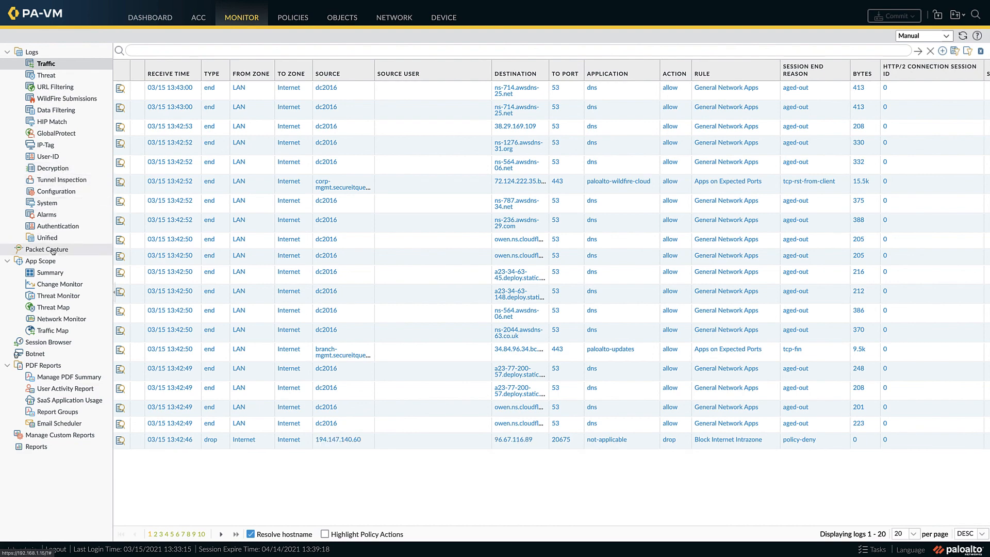
{"action": "left_click", "coordinate": [50, 274]}
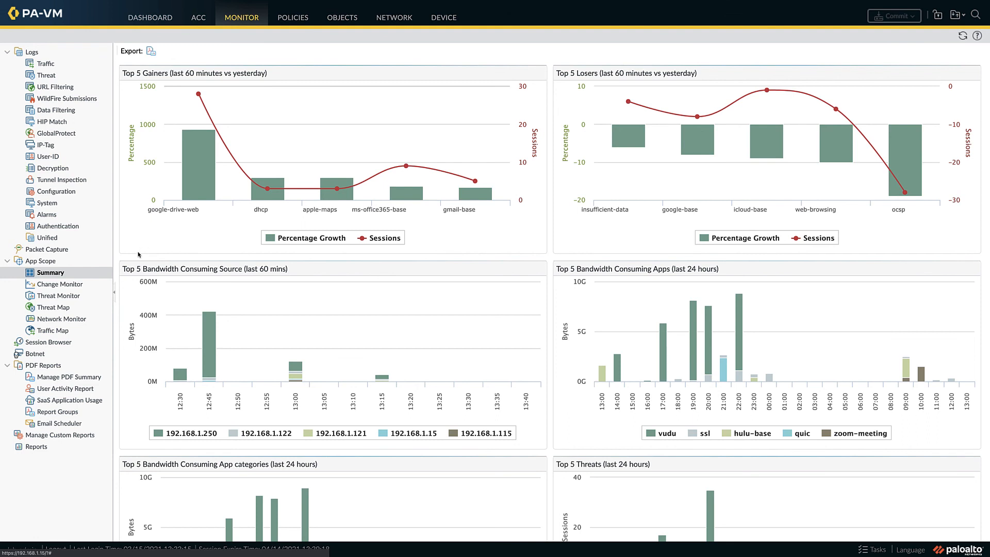
{"action": "left_click", "coordinate": [75, 320]}
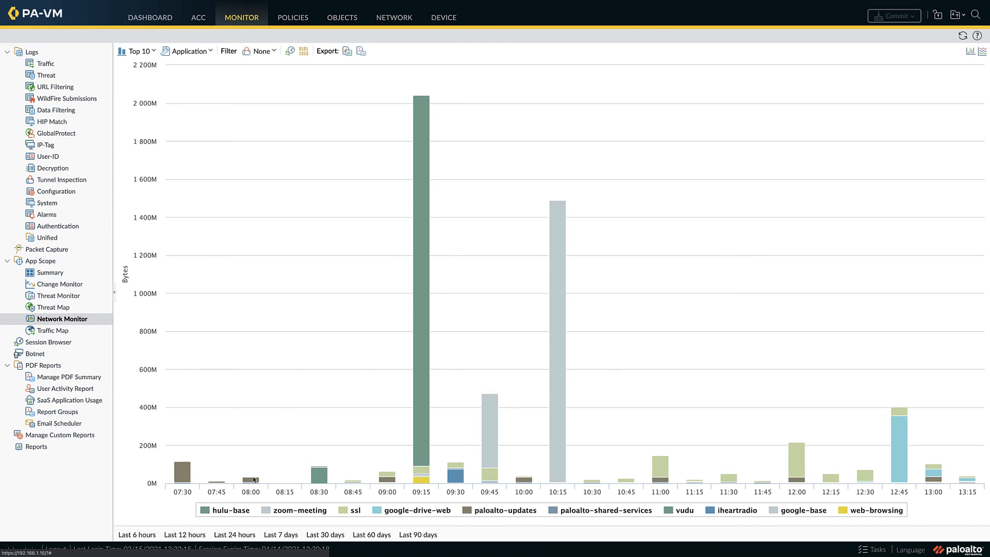
{"action": "left_click", "coordinate": [224, 510]}
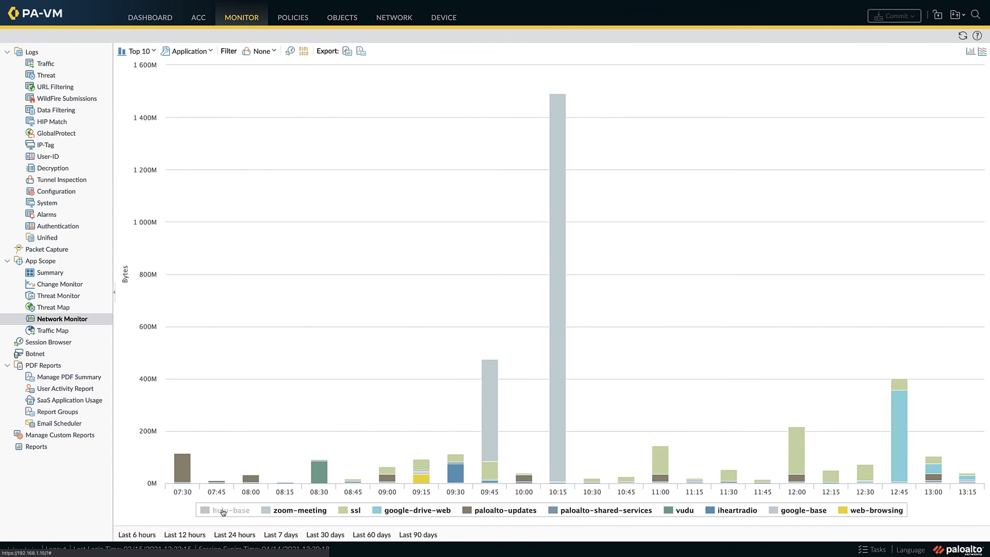
Step: Examine the active sessions in the Session Browser, including their zones, applications and matching rules
{"action": "left_click", "coordinate": [62, 347]}
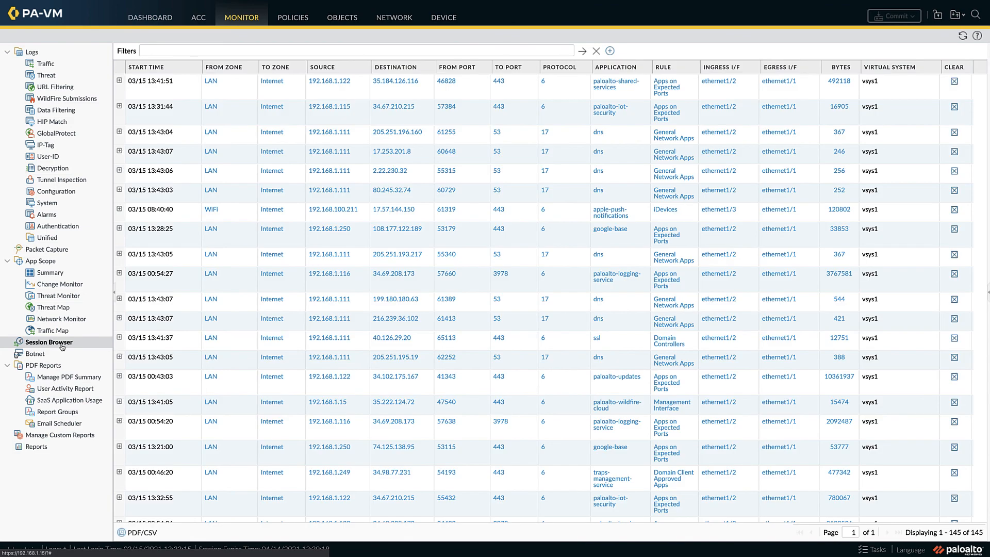
{"action": "scroll", "coordinate": [353, 126], "scroll_direction": "down", "scroll_amount": 3}
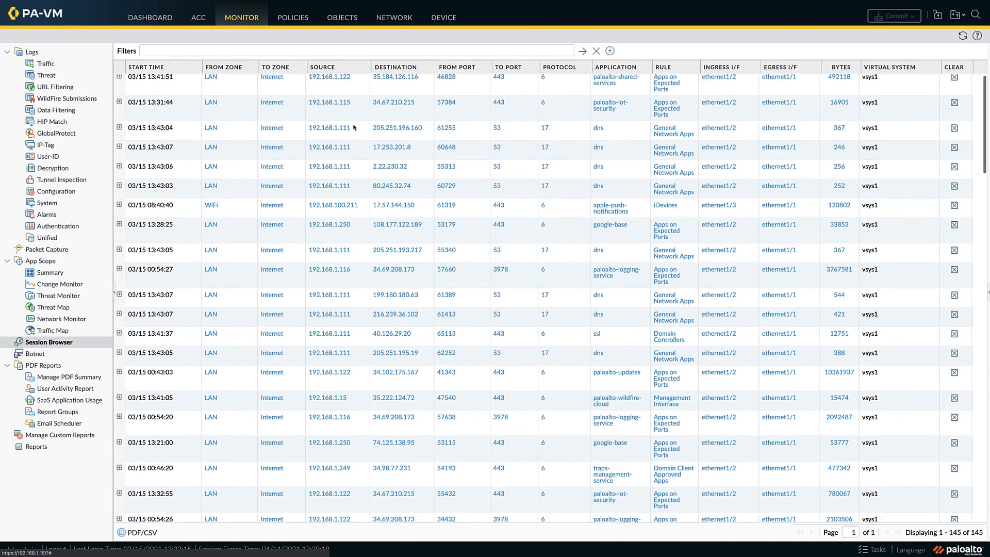
{"action": "scroll", "coordinate": [353, 127], "scroll_direction": "down", "scroll_amount": 7}
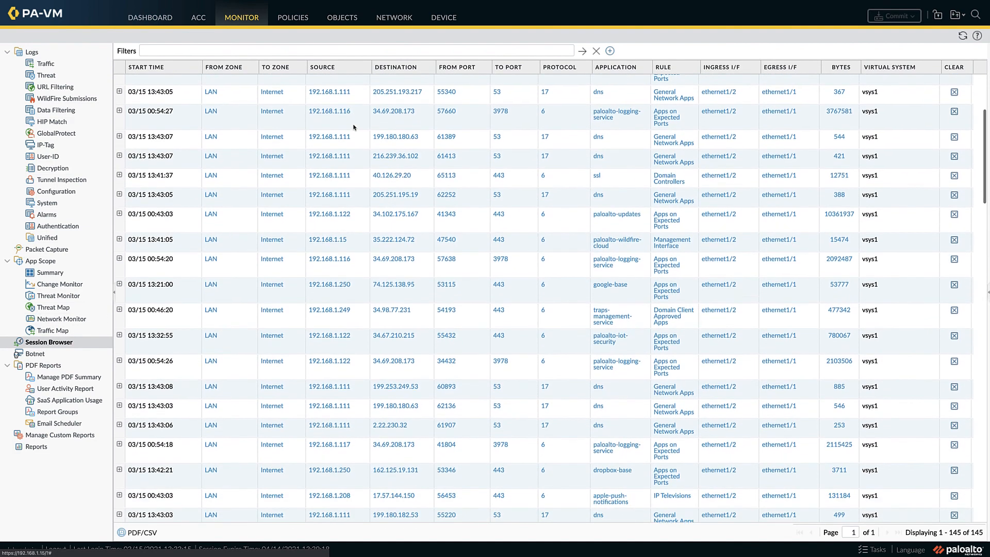
{"action": "scroll", "coordinate": [354, 126], "scroll_direction": "down", "scroll_amount": 3}
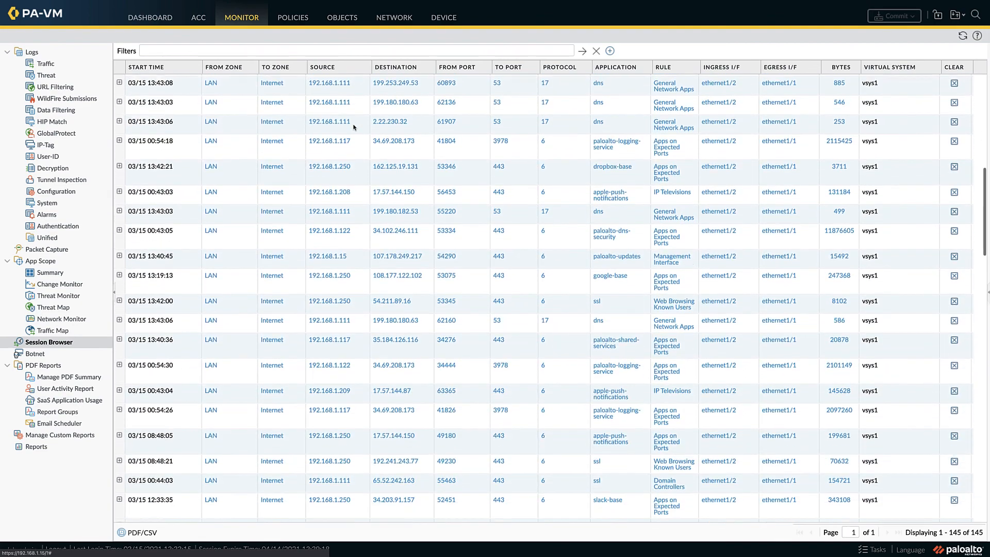
Step: Return to the dashboard and log out of the firewall's web interface
{"action": "left_click", "coordinate": [160, 19]}
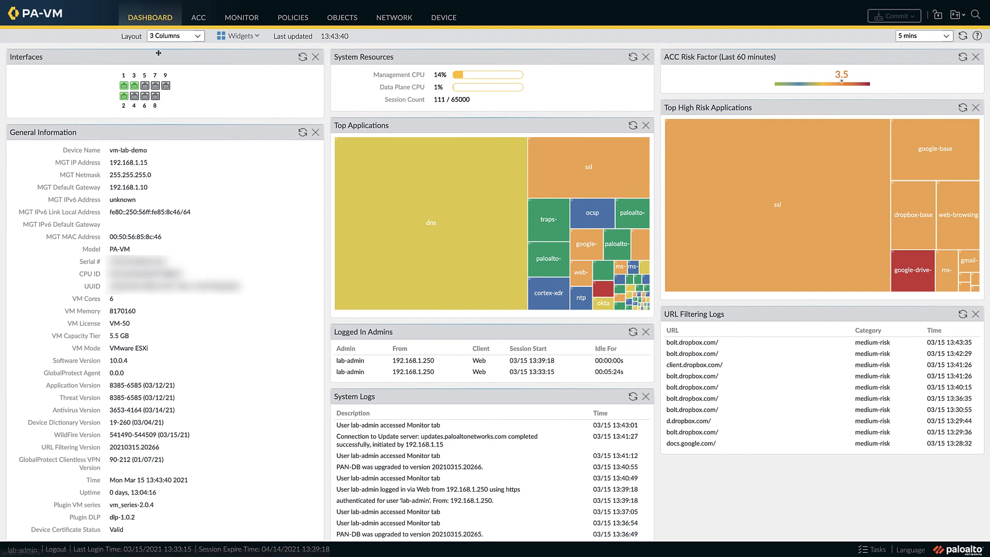
{"action": "left_click", "coordinate": [56, 548]}
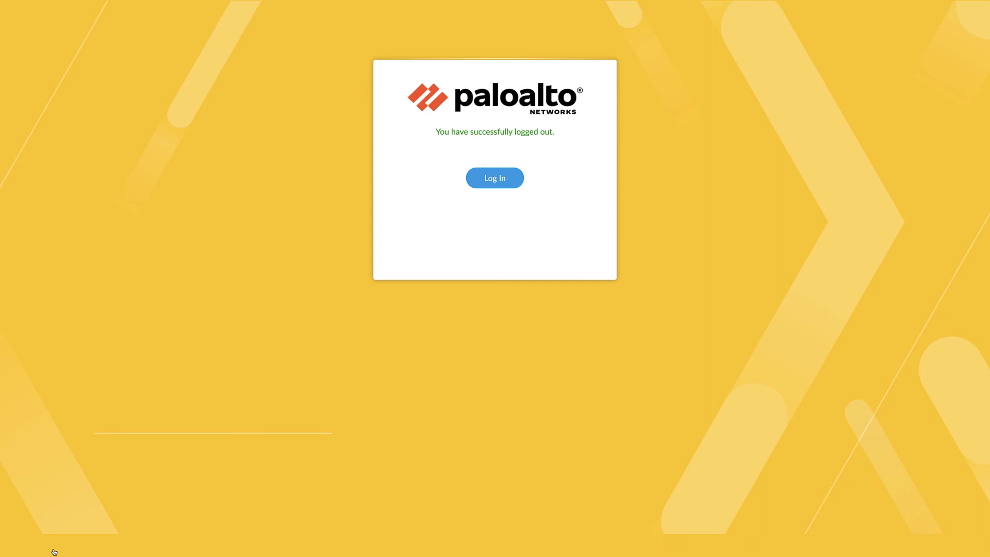